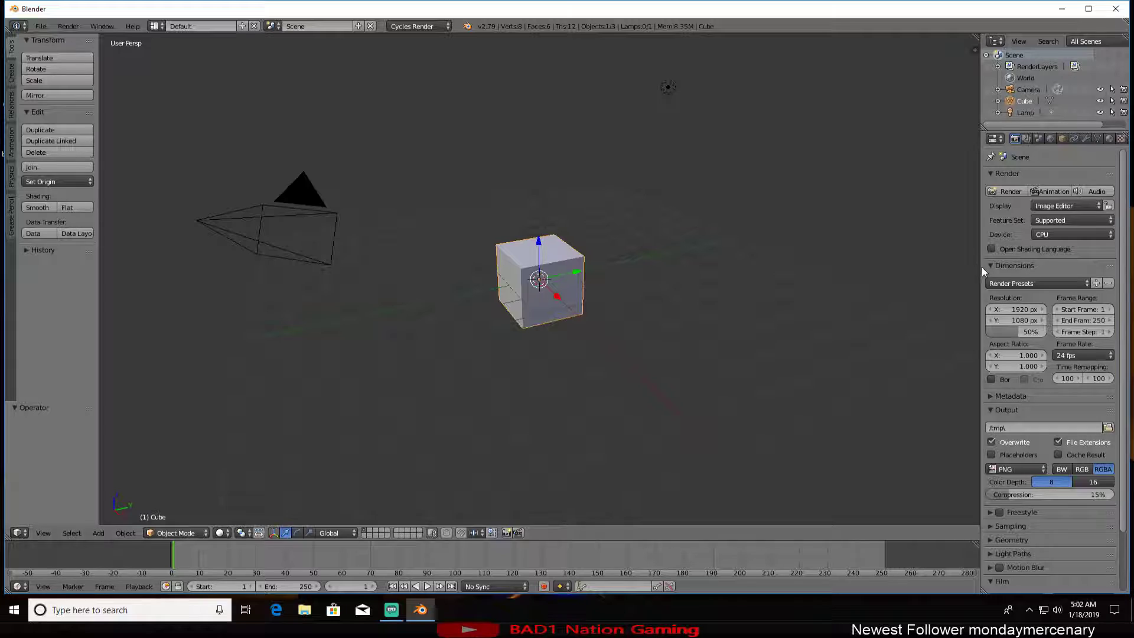
Widen the properties editor and set the render resolution percentage to 100%
left_click_drag(980, 266, 905, 269)
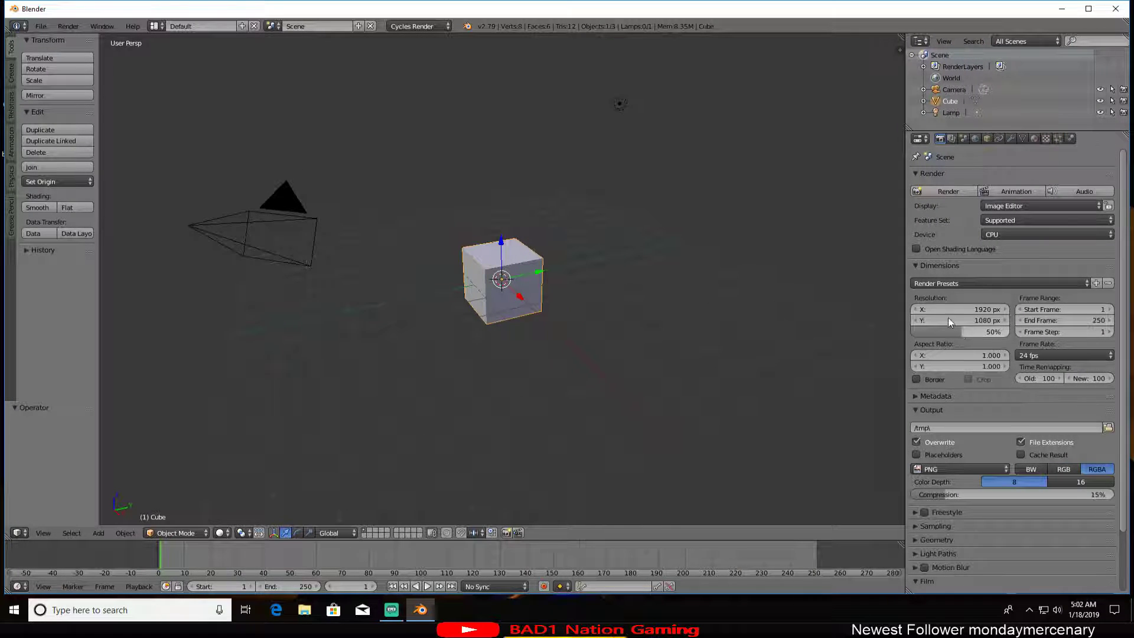
left_click_drag(948, 333, 1010, 331)
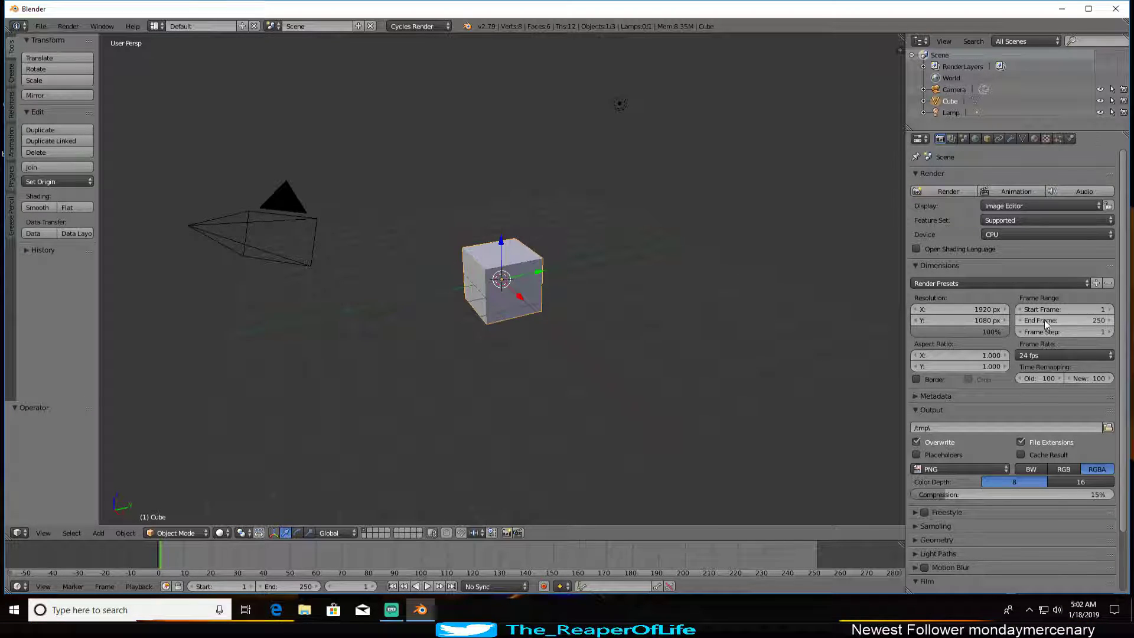
middle_click_drag(743, 371, 817, 253)
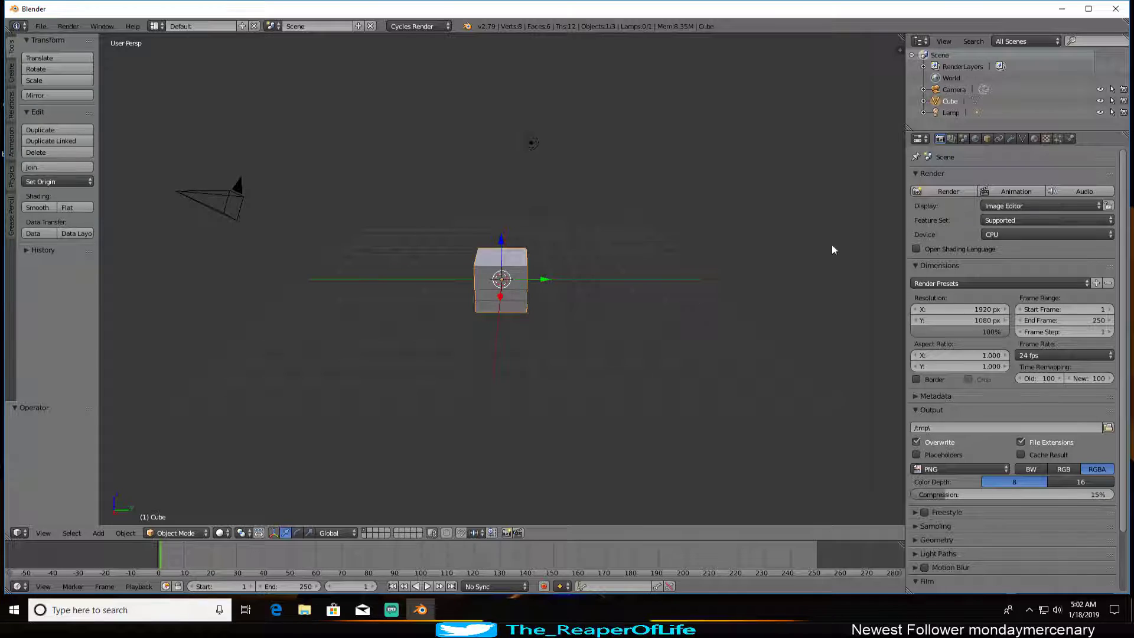
scroll(514, 295, "up", 3)
mouse_move(504, 296)
middle_mouse_down()
mouse_move(526, 286)
mouse_move(494, 286)
middle_mouse_up()
scroll(512, 331, "down", 1)
scroll(582, 313, "up", 1)
middle_click_drag(579, 313, 582, 321, "shift")
scroll(581, 328, "down", 2)
scroll(579, 324, "down", 1)
scroll(579, 322, "up", 2)
scroll(579, 321, "down", 2)
scroll(579, 321, "up", 2)
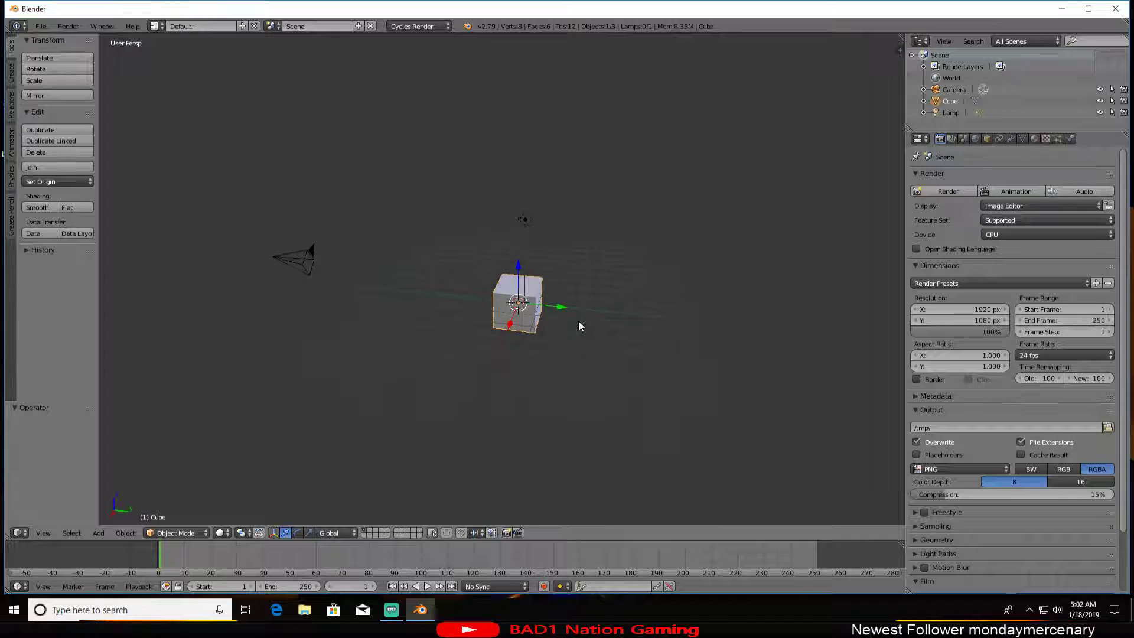
scroll(579, 320, "up", 1)
scroll(579, 320, "down", 1)
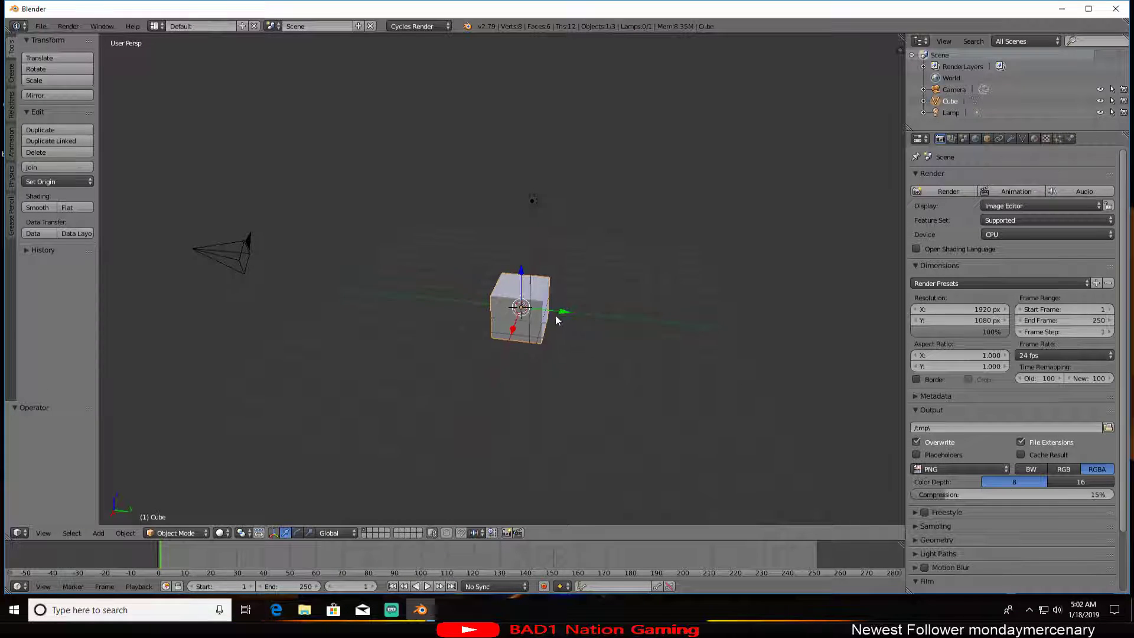
Delete the default cube from the scene
scroll(550, 318, "up", 2)
key("x")
left_click(520, 302)
Snap the 3D cursor to the center of the scene
scroll(524, 259, "down", 2)
middle_click_drag(509, 278, 519, 306)
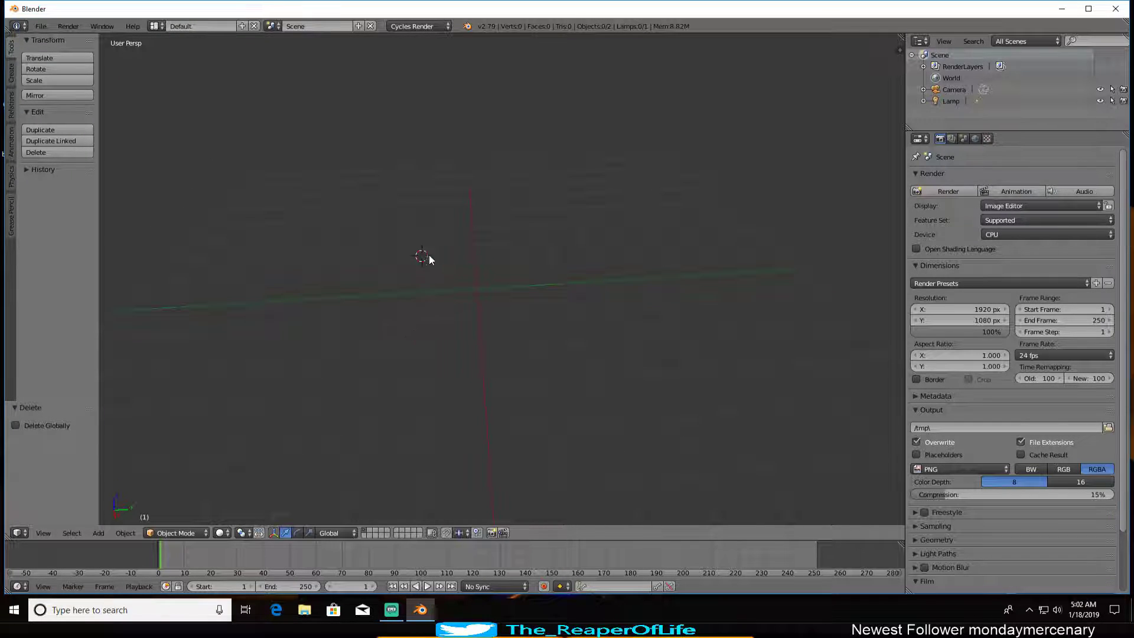
key("shift+s")
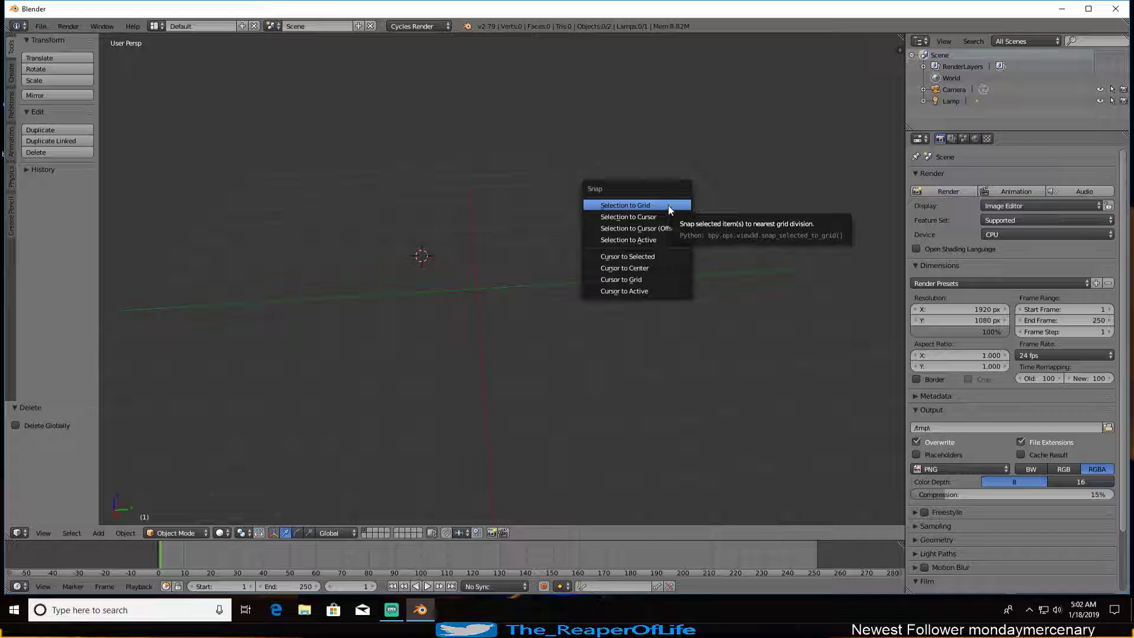
left_click(648, 271)
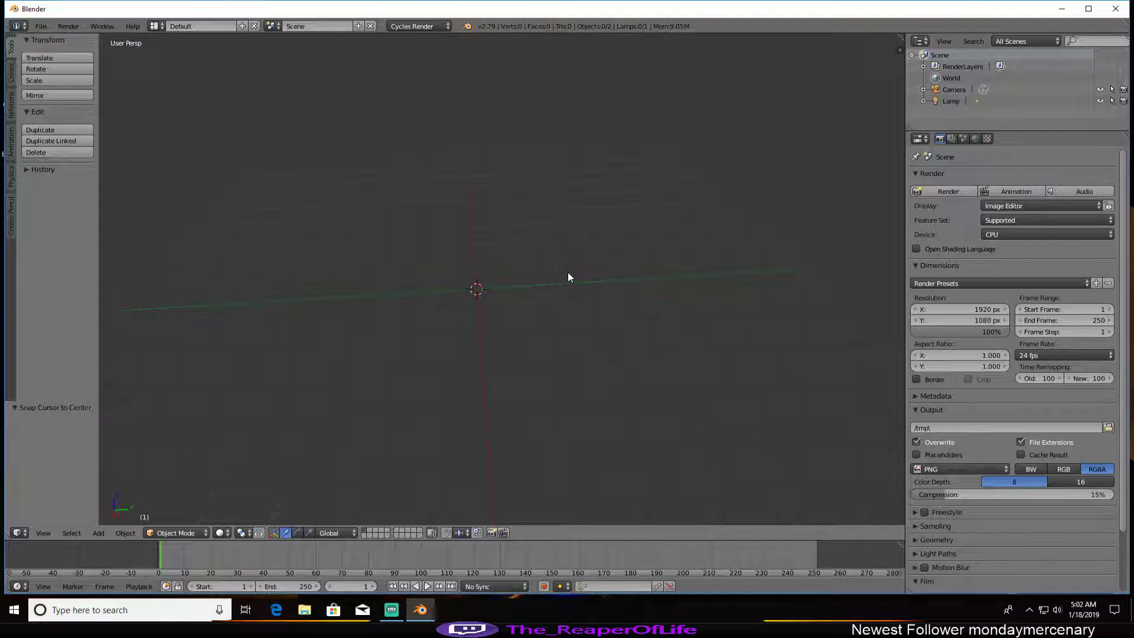
Add a plane mesh at the 3D cursor and hide the tool shelf
key("shift+a")
mouse_move(549, 278)
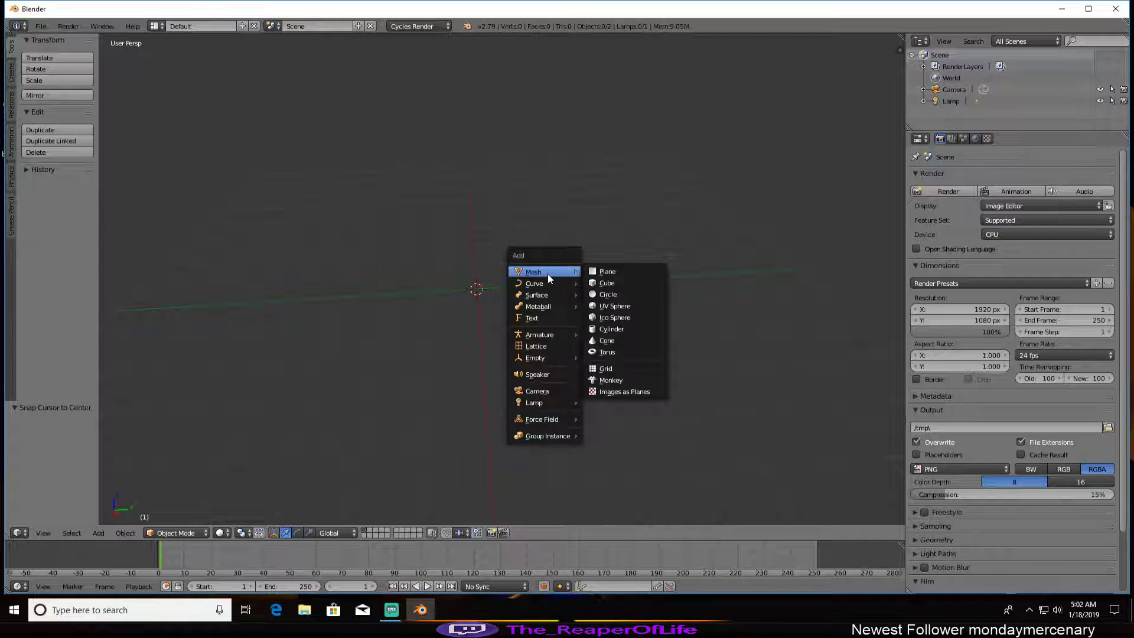
left_click(605, 272)
middle_click_drag(533, 297, 523, 246)
key("t")
key("t")
key("t")
middle_click_drag(357, 232, 423, 274, "shift")
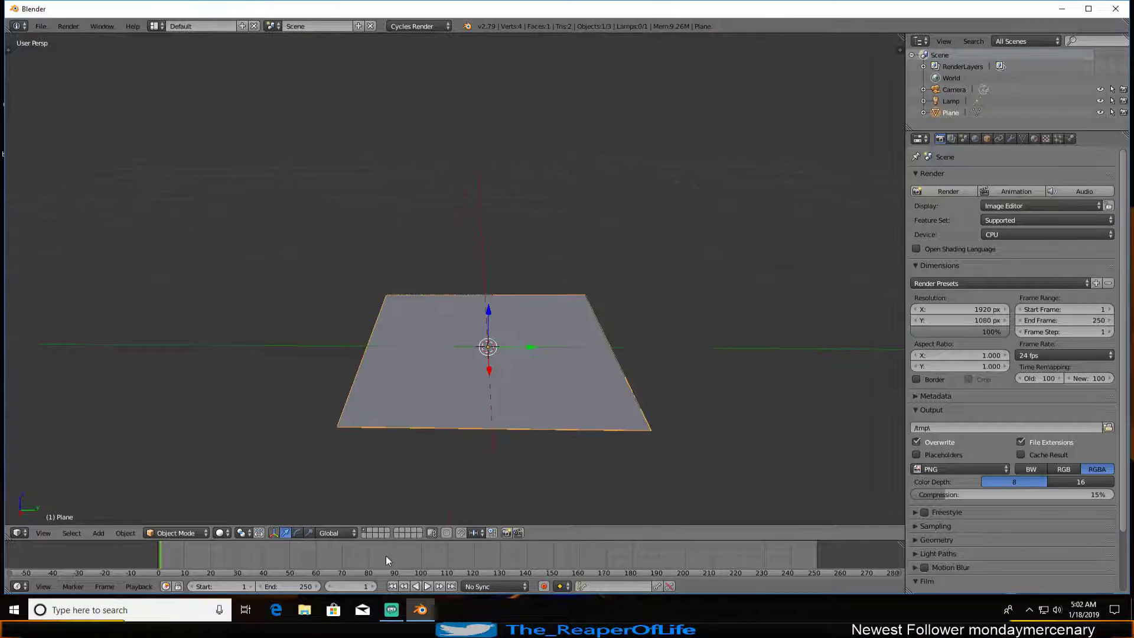
Rotate the plane 90° about the global Y axis so that it stands upright
middle_click_drag(524, 408, 481, 341)
key("r")
key("y")
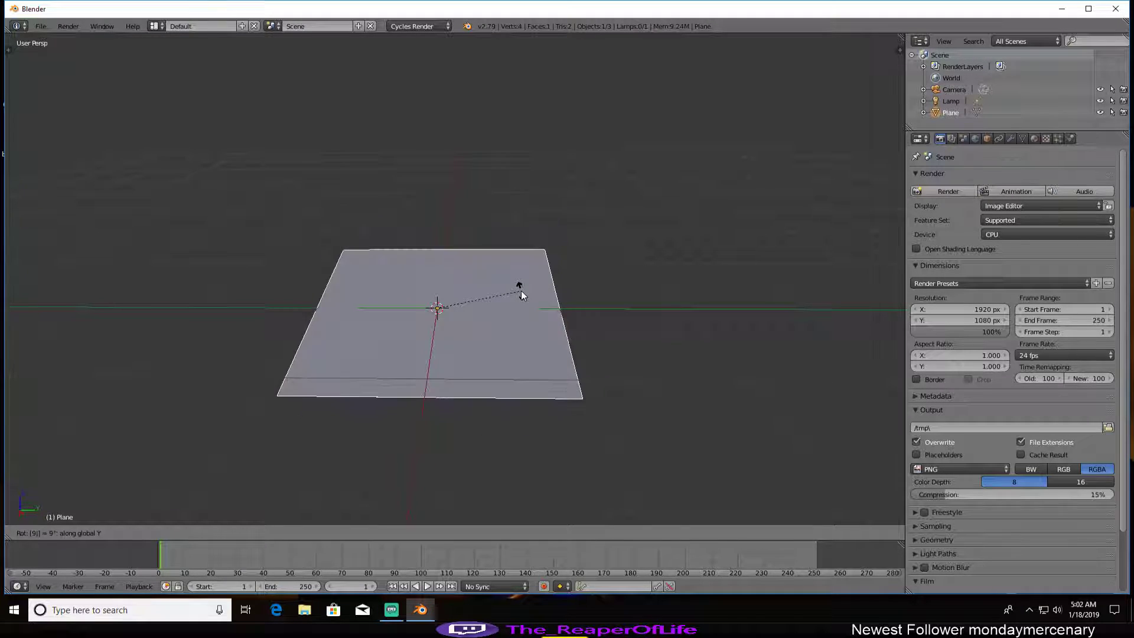
key("Escape")
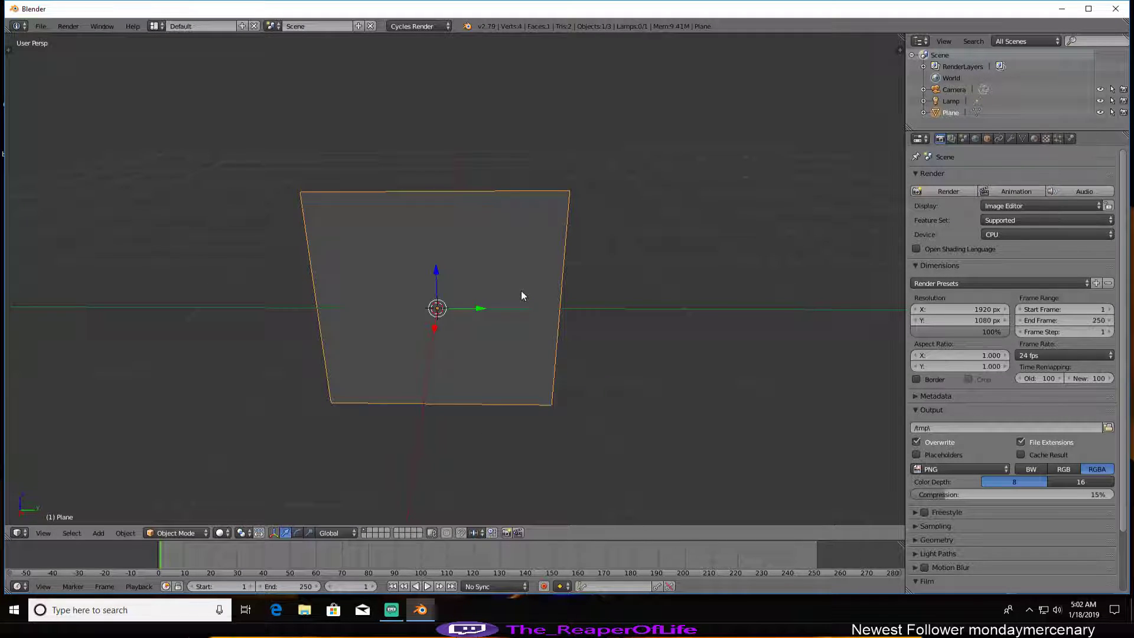
Move the upright plane 1 unit along the global Y axis
scroll(520, 291, "down", 2)
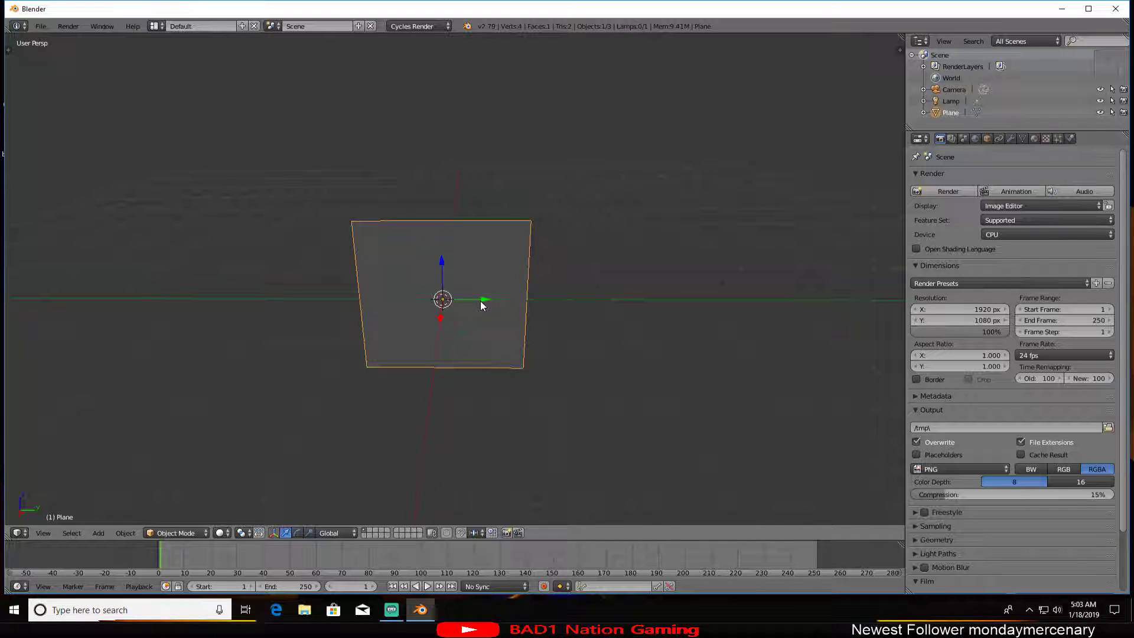
left_click_drag(475, 300, 549, 337)
type("1")
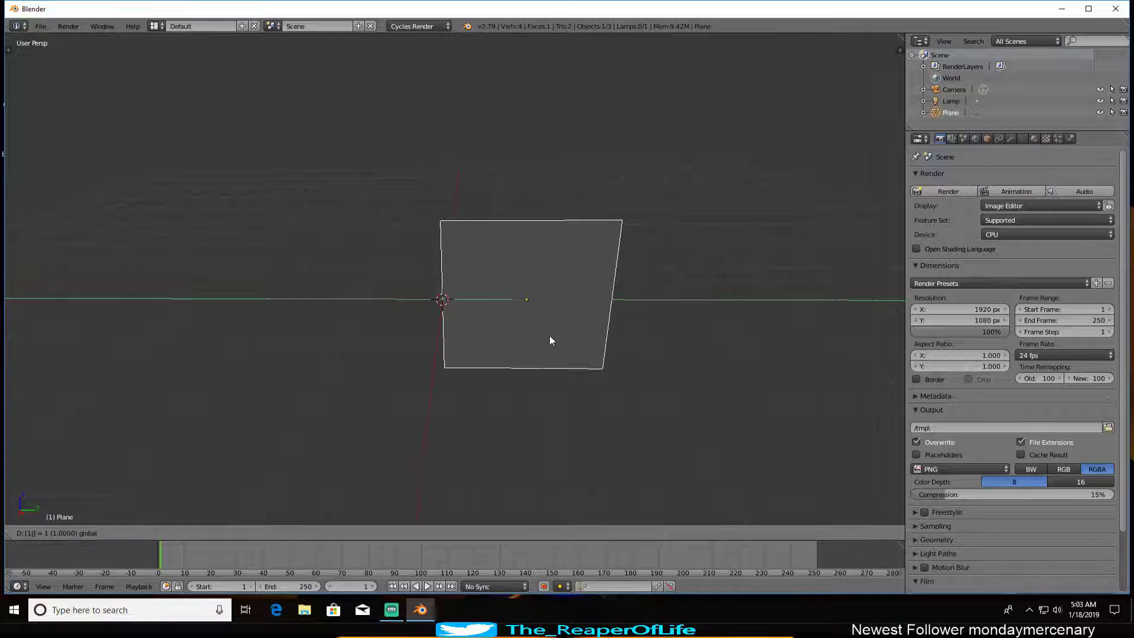
key("Return")
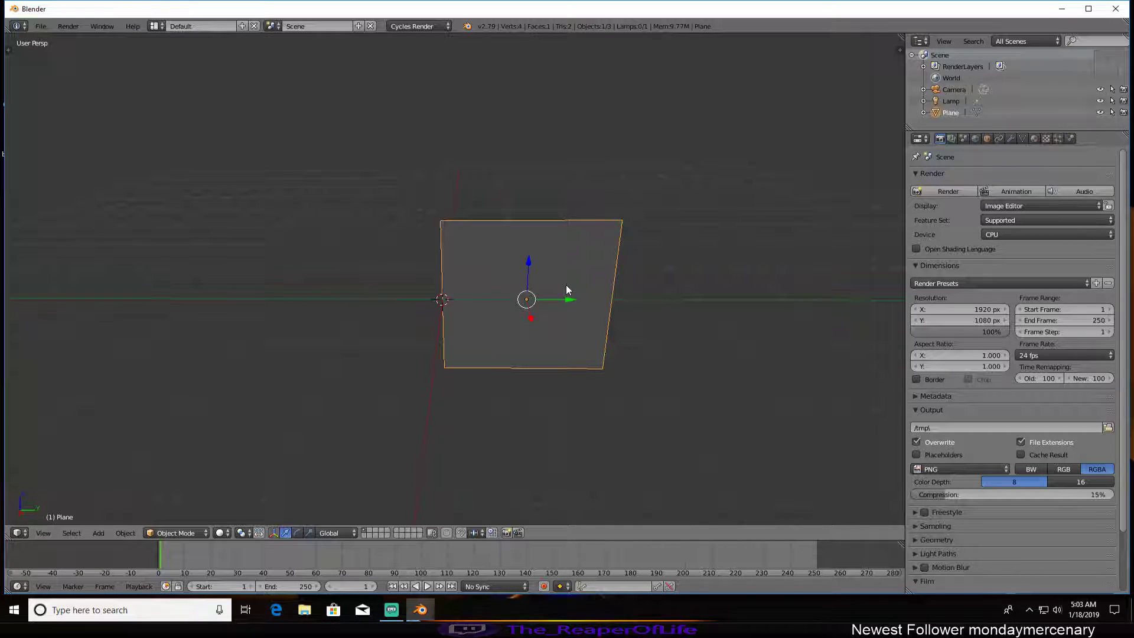
Duplicate the plane and move the copy in the negative Y direction until it sits edge to edge with the original
key("shift+d")
key("Escape")
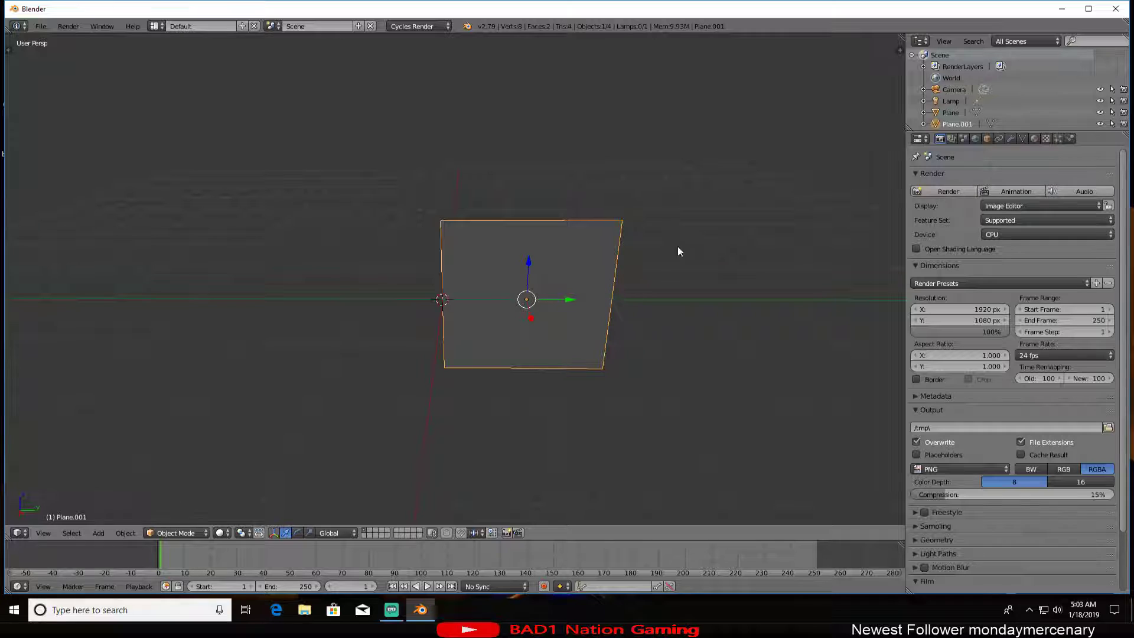
left_click_drag(572, 301, 401, 338)
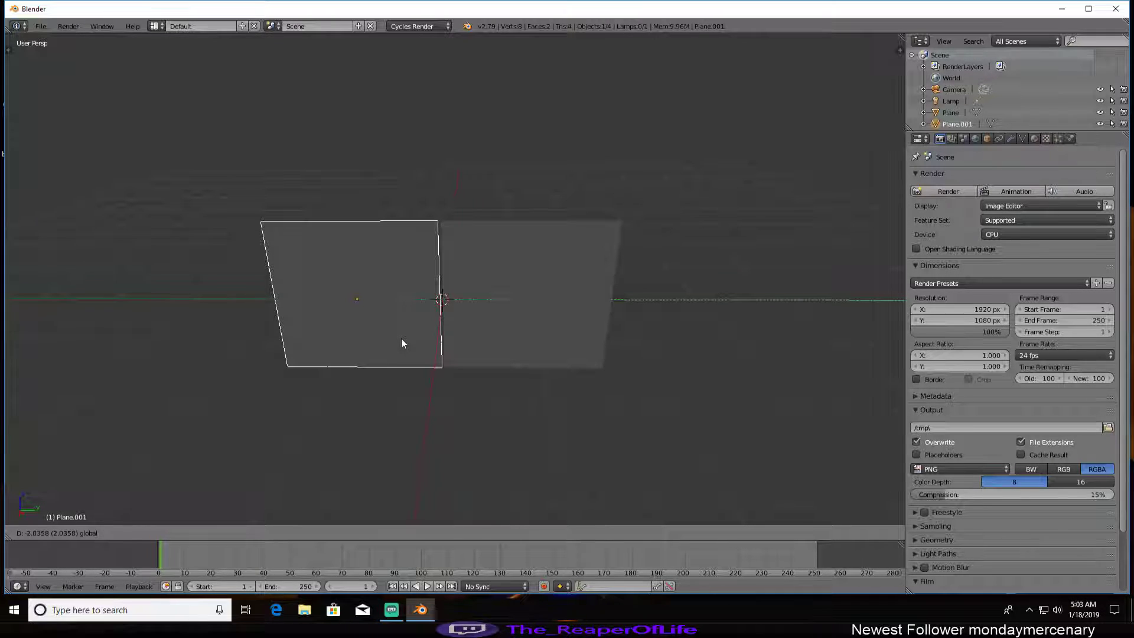
left_click_drag(401, 338, 346, 343)
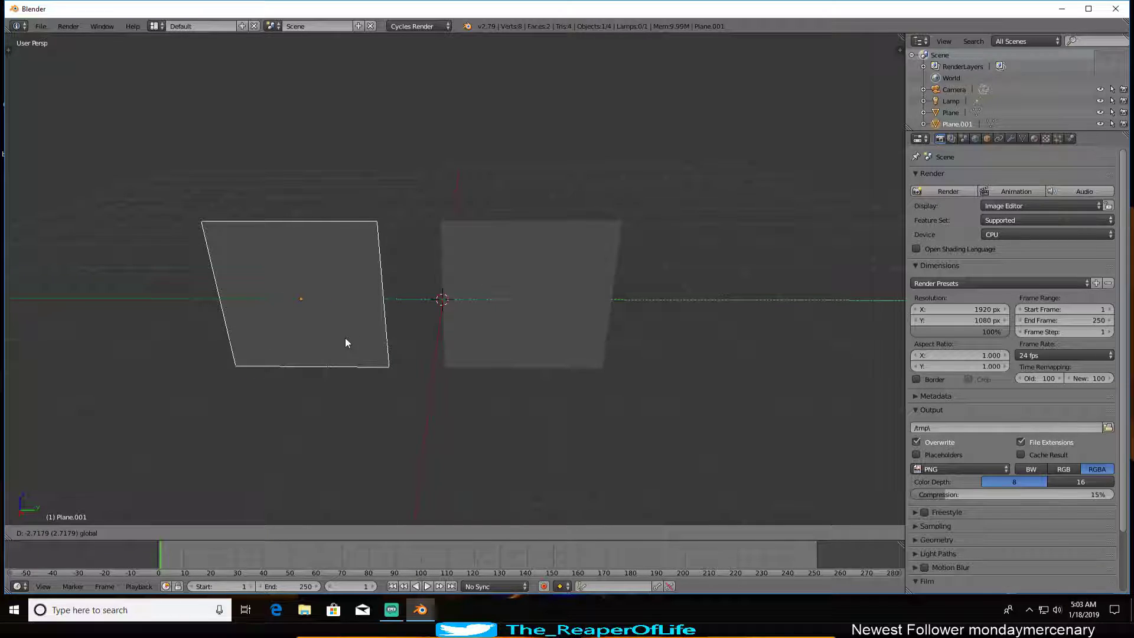
right_click(345, 337)
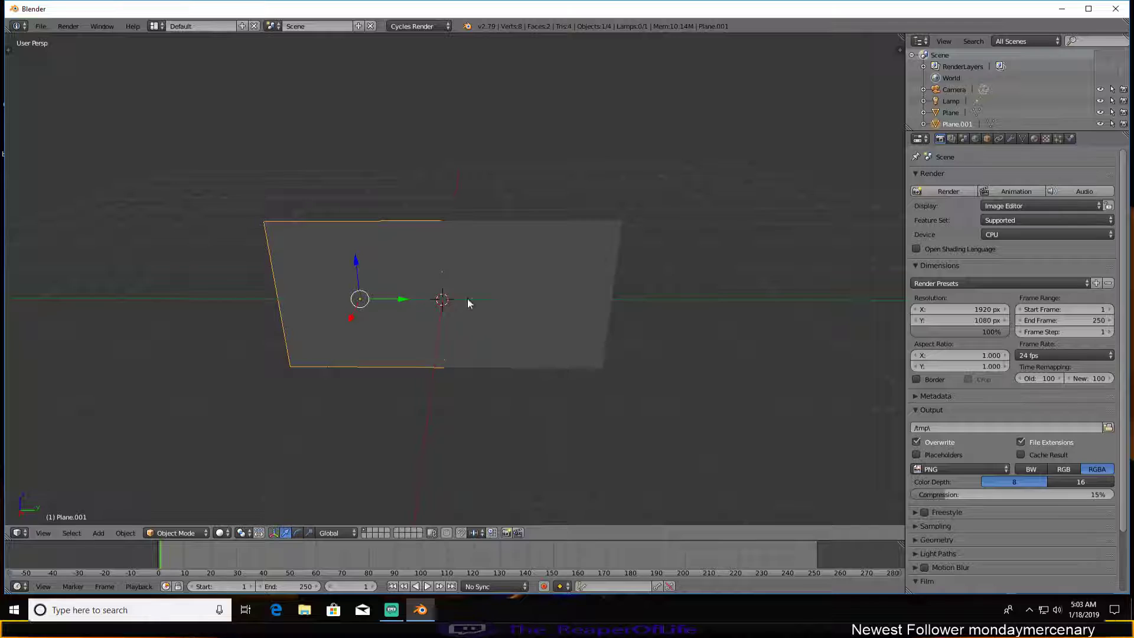
Preview the two planes in rendered shading, return to solid shading, and inspect them from an angle
key("shift+z")
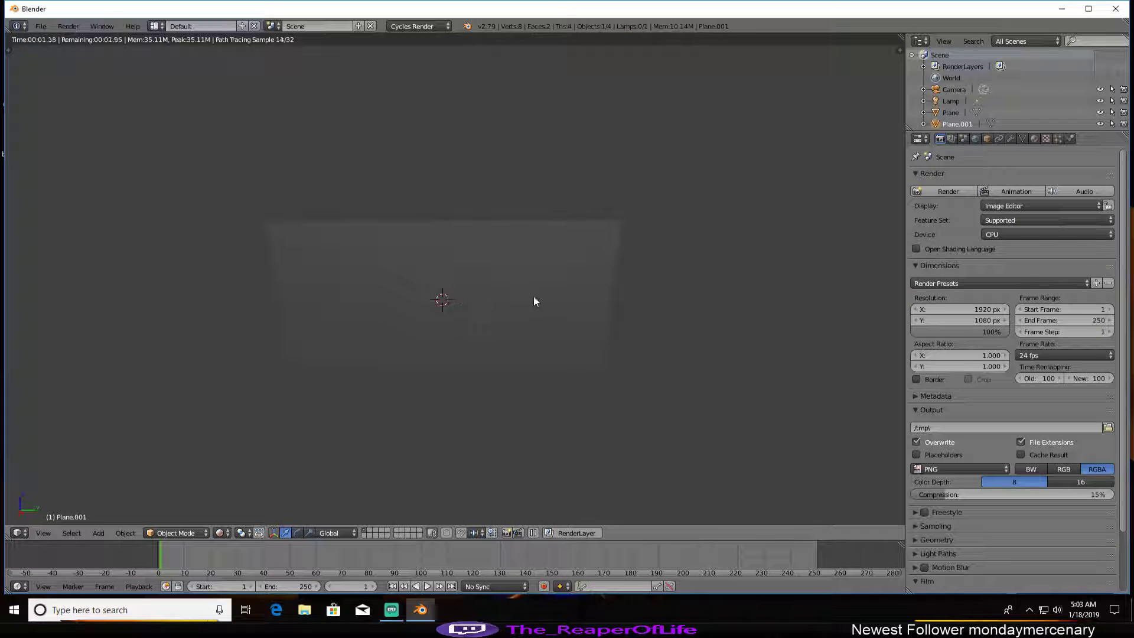
key("shift+z")
middle_click_drag(452, 318, 491, 351, "shift")
scroll(549, 363, "up", 3)
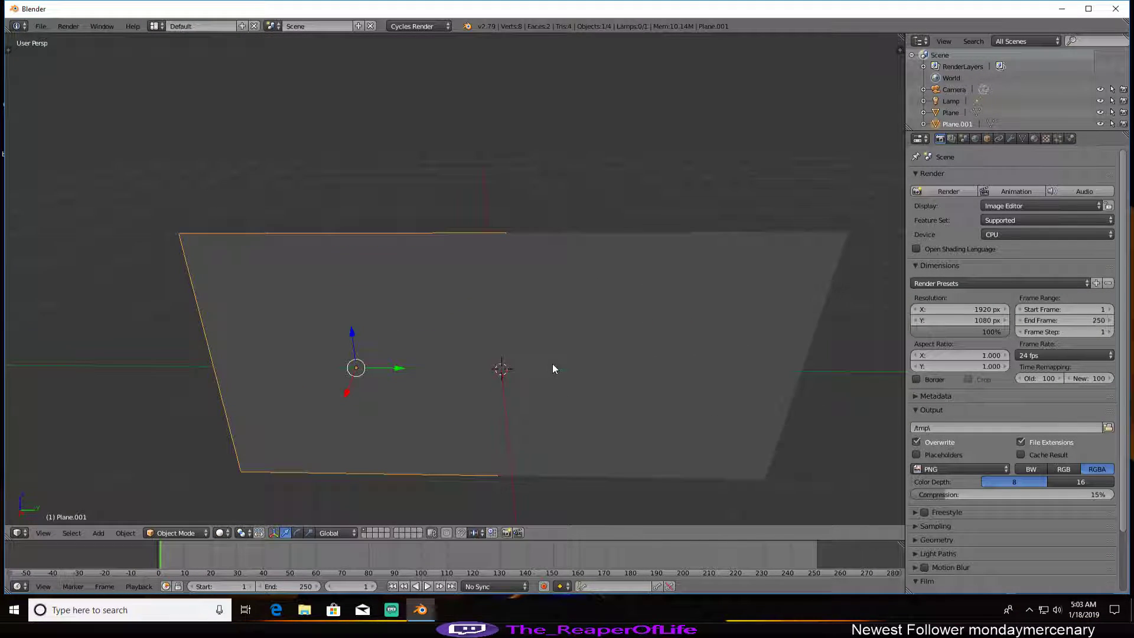
scroll(499, 298, "down", 7)
middle_click_drag(519, 310, 477, 306)
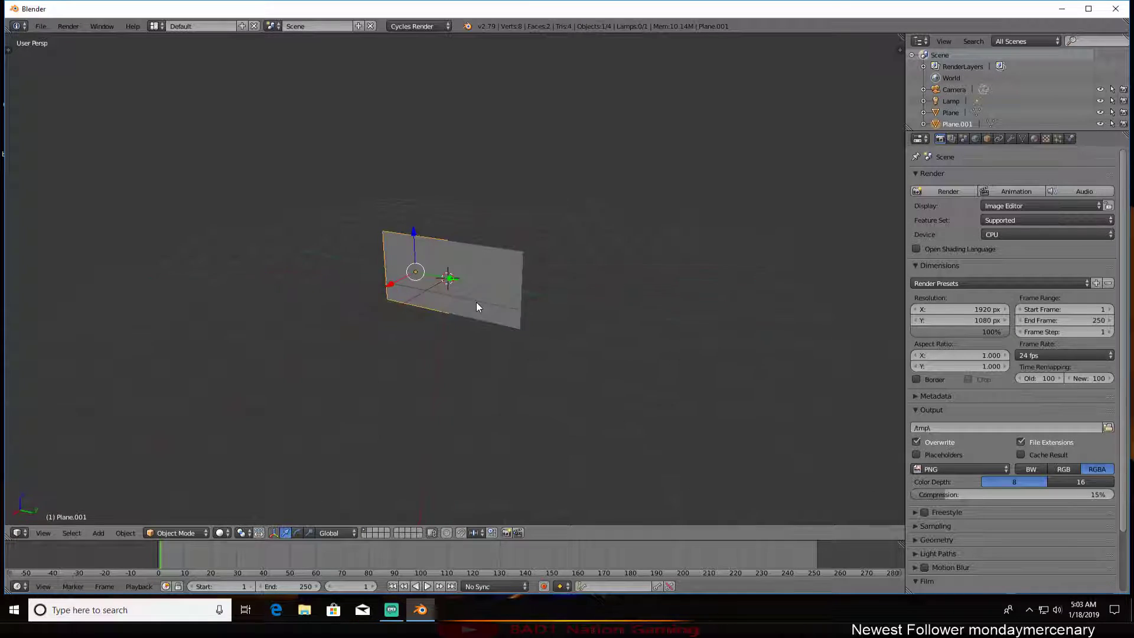
scroll(477, 306, "up", 4)
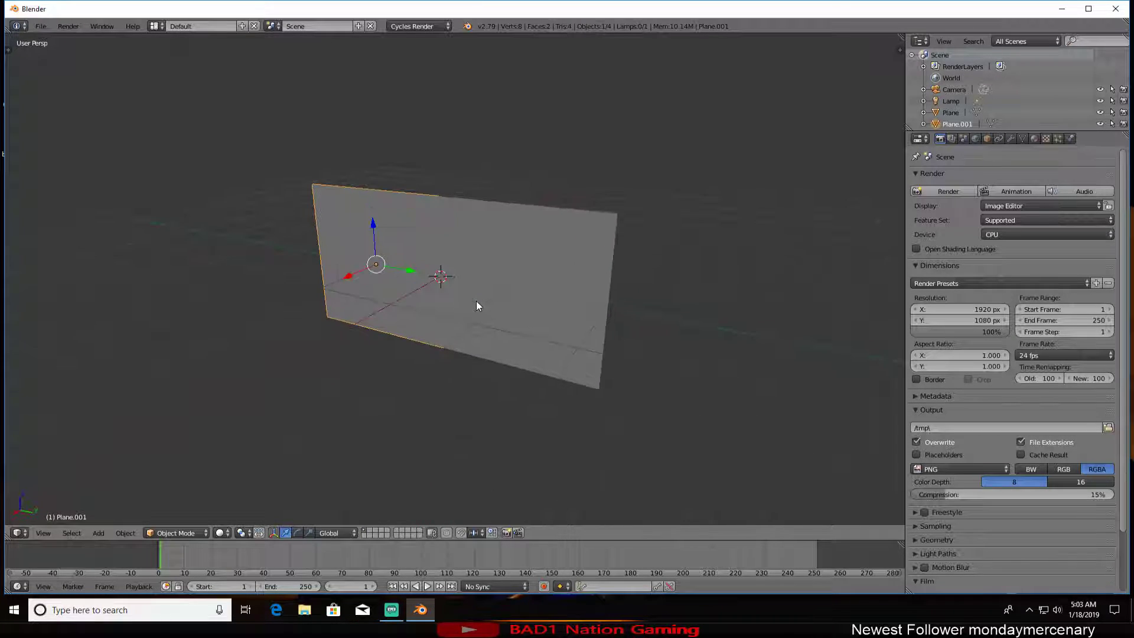
Create a new material on the duplicated plane and name it Door Material
left_click(1034, 139)
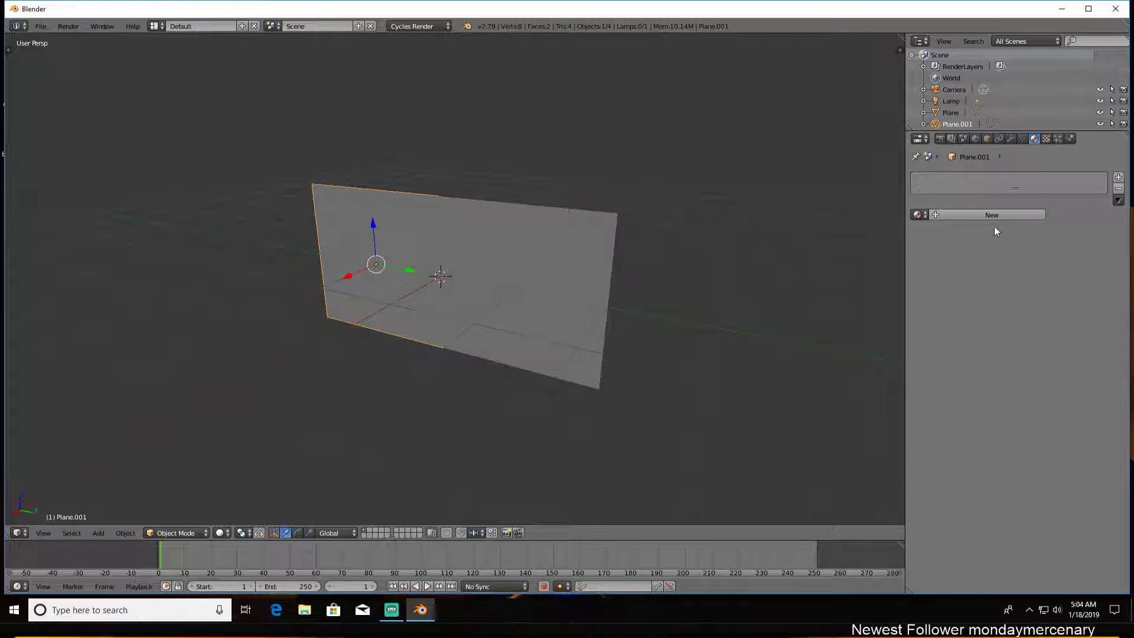
left_click(962, 216)
left_click(963, 214)
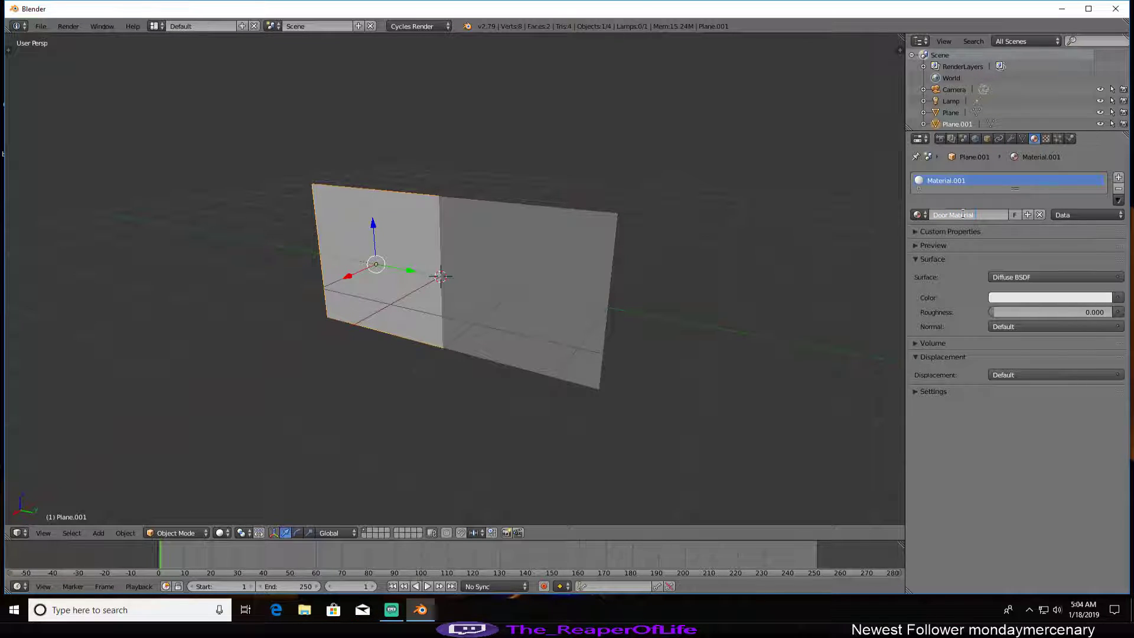
type("Door Material")
key("Return")
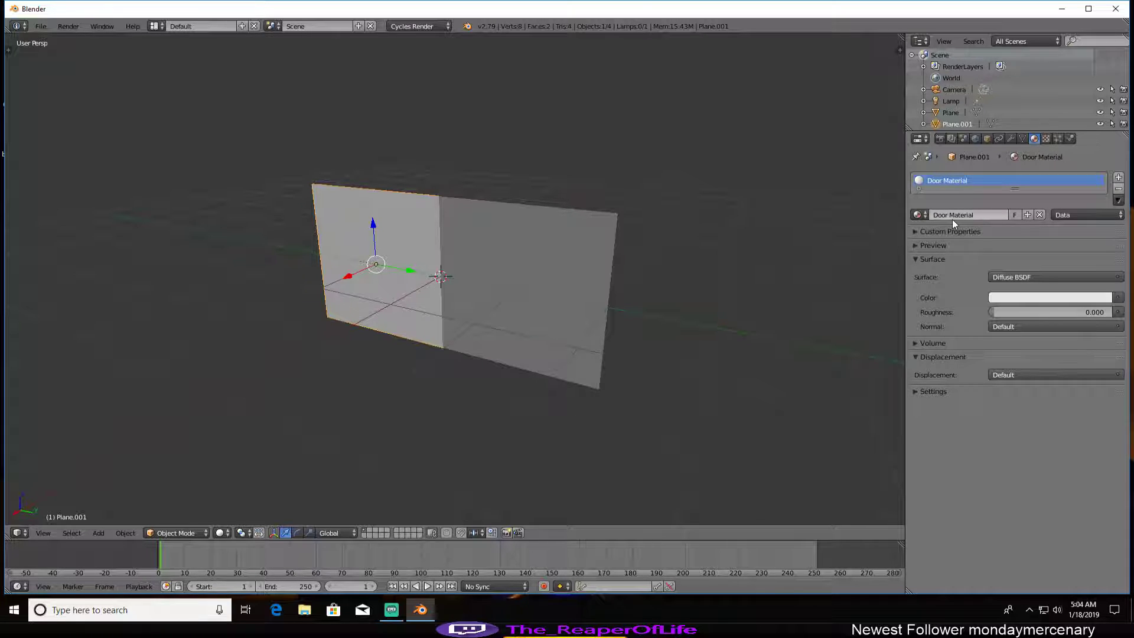
Change Door Material's surface to an Emission shader with a bright blue color and check it in rendered shading
left_click(1016, 276)
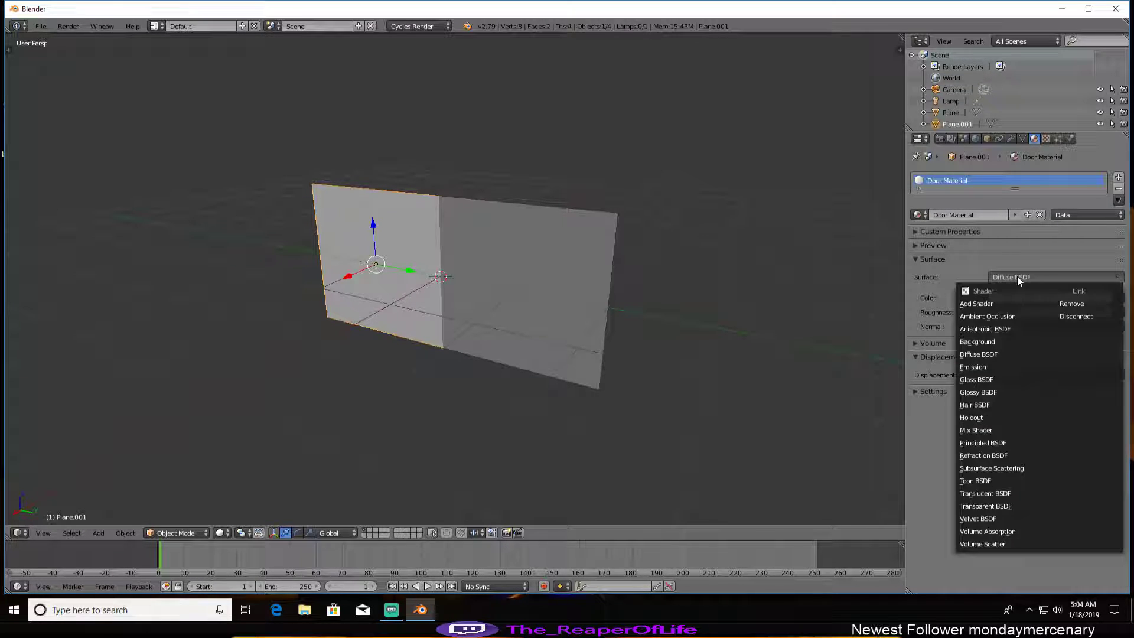
left_click(984, 369)
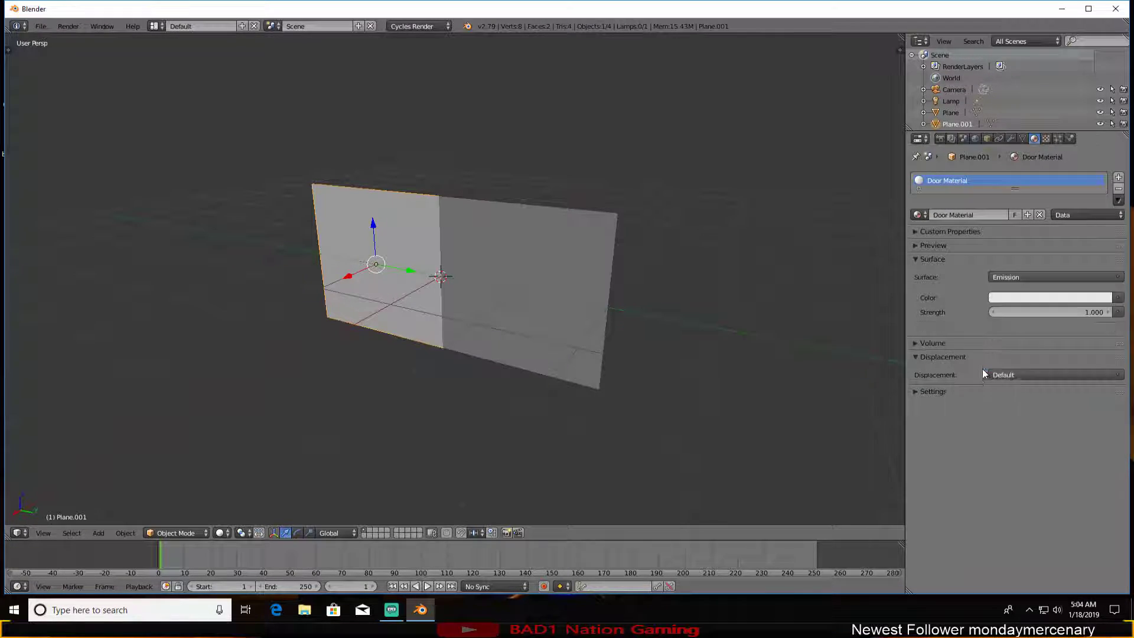
left_click(1026, 297)
left_click_drag(1068, 160, 1067, 135)
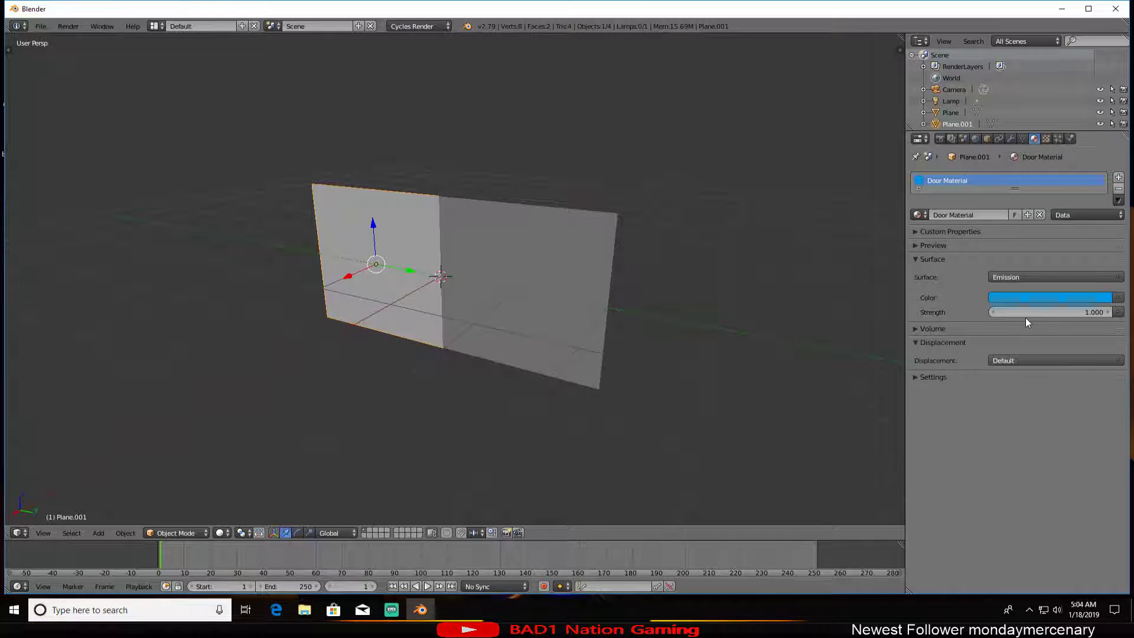
key("shift+z")
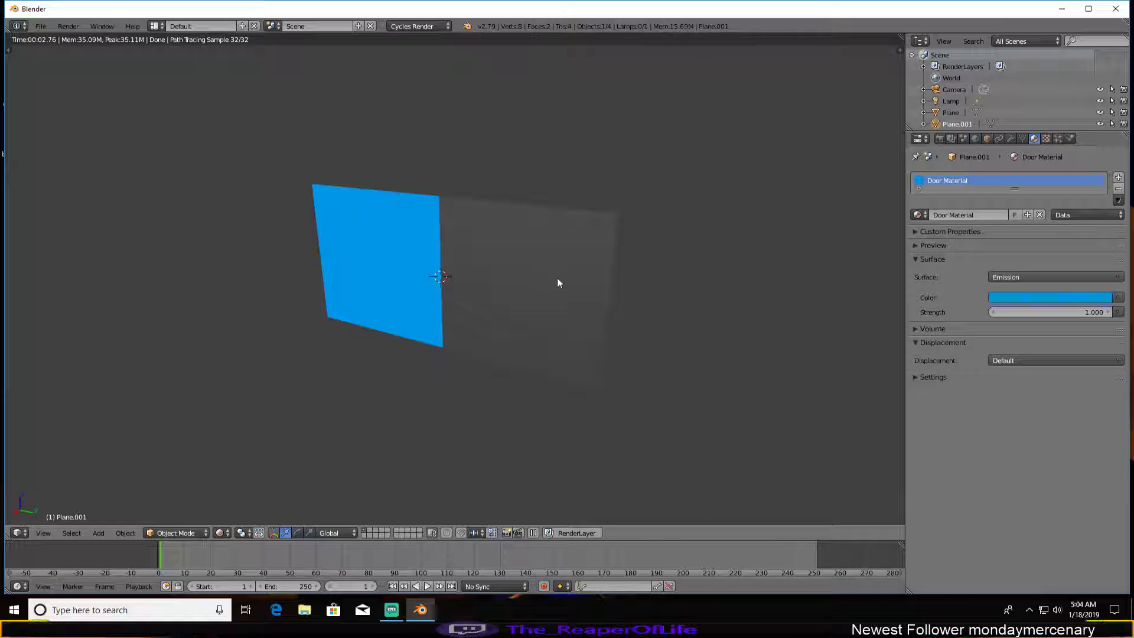
key("shift+z")
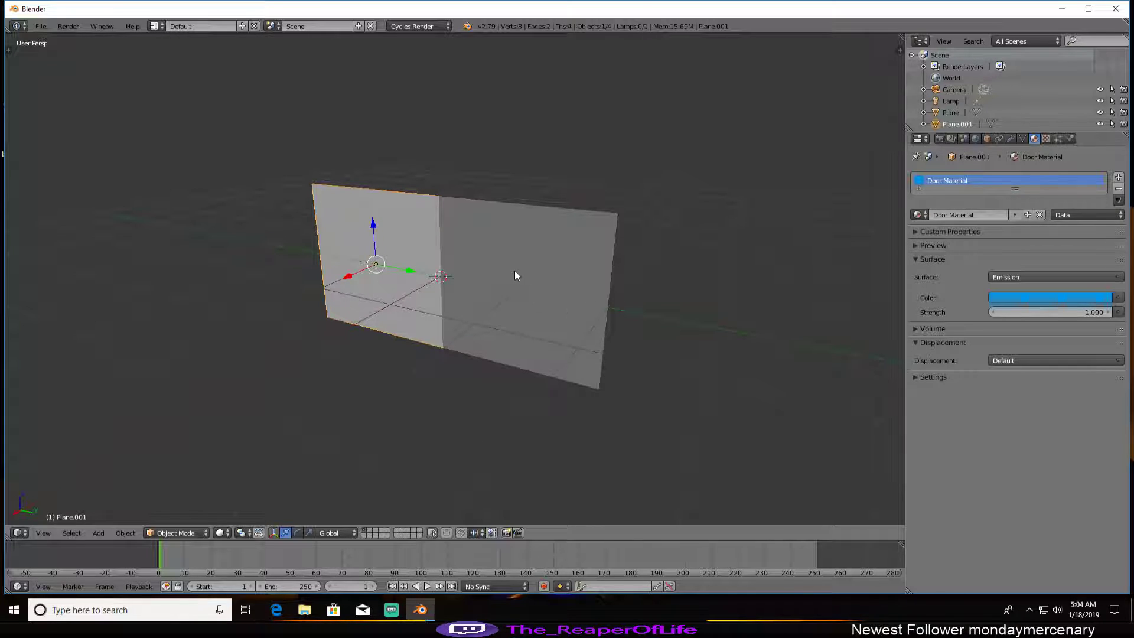
Assign the existing Door Material to the original plane and show both planes in rendered shading
right_click(504, 272)
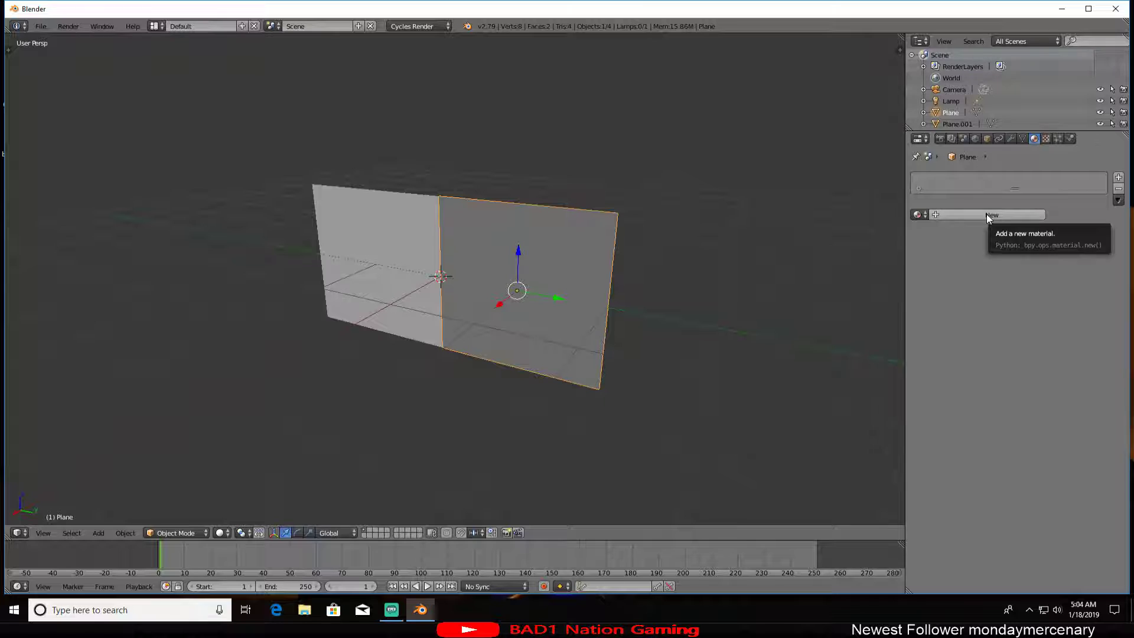
left_click(919, 215)
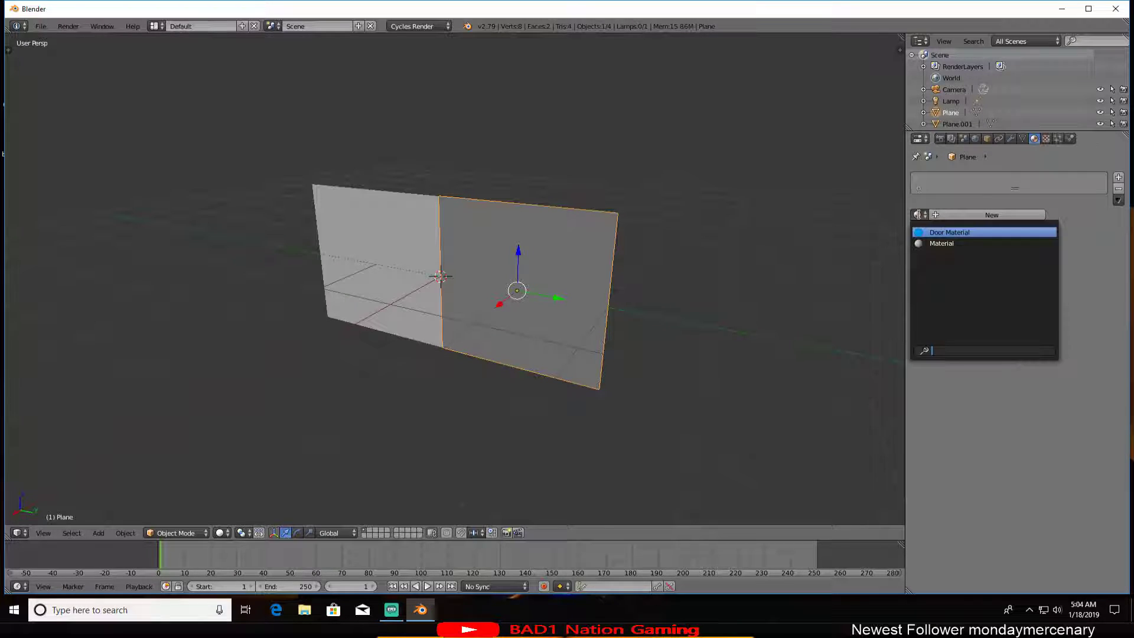
left_click(940, 234)
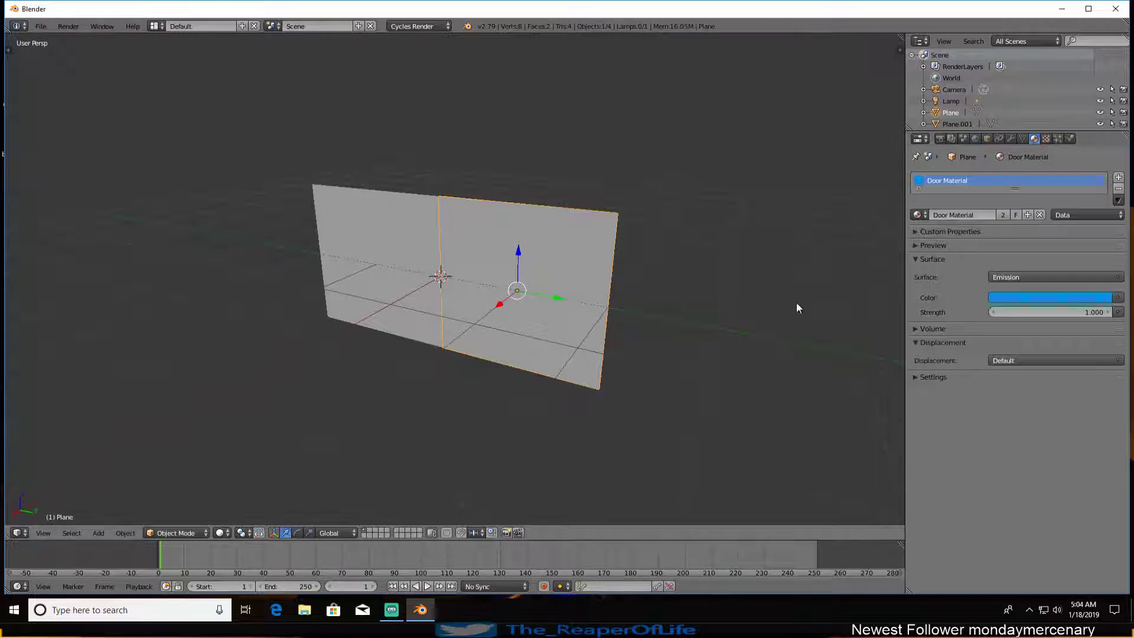
middle_click_drag(435, 270, 440, 299)
key("shift+z")
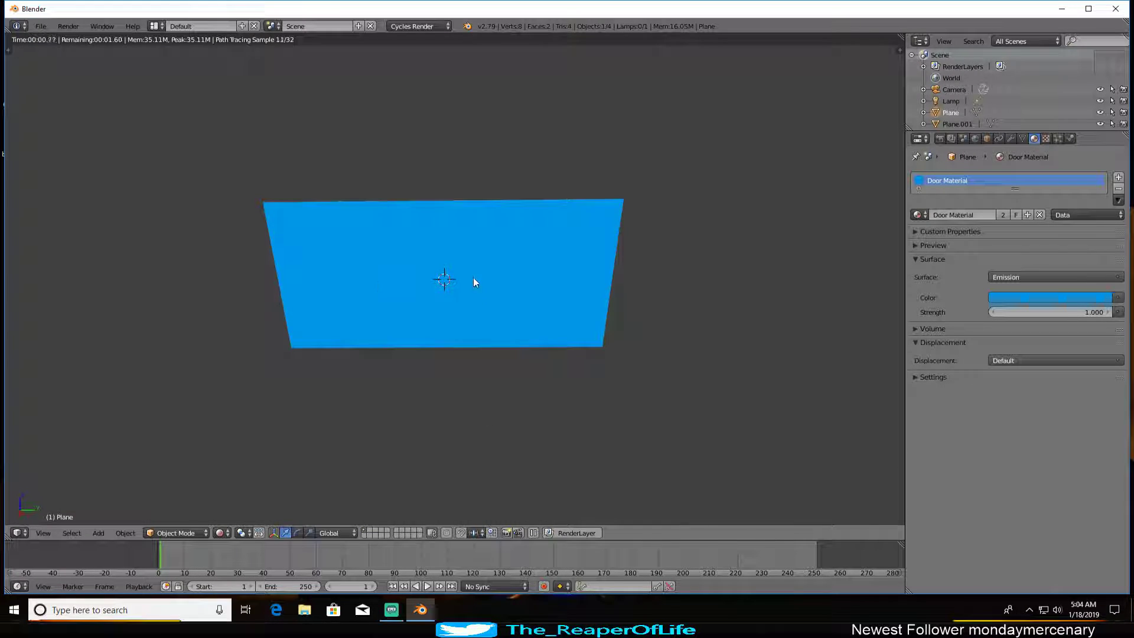
Enable nodes for the world background and set its color to dark green, checking it behind the planes in rendered shading
key("shift+z")
scroll(547, 420, "down", 4)
mouse_move(545, 413)
middle_mouse_down()
mouse_move(515, 382)
mouse_move(512, 398)
middle_mouse_up()
key("shift+z")
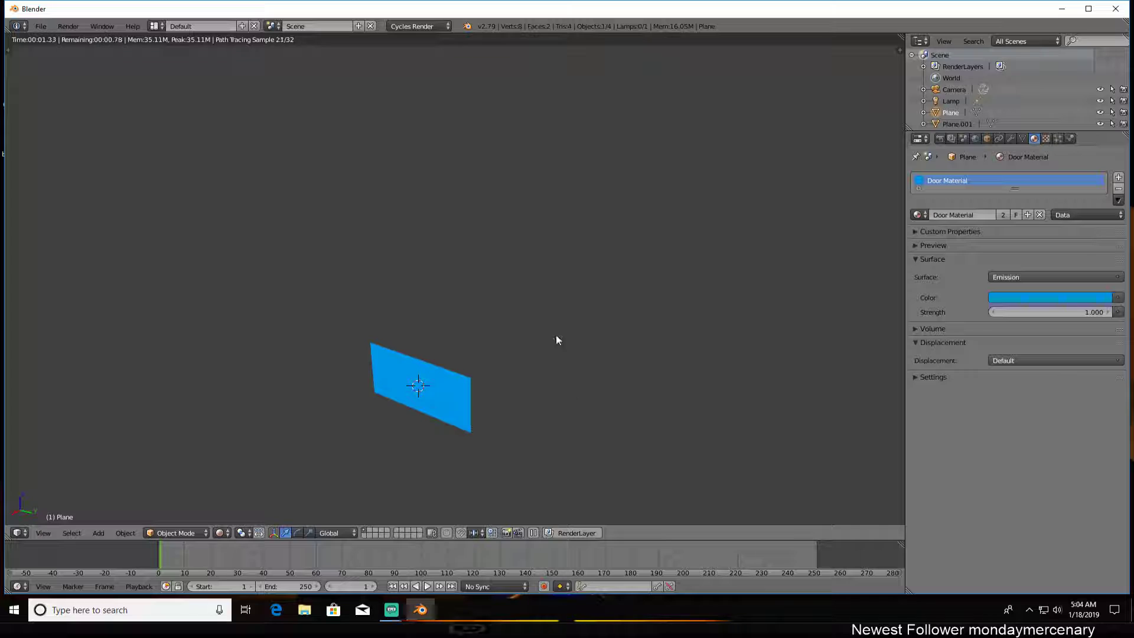
left_click(976, 138)
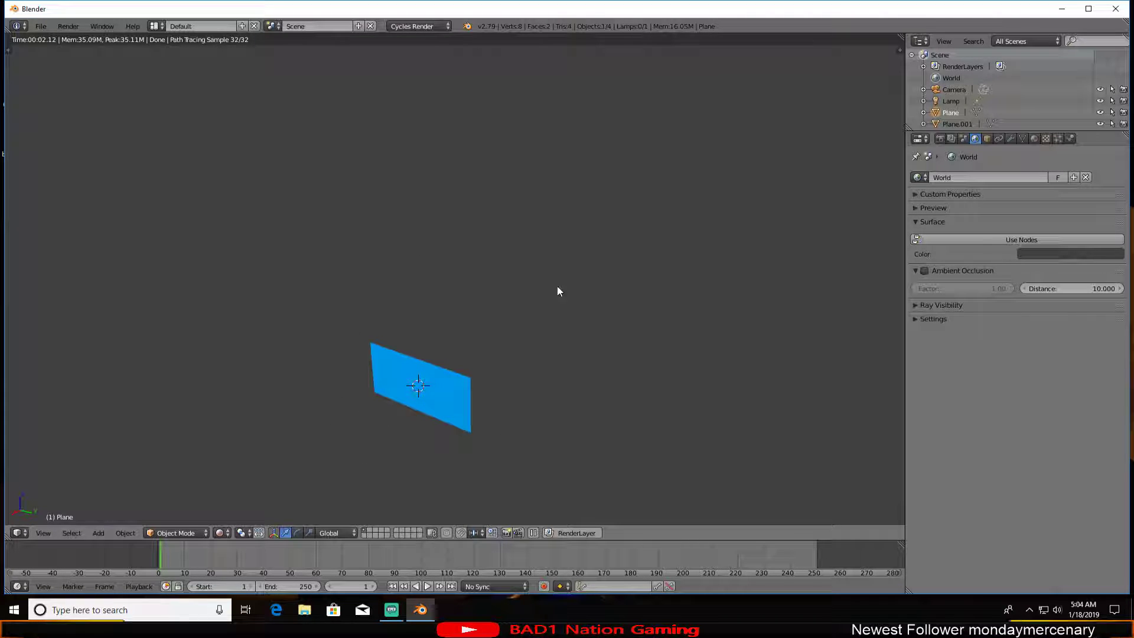
left_click(1014, 240)
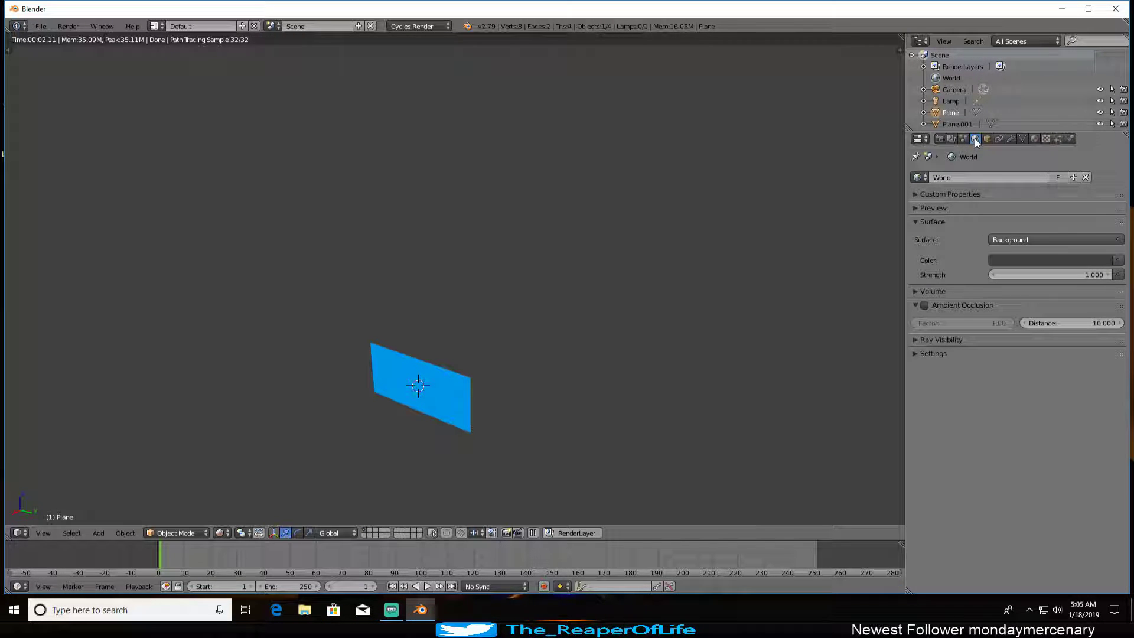
left_click(1032, 263)
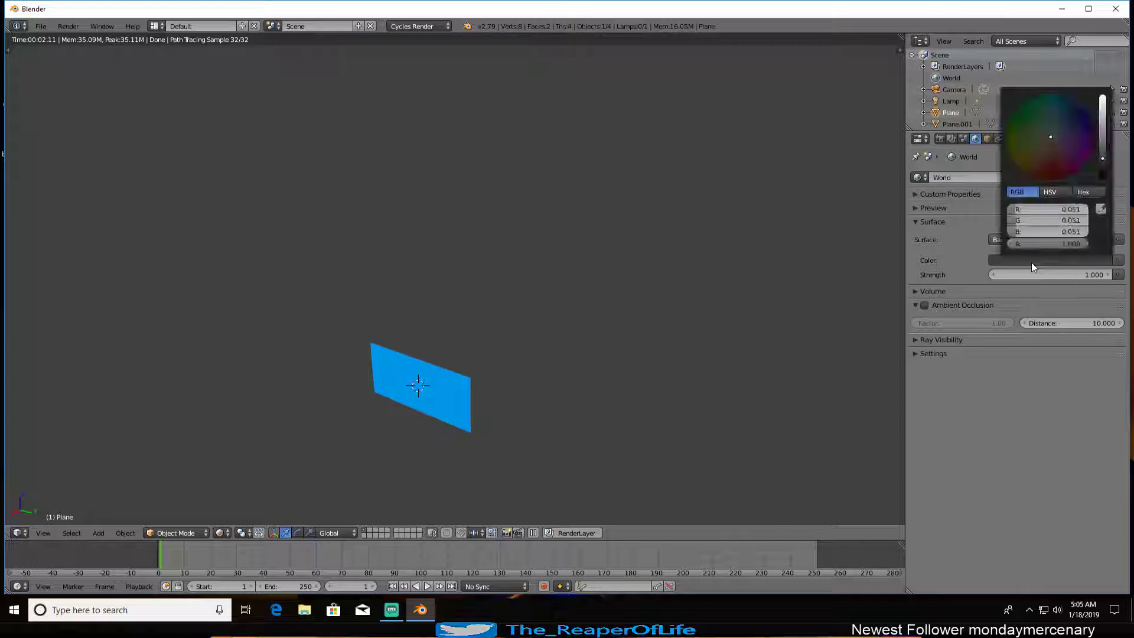
left_click(1015, 115)
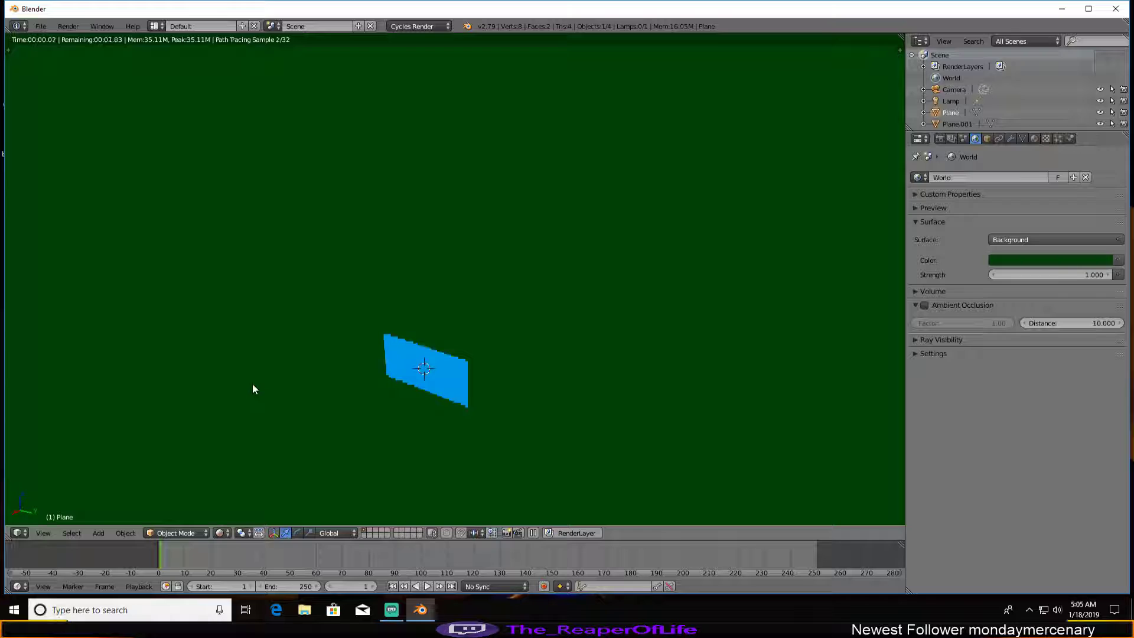
middle_click_drag(253, 384, 356, 334)
scroll(465, 367, "up", 5)
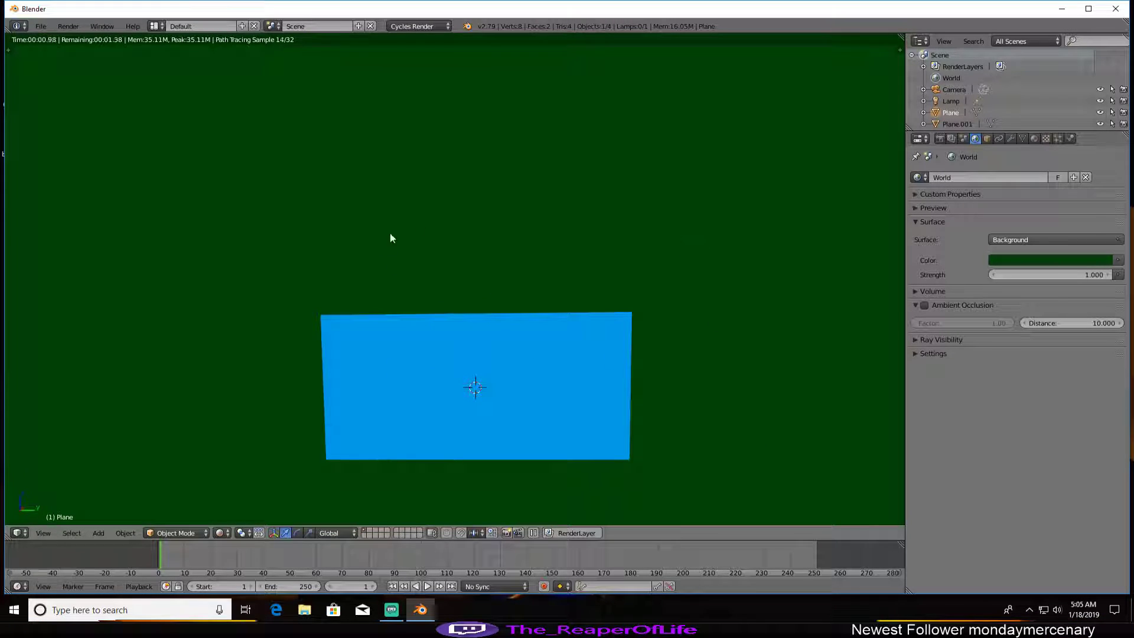
middle_click_drag(728, 344, 626, 320, "shift")
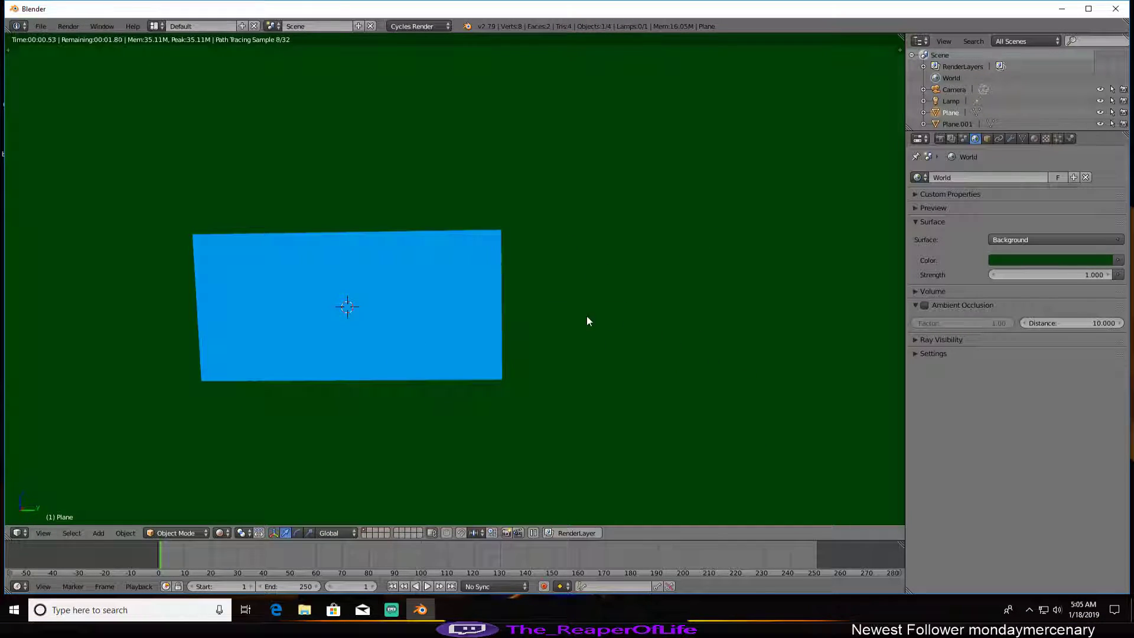
Return to solid shading and examine the planes in relation to the camera and lamp, briefly previewing the rendered scene
key("shift+z")
scroll(587, 333, "down", 2)
mouse_move(489, 338)
middle_mouse_down("shift")
mouse_move(586, 333)
mouse_move(531, 349)
middle_mouse_up("shift")
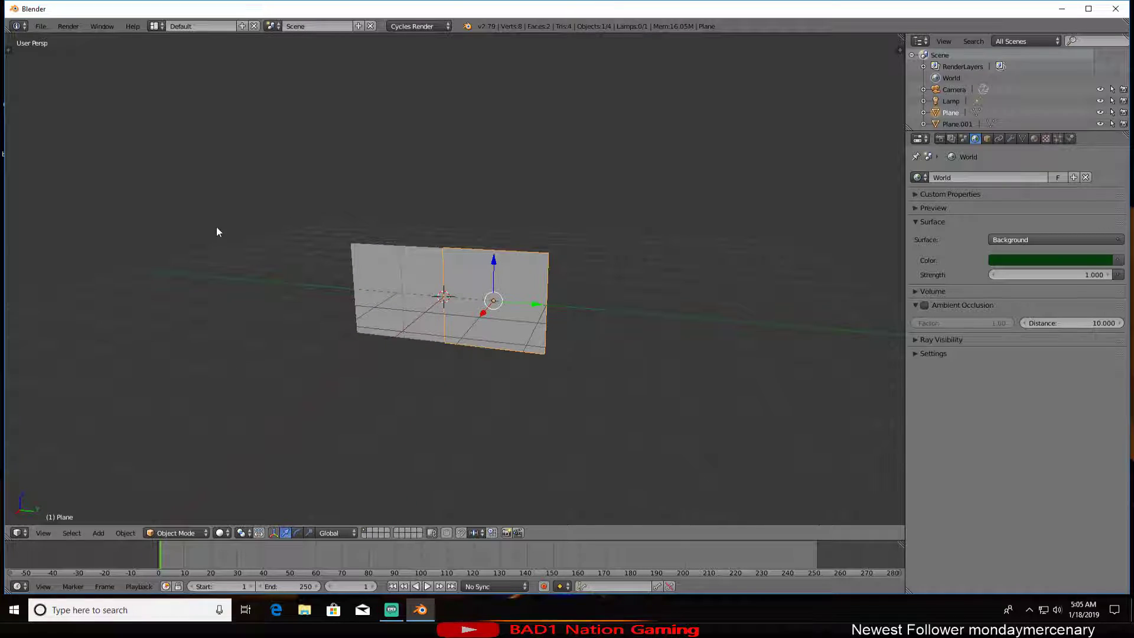
middle_click_drag(340, 384, 347, 347)
scroll(466, 378, "down", 4)
scroll(474, 295, "up", 3)
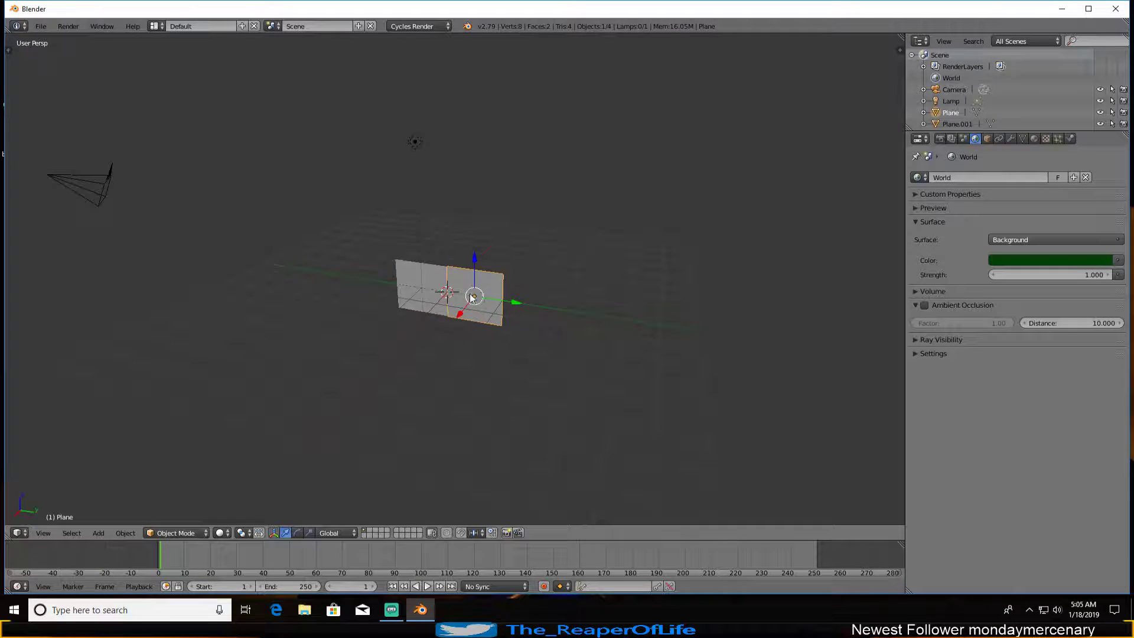
key("shift+z")
key("shift+z")
middle_click_drag(392, 306, 498, 363, "shift")
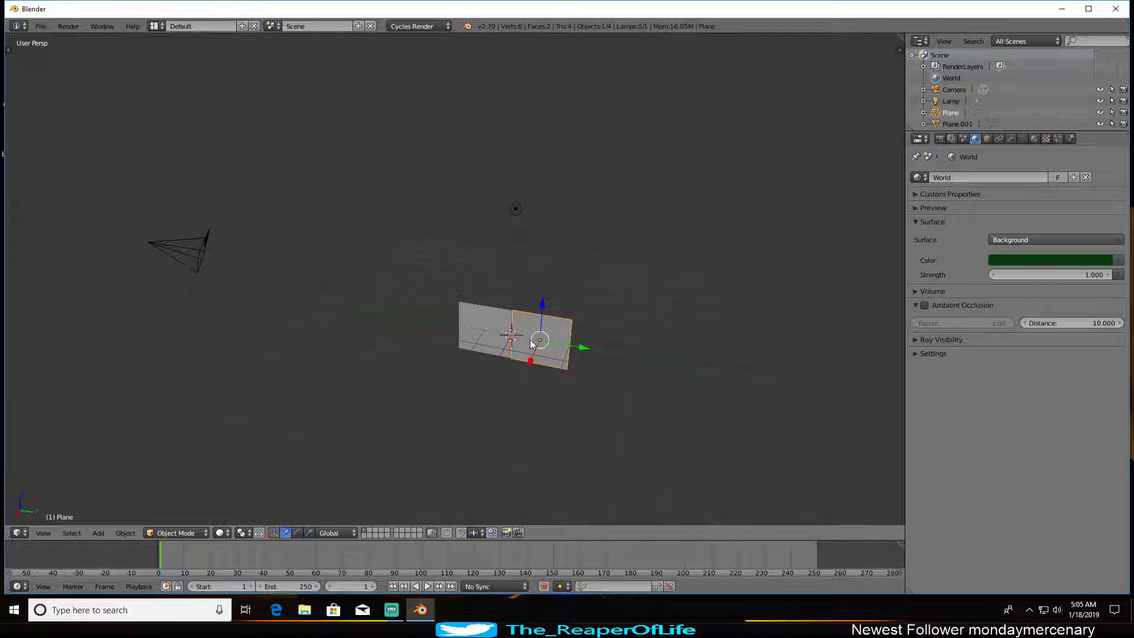
Select the camera and look at the scene through the camera view
right_click(195, 265)
middle_click_drag(249, 326, 405, 357)
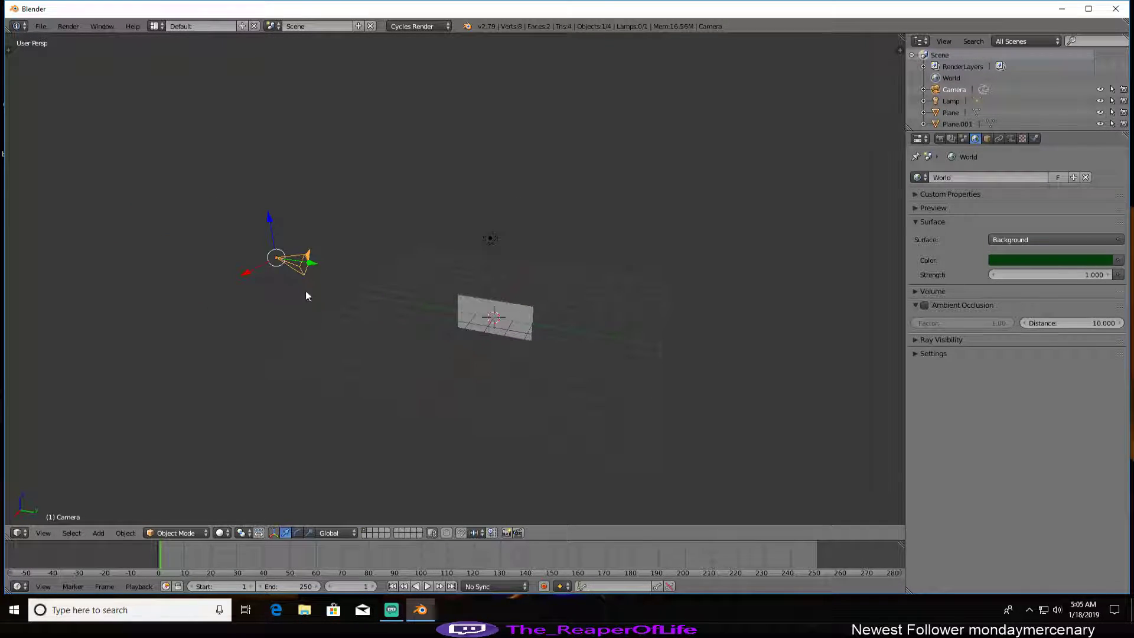
left_click(42, 533)
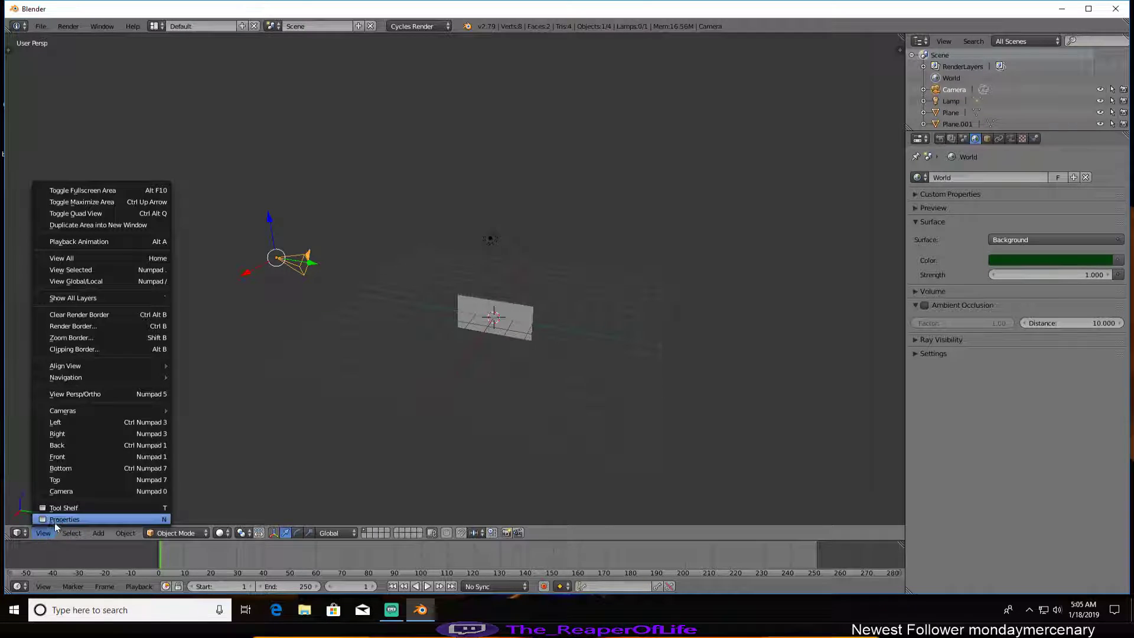
left_click(62, 492)
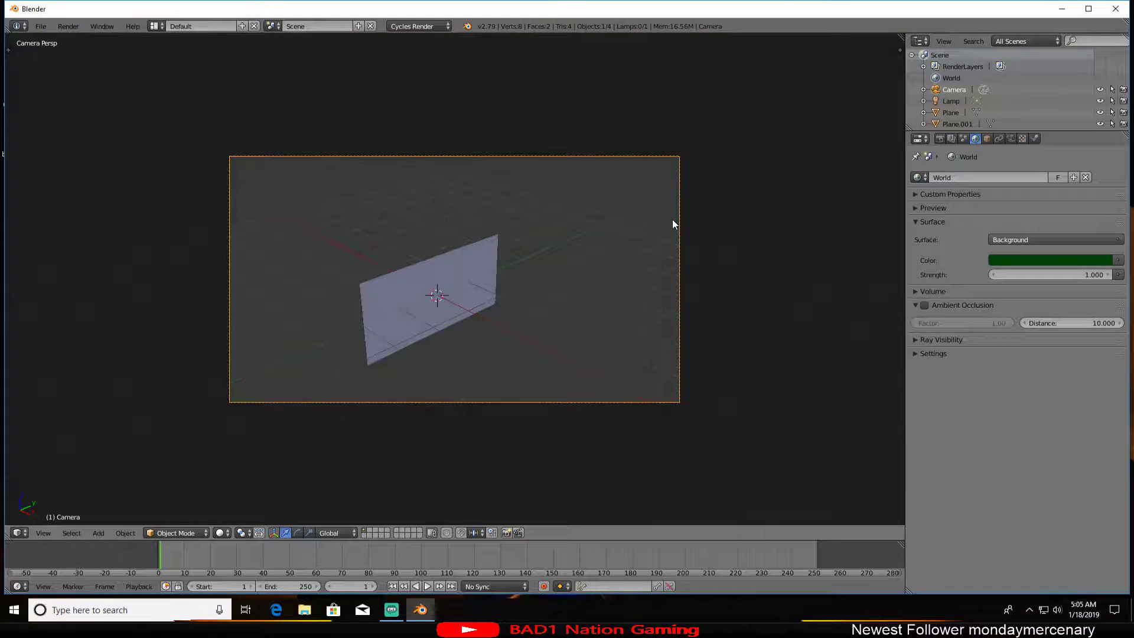
Show the camera's transform values and set its rotation to 90° on X and 90° on Z
key("n")
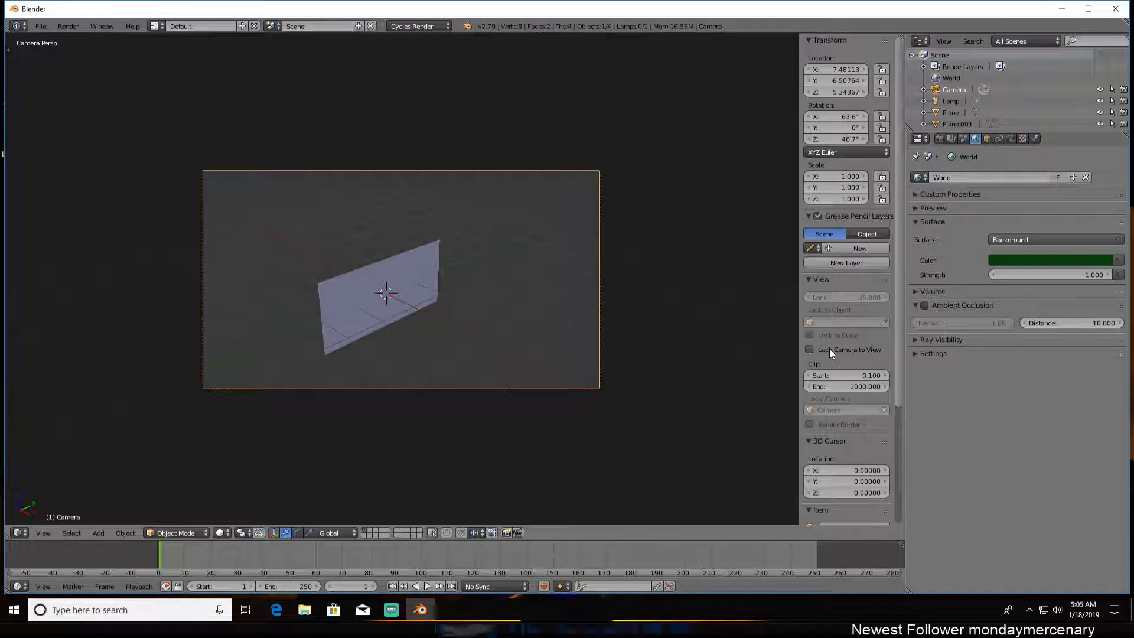
left_click_drag(831, 117, 862, 117)
left_click(830, 117)
type("90")
left_click(829, 138)
type("90")
key("Return")
Adjust the camera's location to about X 4.25, Y -0.02 and Z -0.06 so the planes nearly fill the frame
left_click_drag(826, 80, 516, 93)
left_click_drag(835, 81, 639, 70)
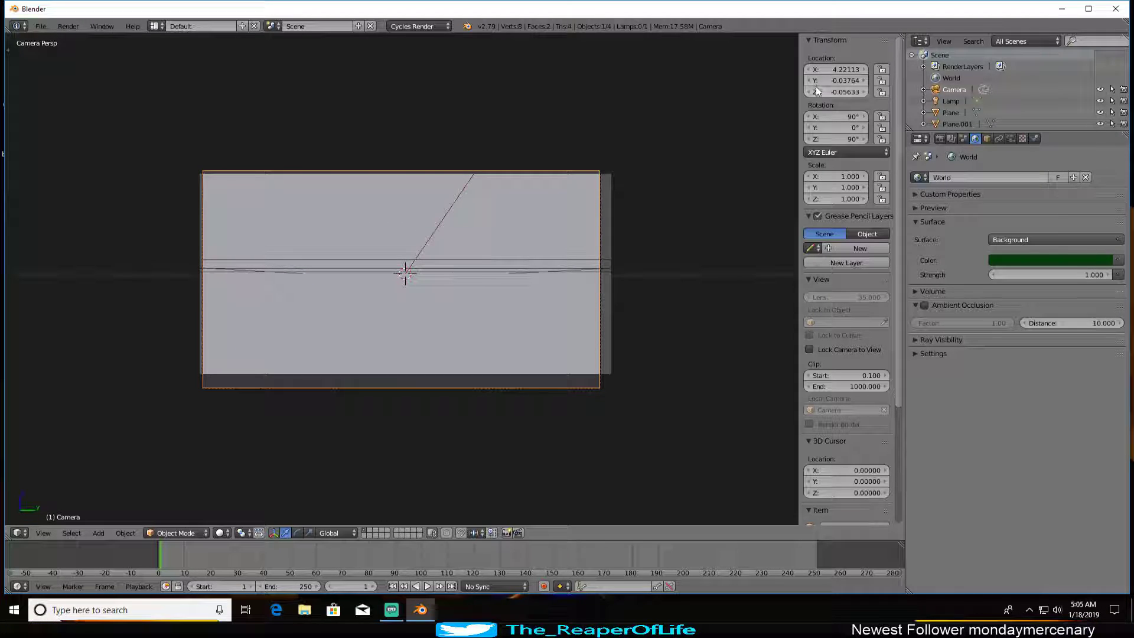
left_click_drag(824, 80, 825, 71)
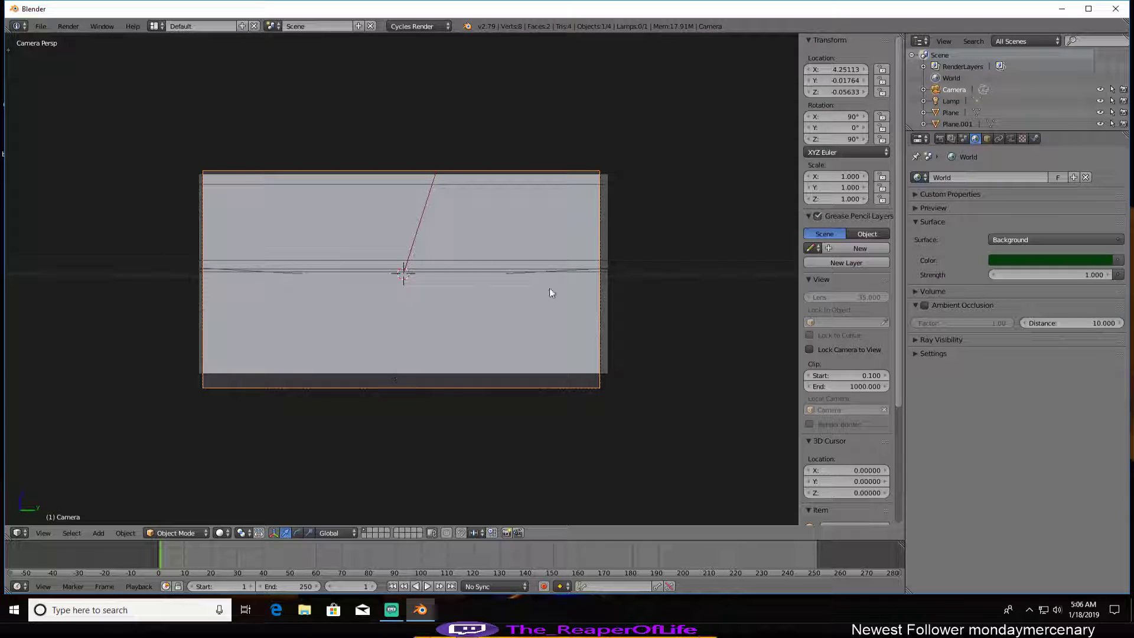
Select both planes and scale them along the global Z axis by about 1.126
right_click(249, 328)
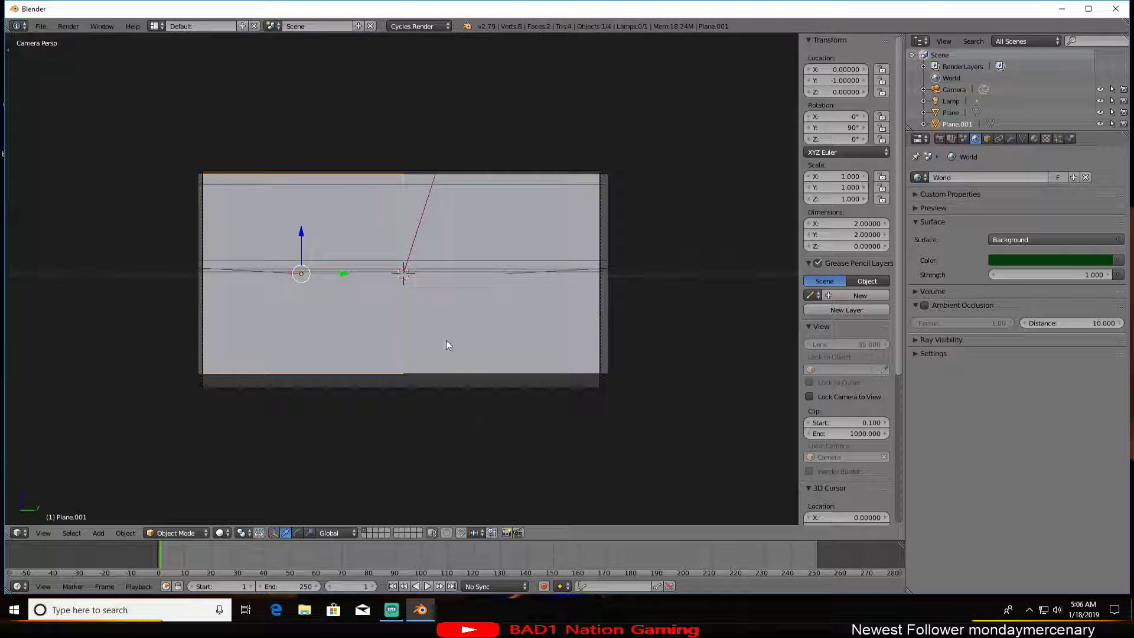
right_click(488, 337, "shift")
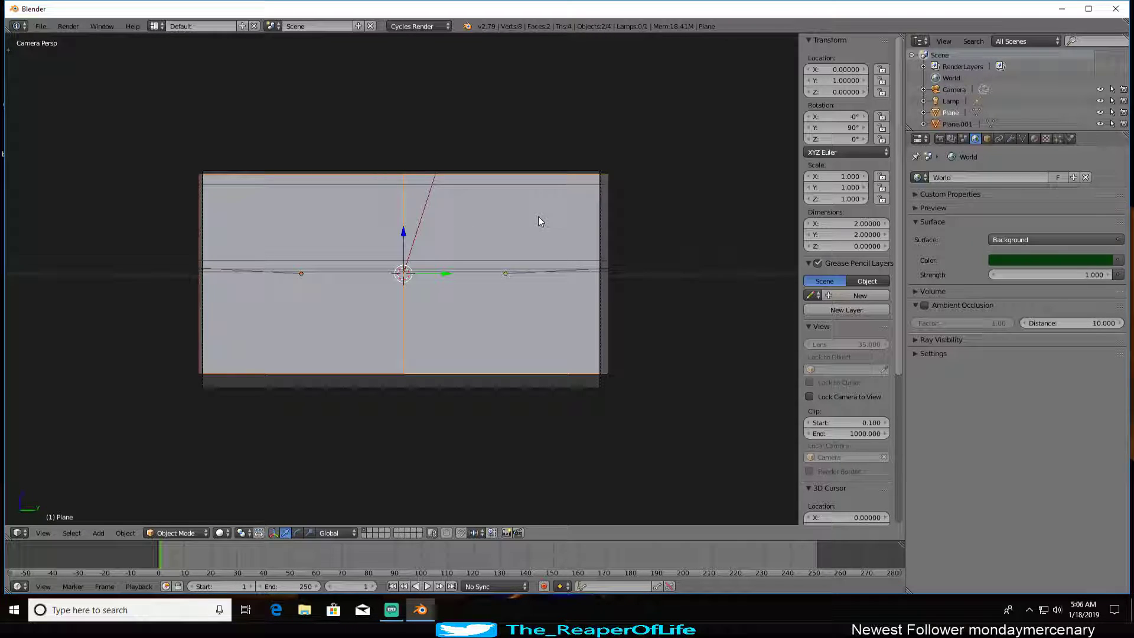
key("s")
key("z")
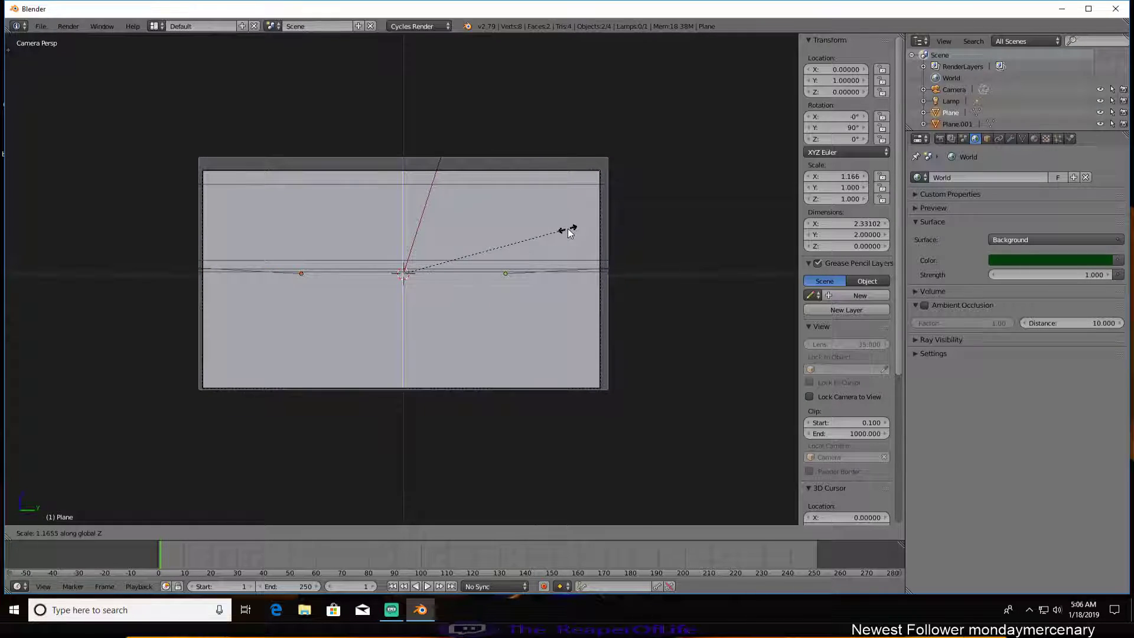
left_click(562, 233)
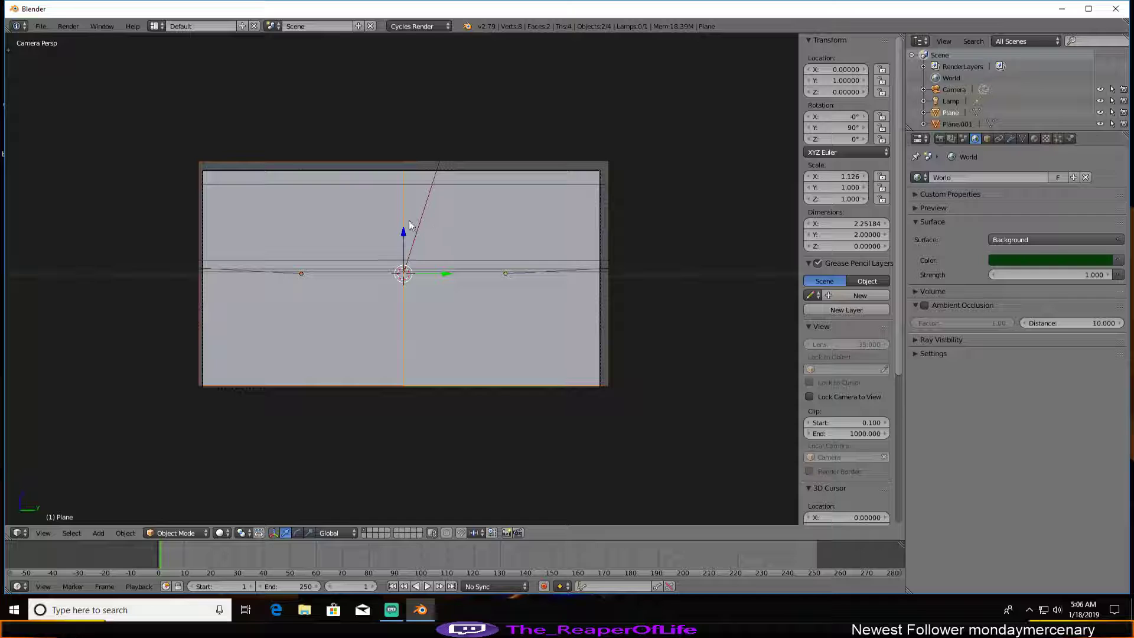
Move both planes about -0.06 along Z and -0.03 along Y to cover the camera frame, then check the coverage in rendered shading
left_click_drag(403, 233, 405, 242)
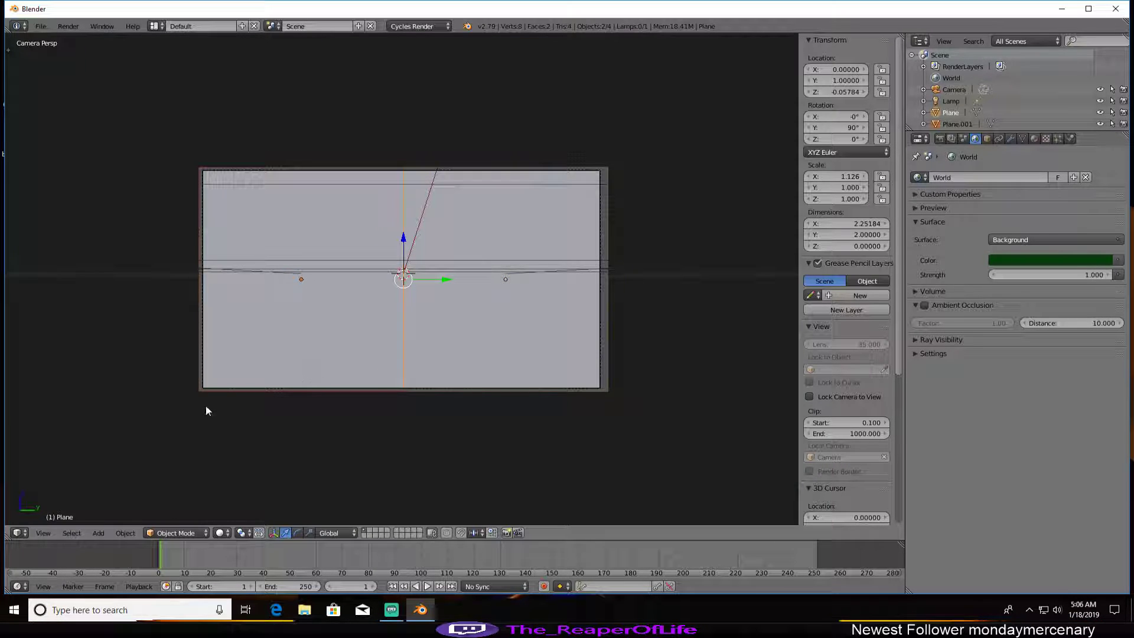
left_click_drag(444, 278, 441, 279)
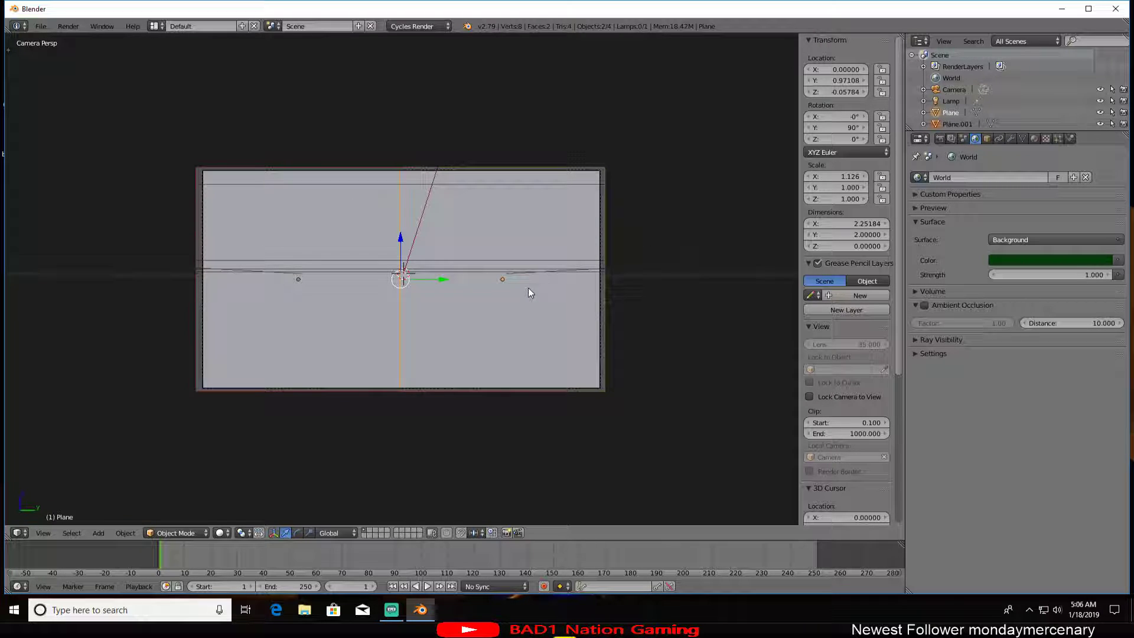
scroll(512, 245, "down", 2)
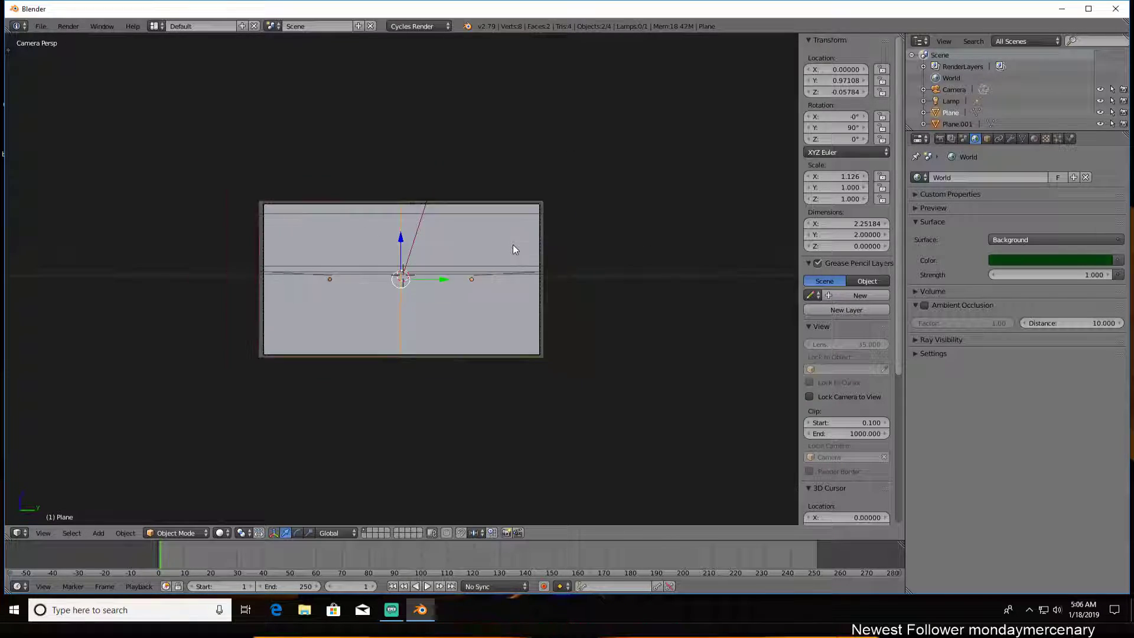
scroll(472, 261, "up", 4)
middle_click_drag(470, 260, 466, 285, "shift")
key("shift+z")
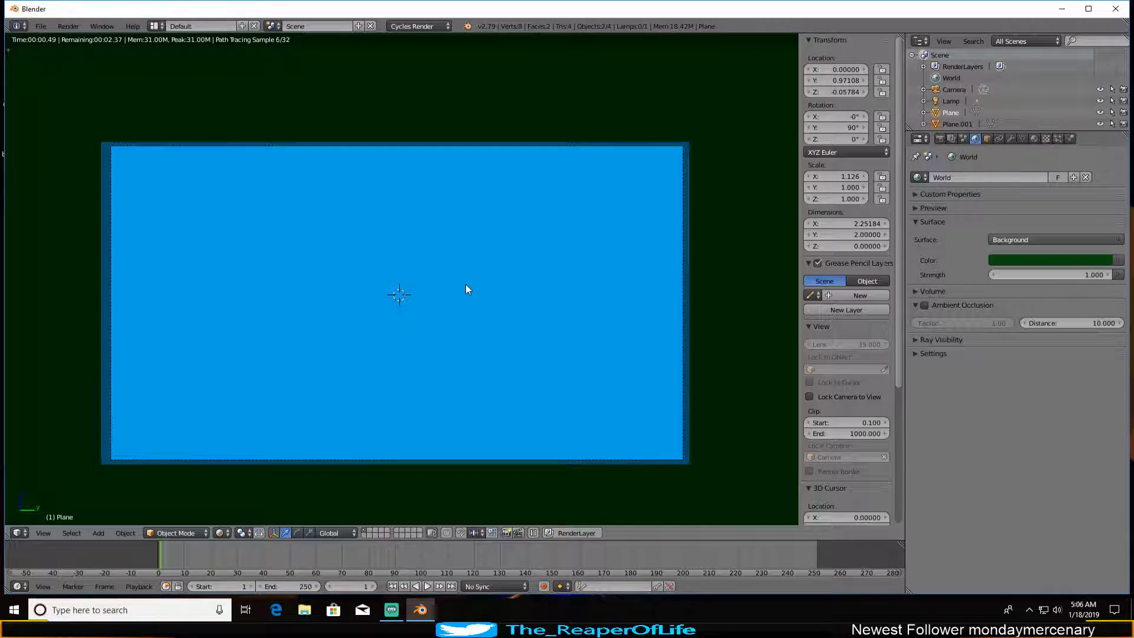
key("shift+z")
scroll(464, 292, "down", 3)
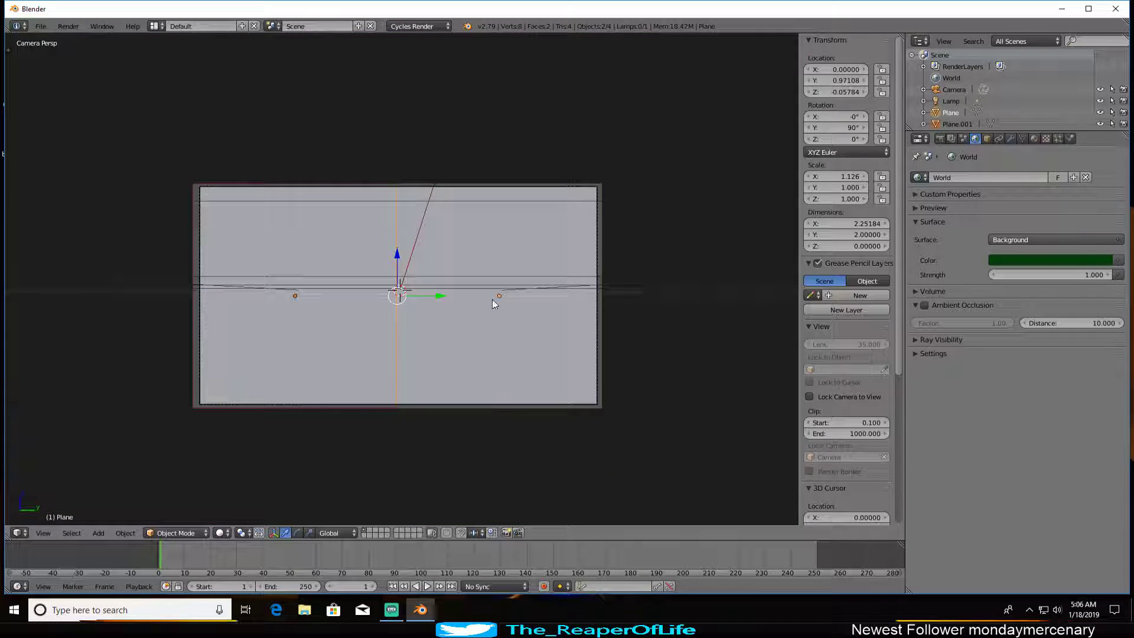
Select only the right plane and set the animation's end frame to 5
left_click_drag(541, 295, 576, 384)
scroll(300, 332, "up", 1)
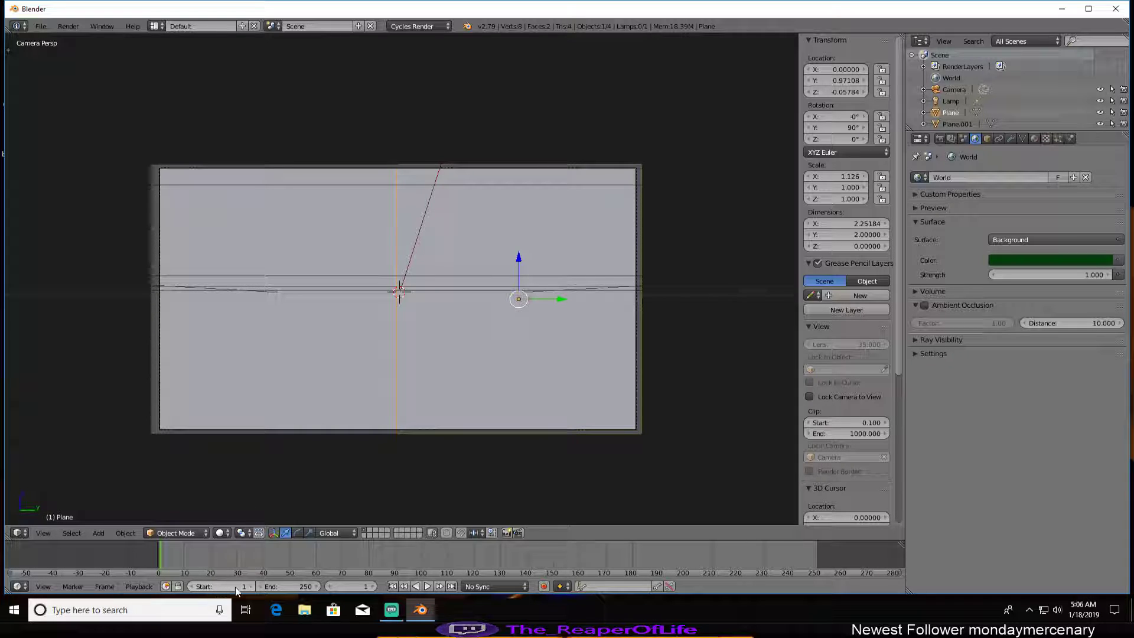
left_click(290, 585)
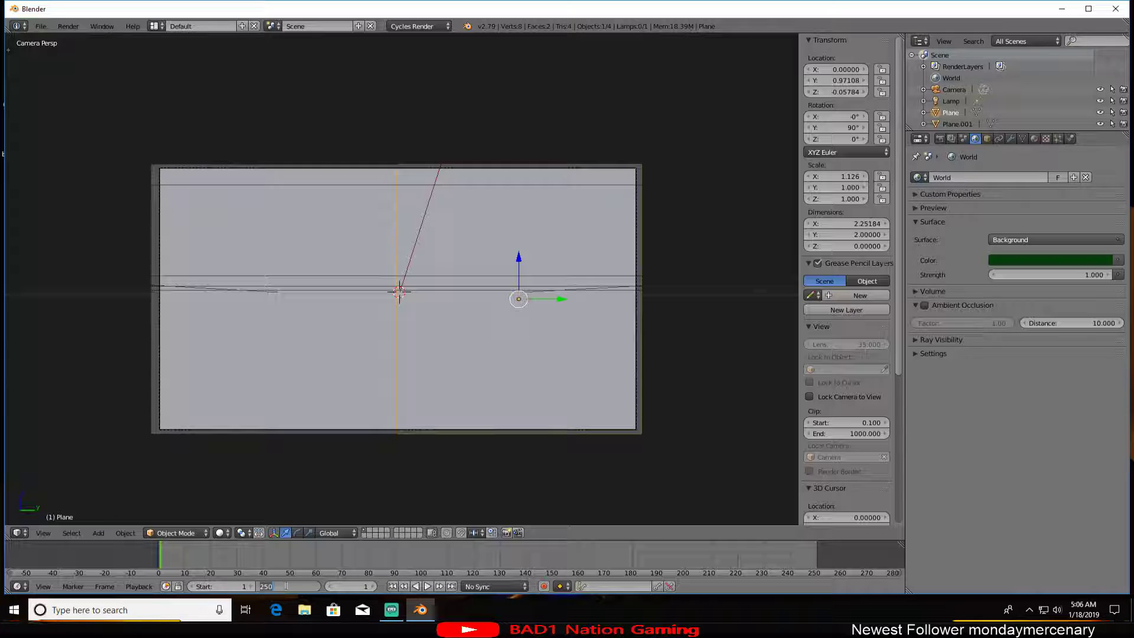
key("Return")
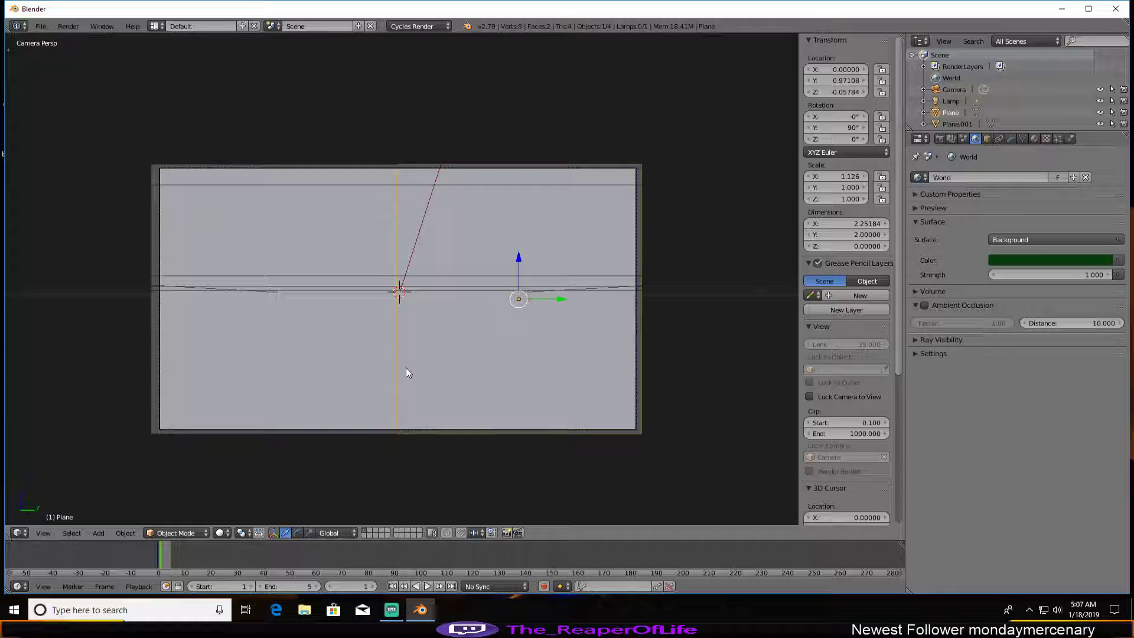
Select the left plane and insert a Location keyframe for it at frame 1
mouse_move(411, 346)
middle_mouse_down("shift")
mouse_move(432, 348)
mouse_move(434, 301)
mouse_move(427, 336)
middle_mouse_up("shift")
scroll(434, 301, "up", 2)
scroll(426, 336, "down", 1)
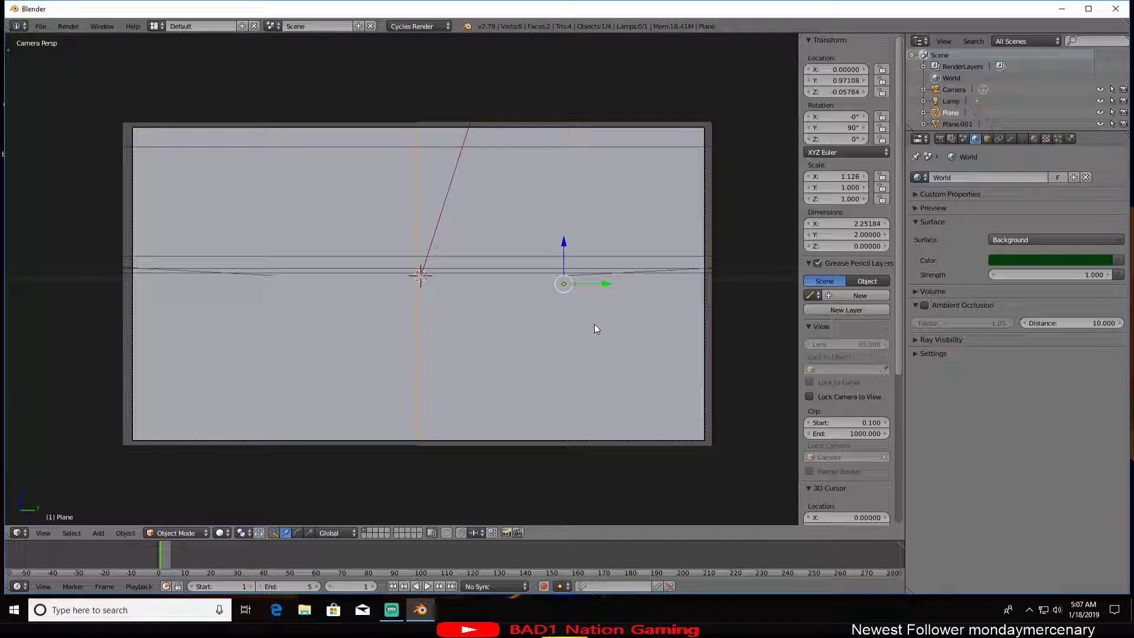
right_click(330, 313)
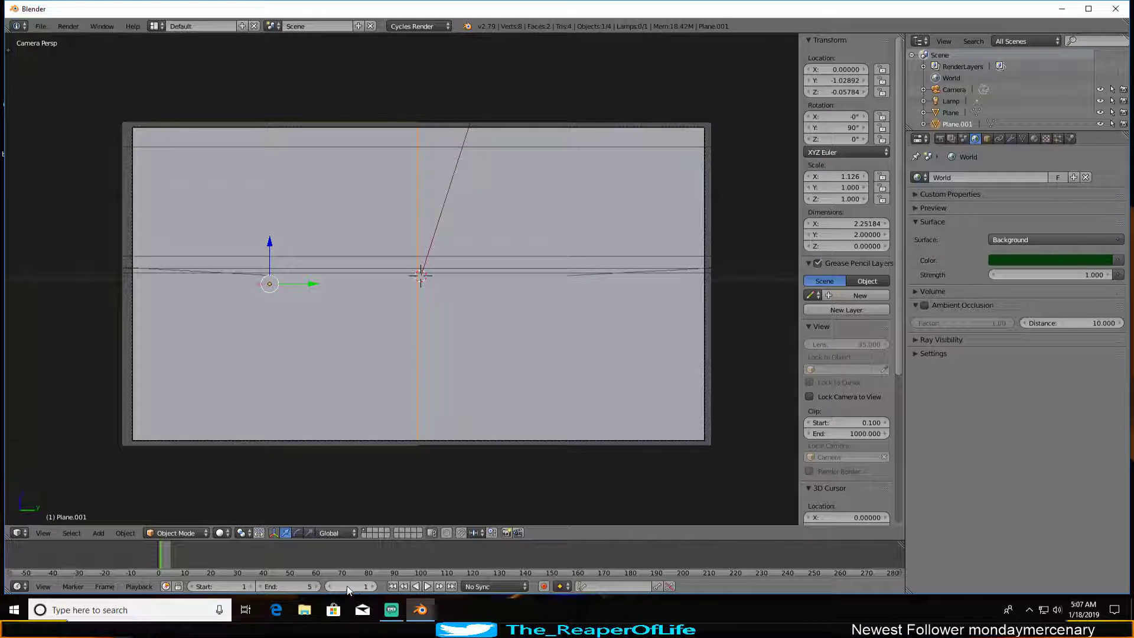
scroll(366, 252, "down", 2)
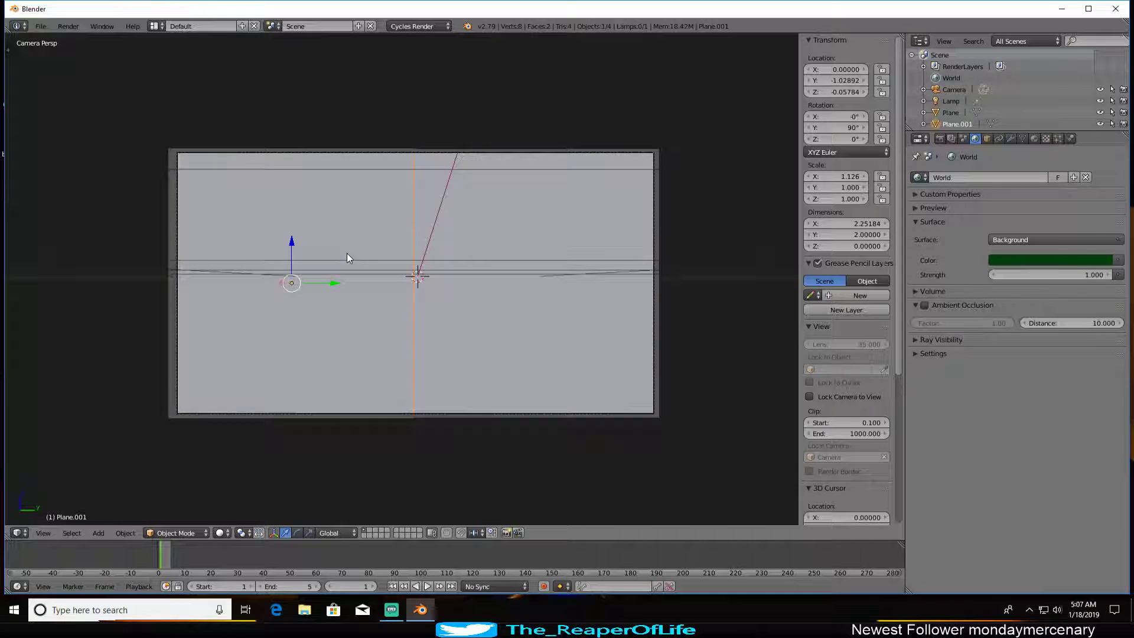
middle_click_drag(275, 228, 301, 250, "shift")
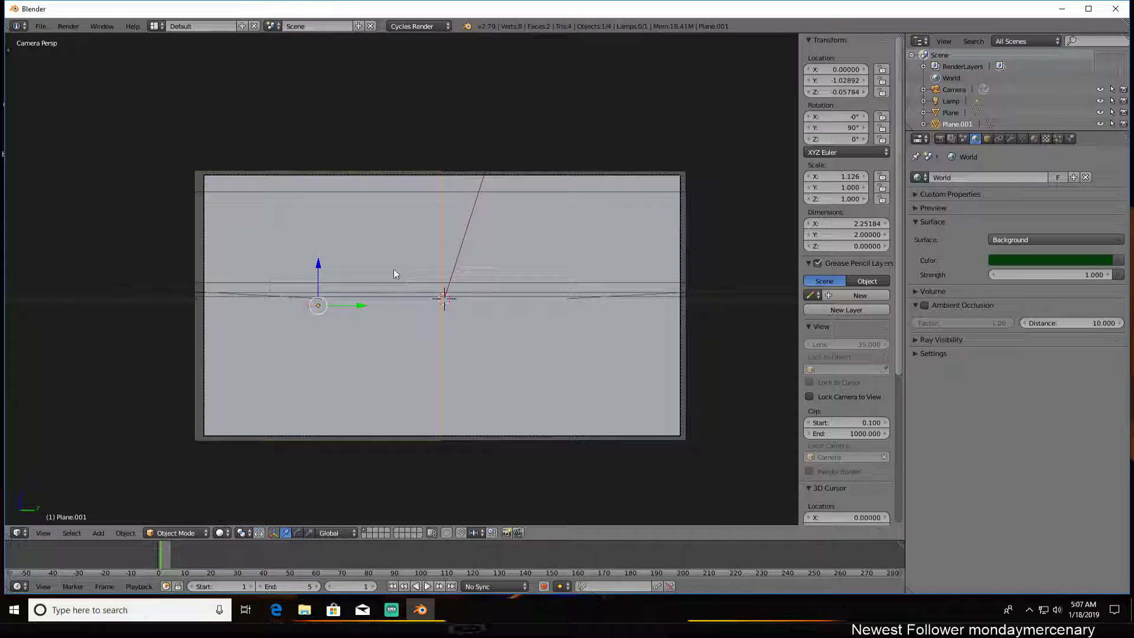
key("i")
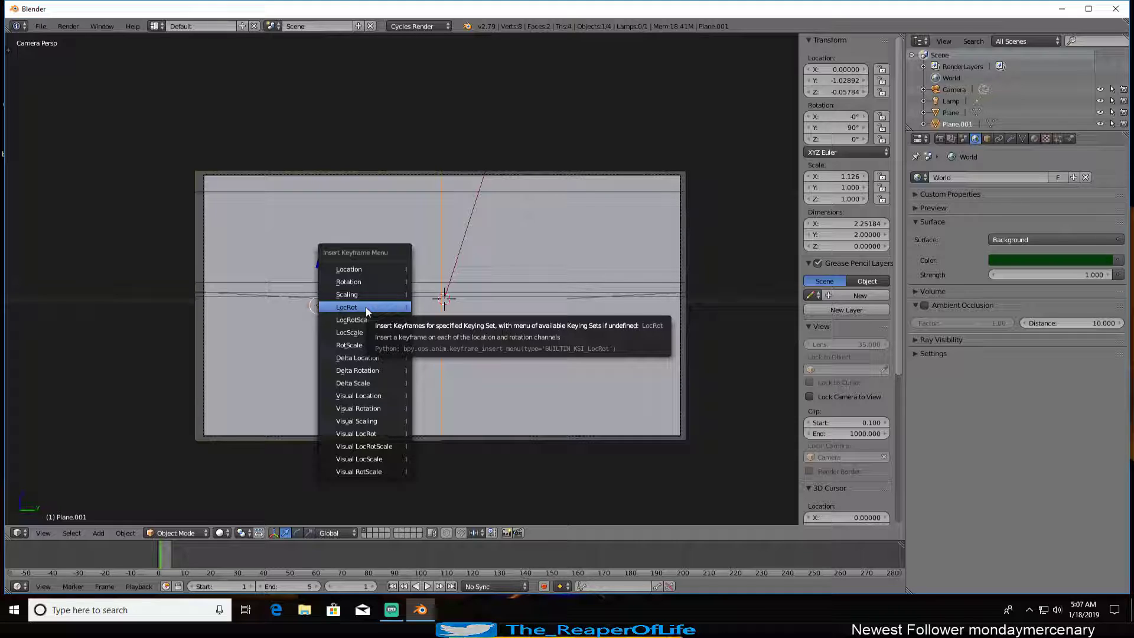
left_click(363, 268)
Insert a Location keyframe for the right plane at frame 1
right_click(528, 294)
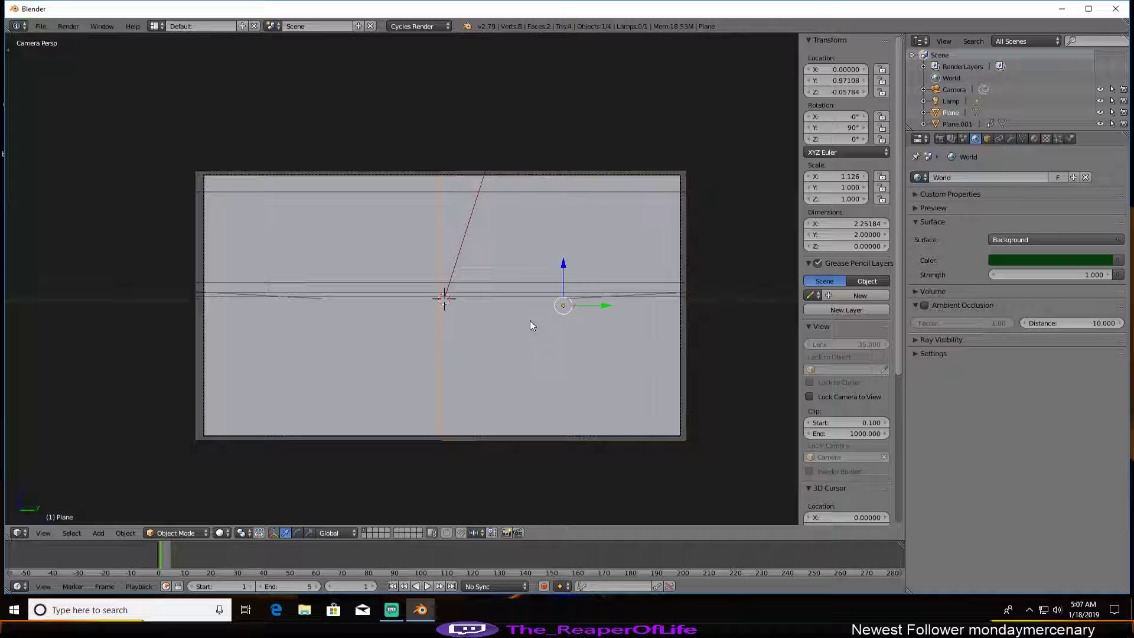
key("i")
left_click(543, 291)
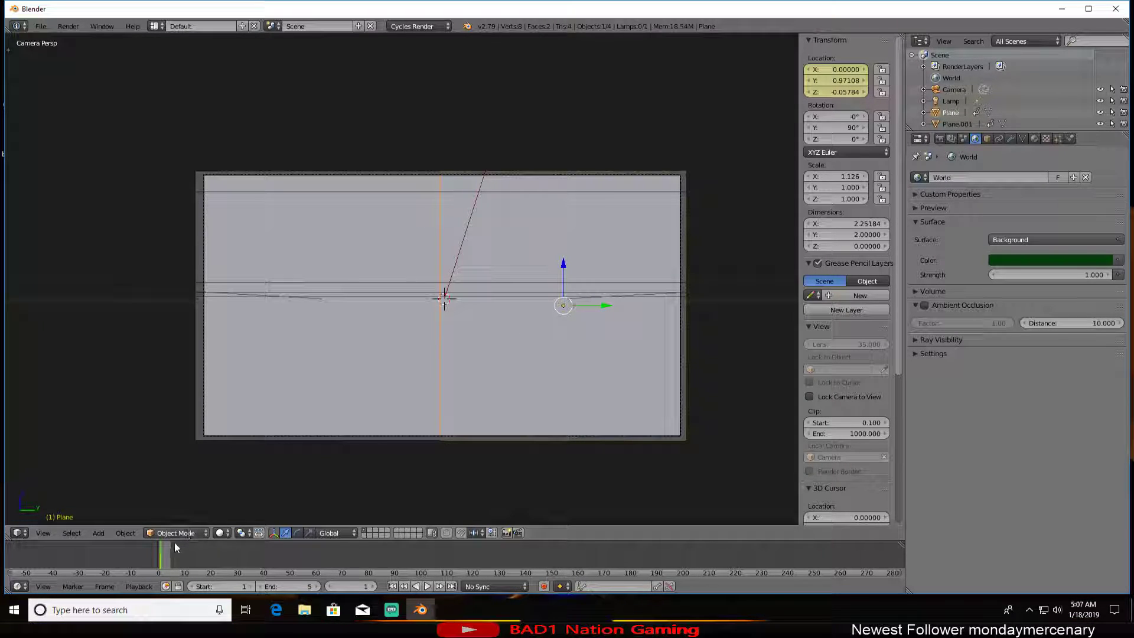
At frame 5, move the right plane along Y to about 2.96, outside the camera frame, and insert a Location keyframe
key("alt+a")
key("alt+a")
left_click_drag(602, 306, 56, 312)
middle_click_drag(568, 344, 416, 329, "shift")
scroll(417, 330, "down", 1)
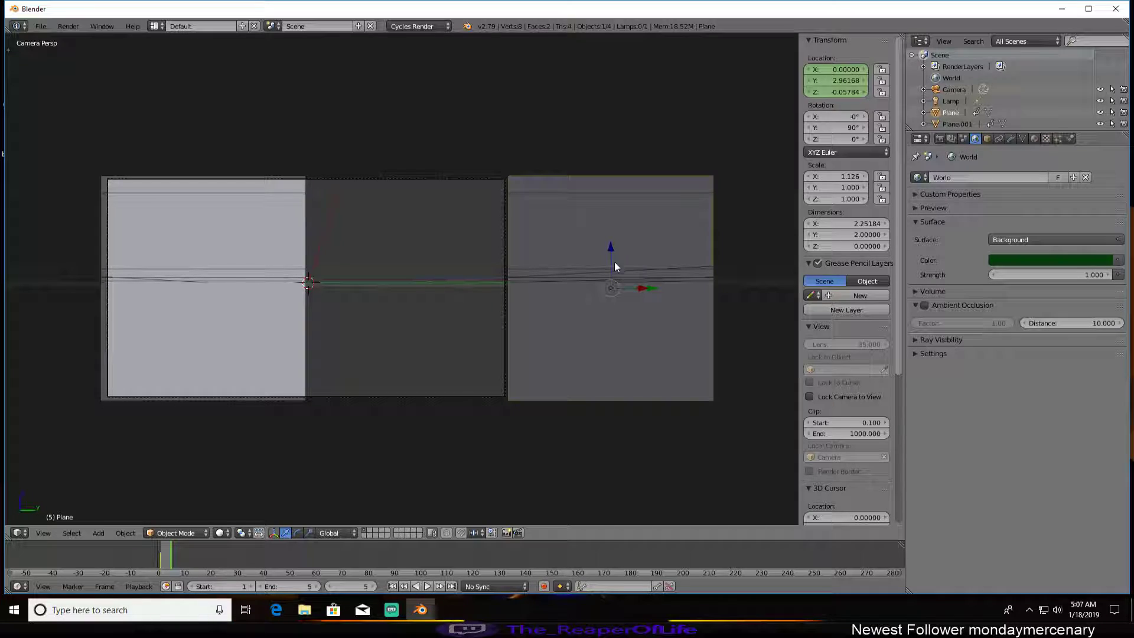
key("i")
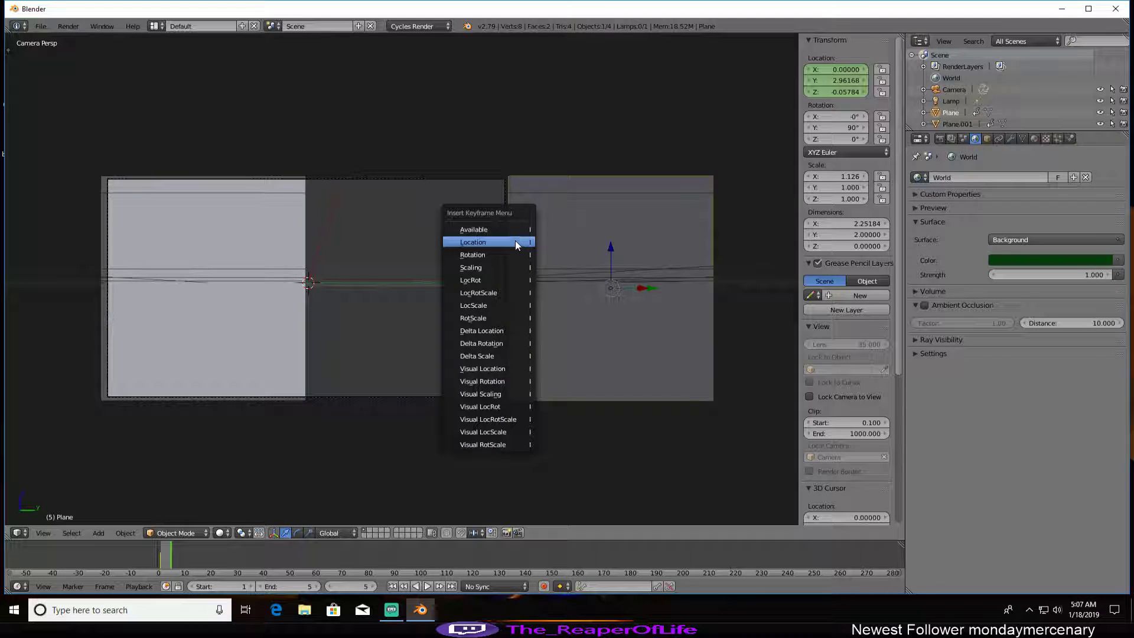
left_click(482, 243)
Move the left plane along Y to about -3.05, outside the camera frame, and insert a Location keyframe at frame 5
middle_click_drag(264, 299, 387, 268, "shift")
right_click(353, 272)
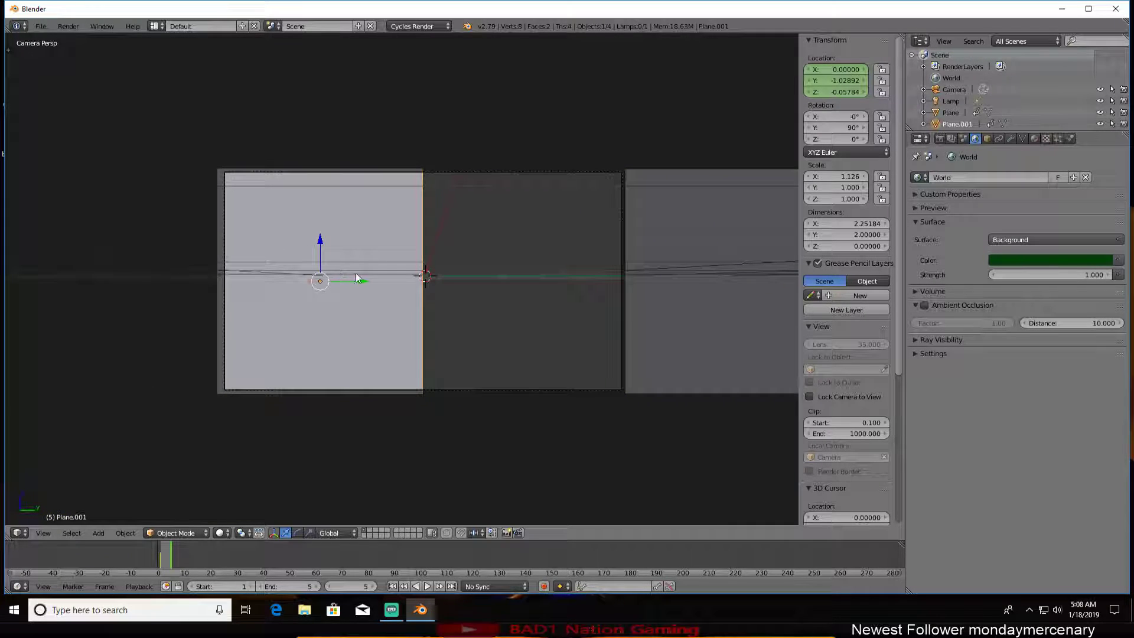
key("g")
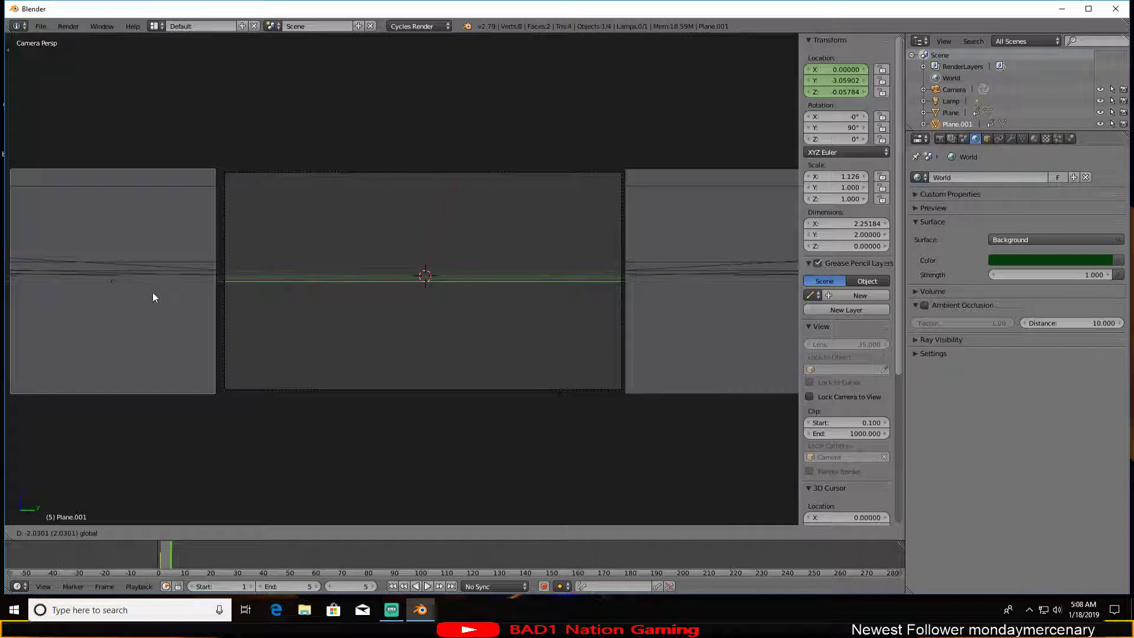
left_click(153, 289)
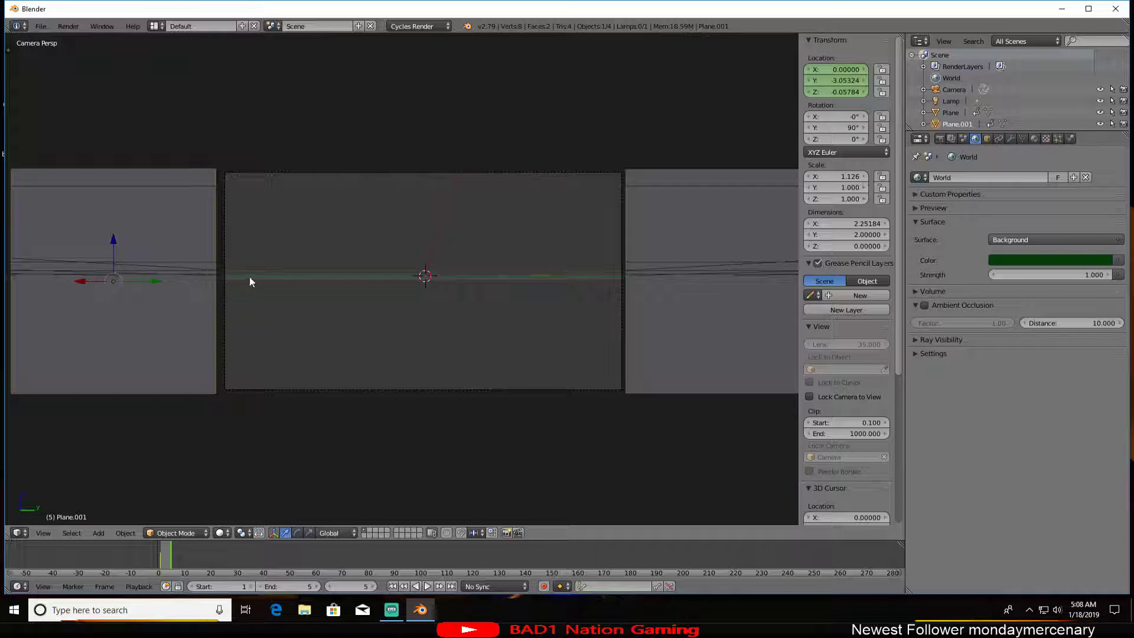
key("i")
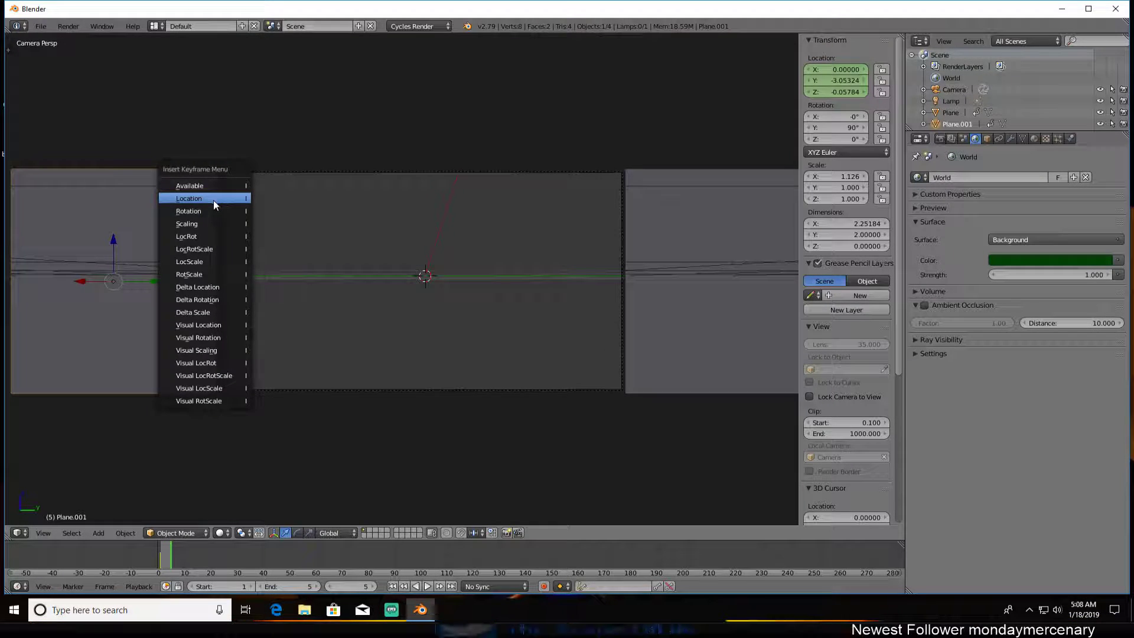
left_click(214, 201)
Play the door-opening animation through the camera, first in solid and then in rendered shading
middle_click_drag(192, 280, 360, 278, "shift")
scroll(402, 278, "down", 1)
middle_click_drag(457, 277, 372, 280, "shift")
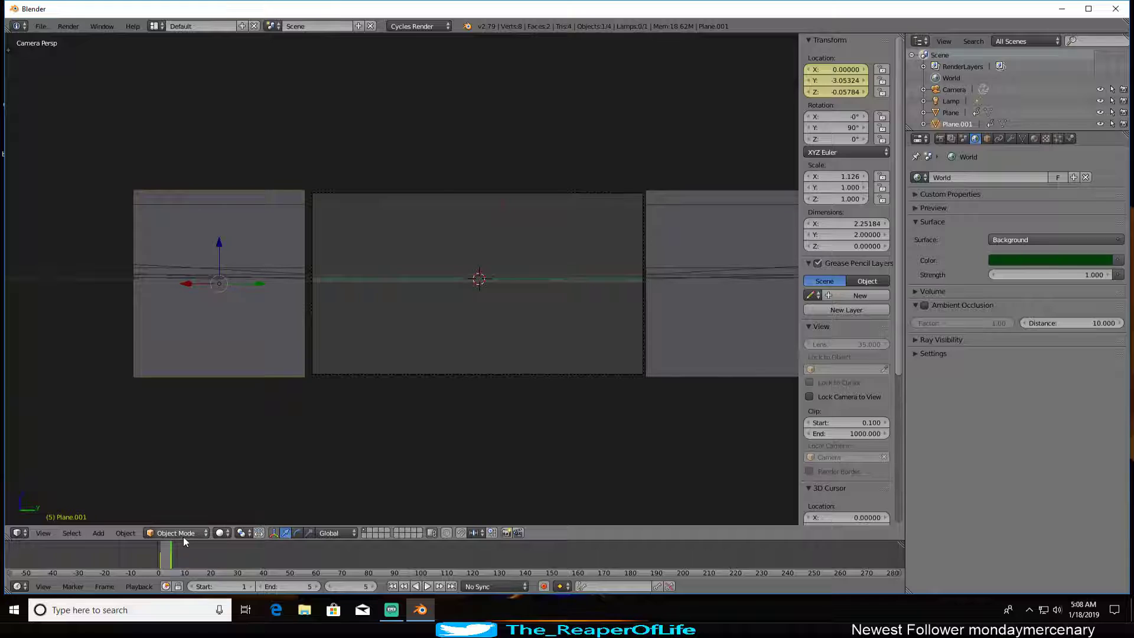
key("alt+a")
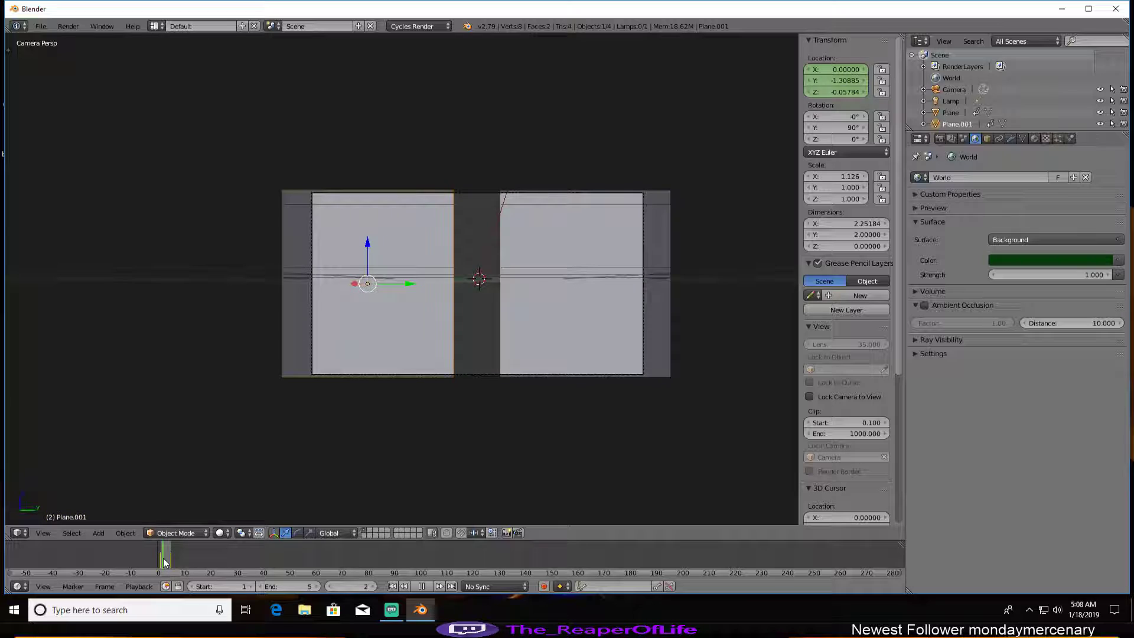
key("alt+a")
key("shift+z")
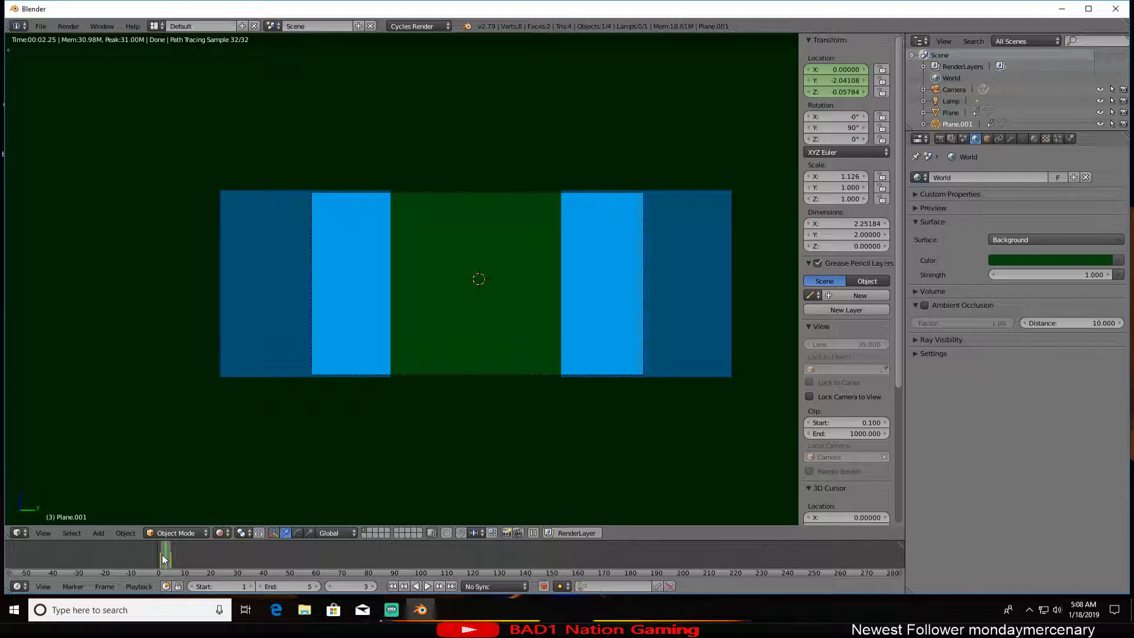
key("alt+a")
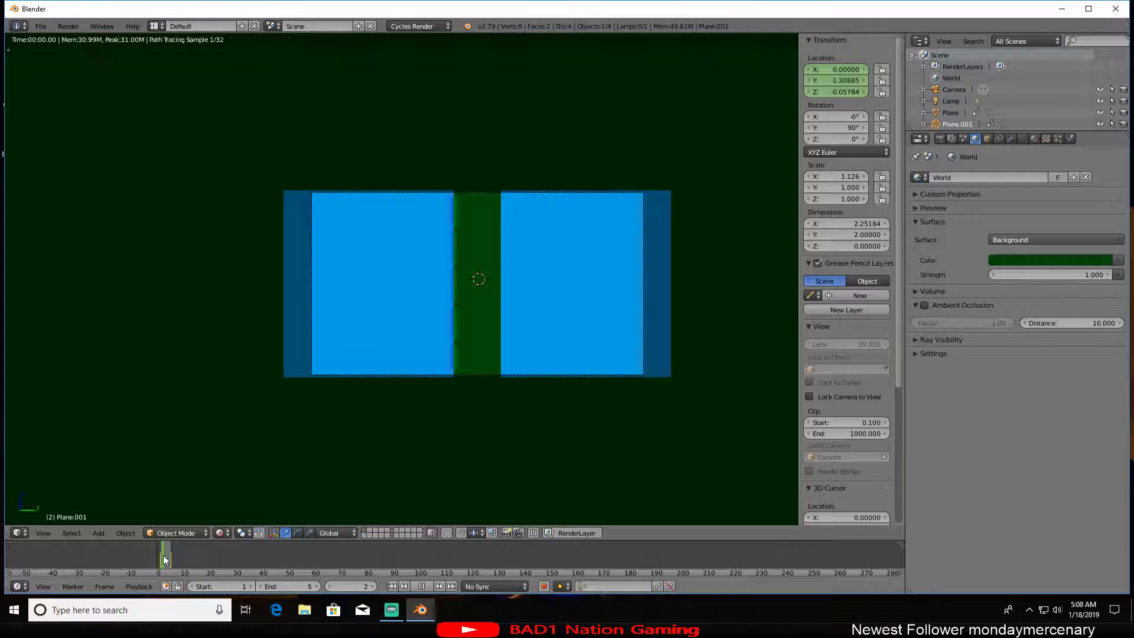
key("alt+a")
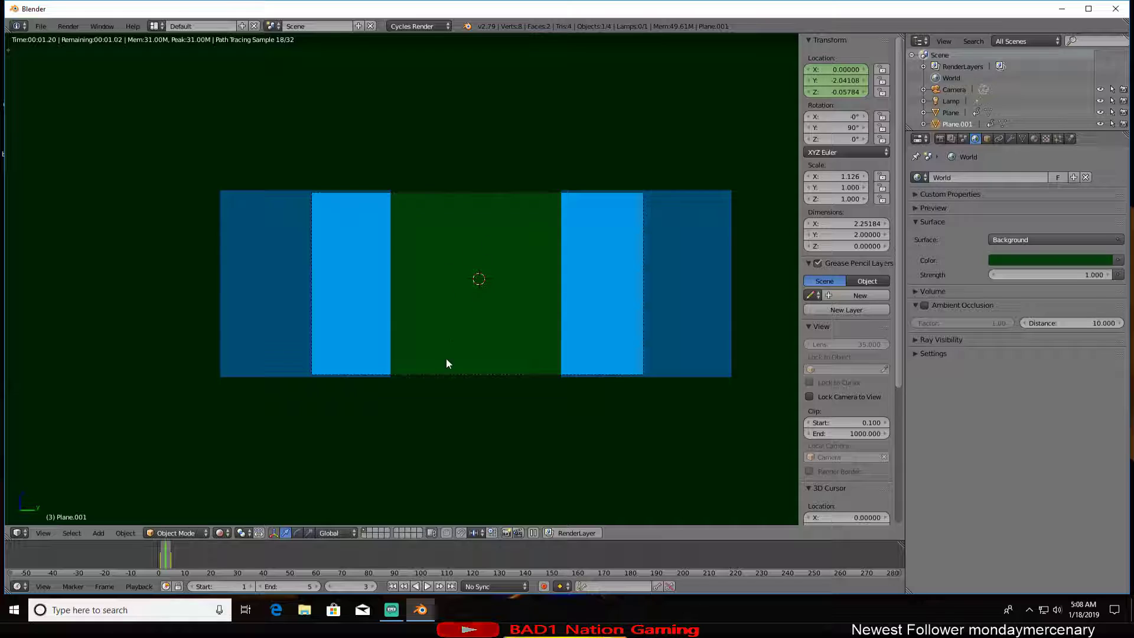
Return to solid shading and play back the door movement from an angled view outside the camera
key("shift+z")
middle_click_drag(519, 235, 496, 252)
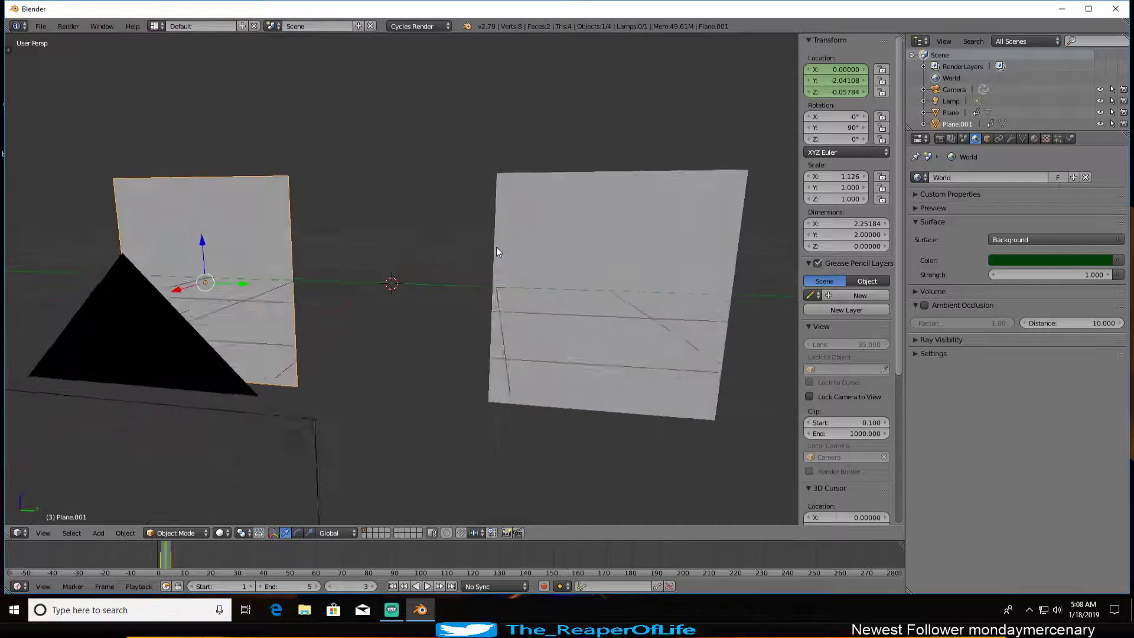
scroll(496, 252, "down", 5)
middle_click_drag(206, 407, 156, 556)
key("alt+a")
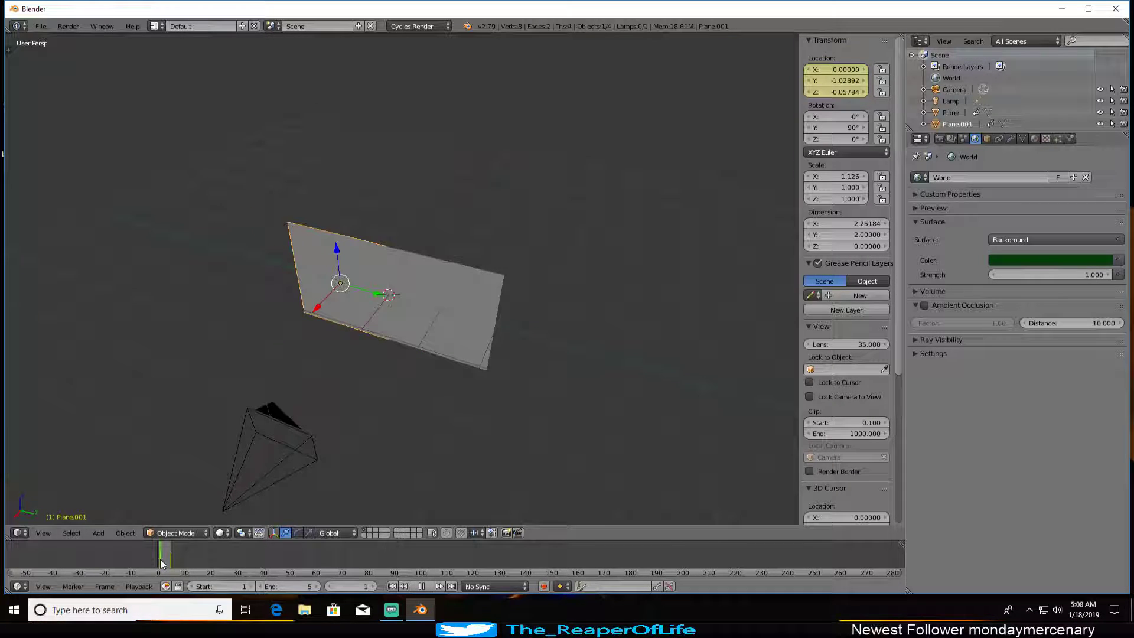
key("Escape")
scroll(396, 332, "down", 2)
scroll(398, 332, "up", 4)
middle_click_drag(399, 330, 456, 297)
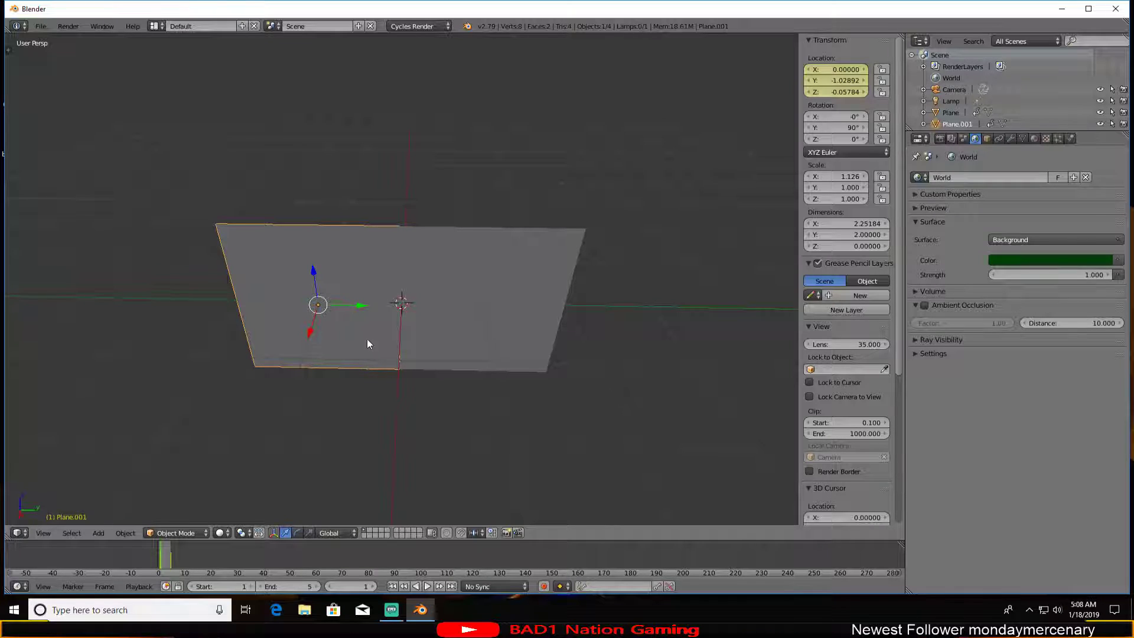
key("alt+a")
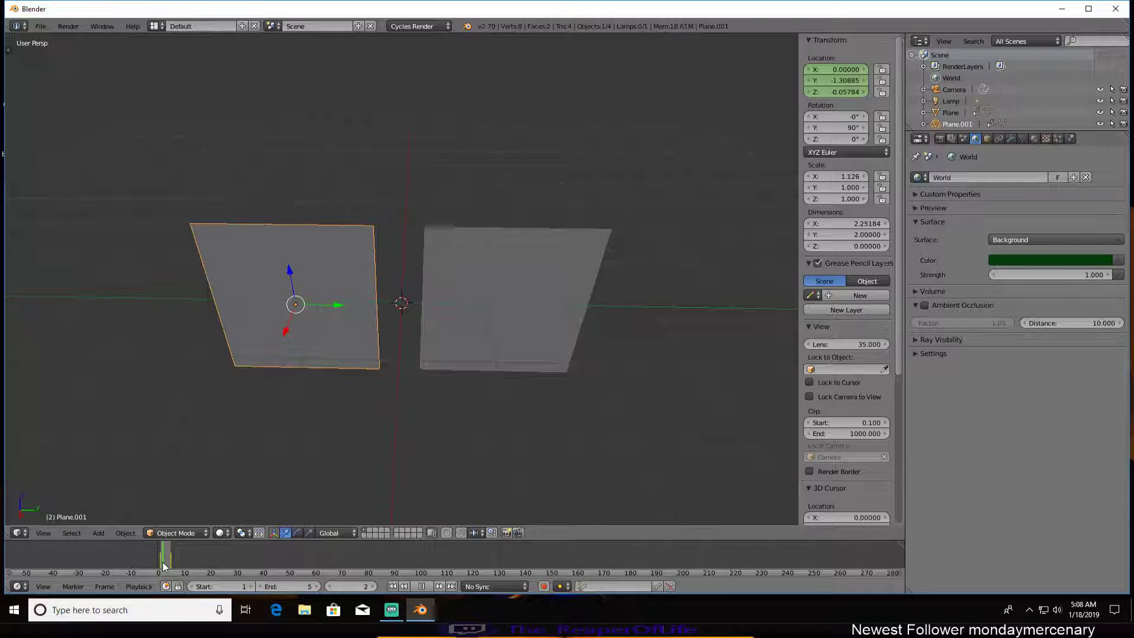
key("alt+a")
scroll(438, 305, "down", 1)
scroll(438, 305, "up", 3)
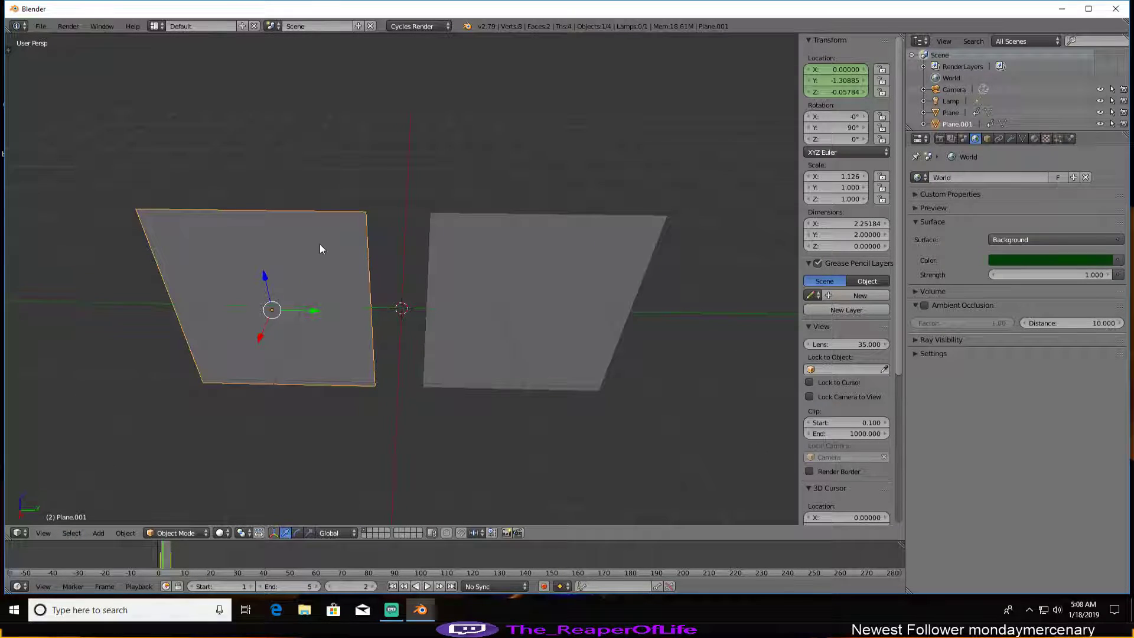
Select both door planes together and display their animation curves in the Graph Editor
right_click(499, 313)
key("a")
scroll(468, 333, "down", 2)
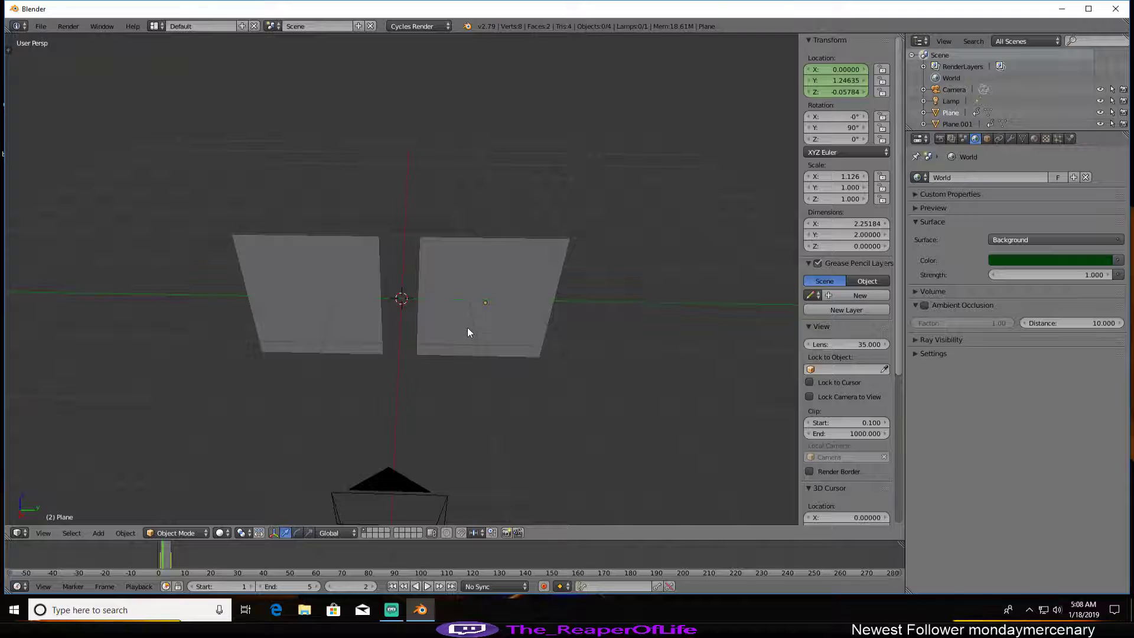
right_click(446, 339)
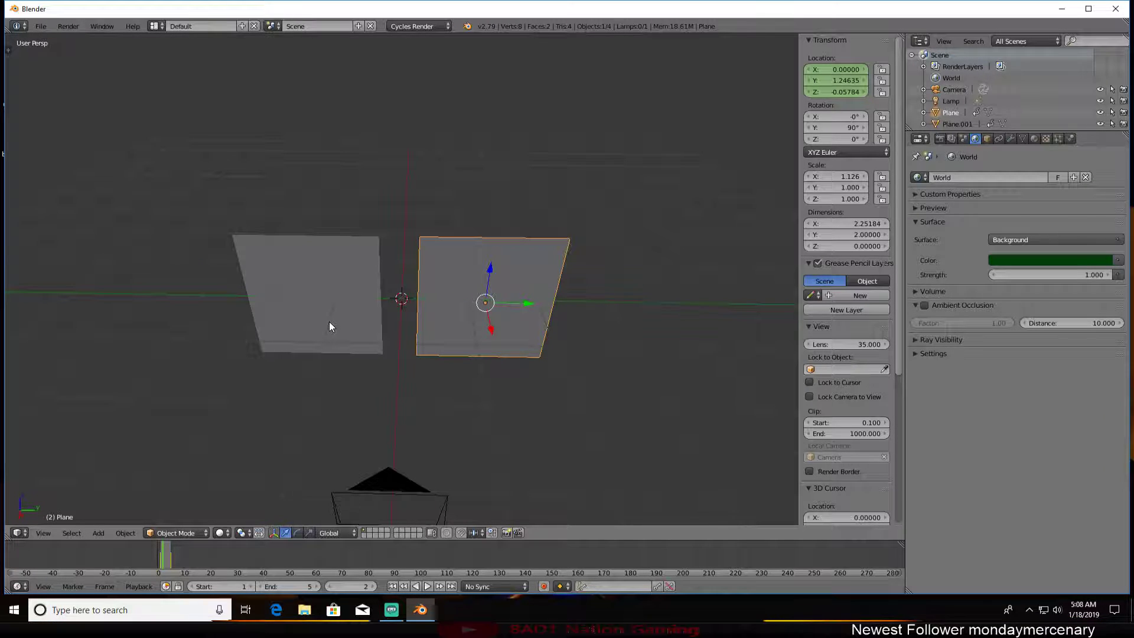
right_click(328, 324)
right_click(473, 324)
right_click(338, 302)
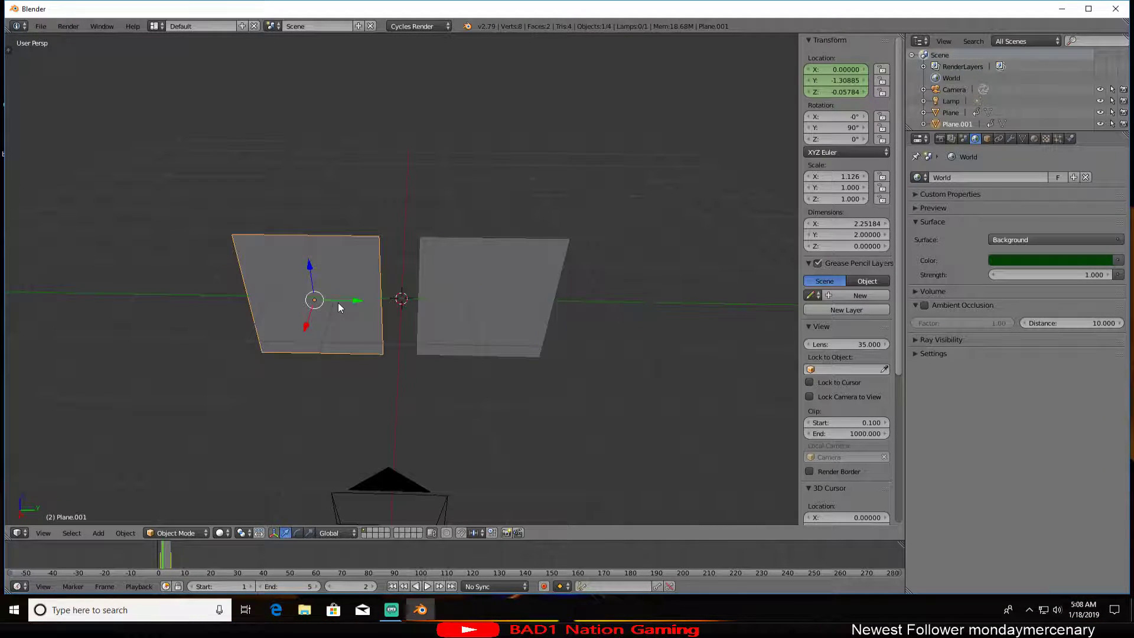
right_click(476, 327)
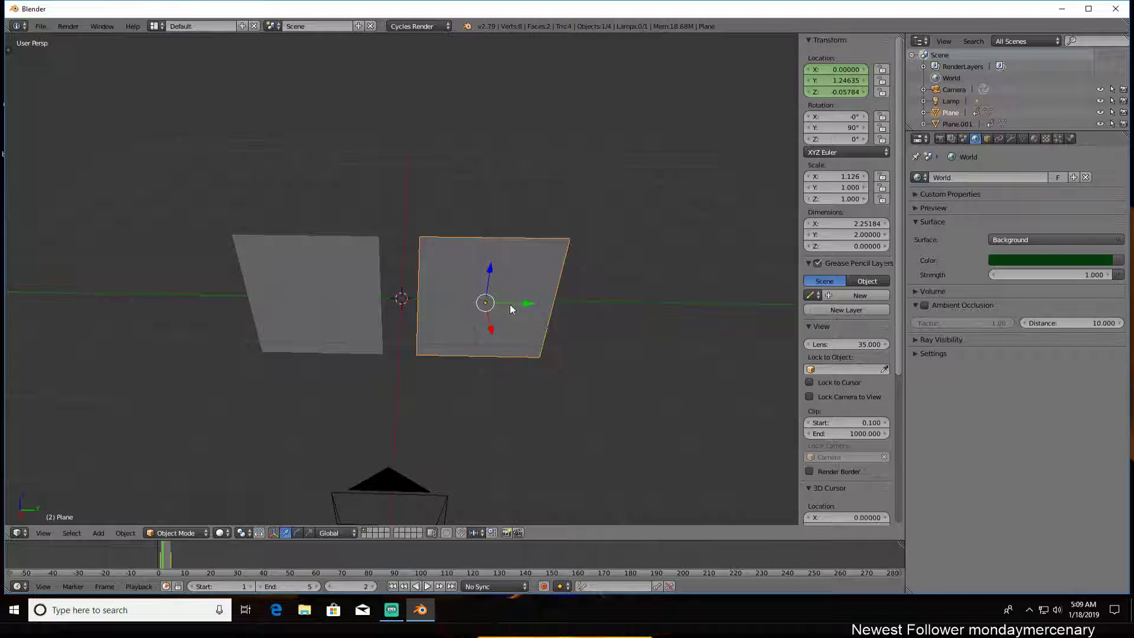
right_click(329, 302, "shift")
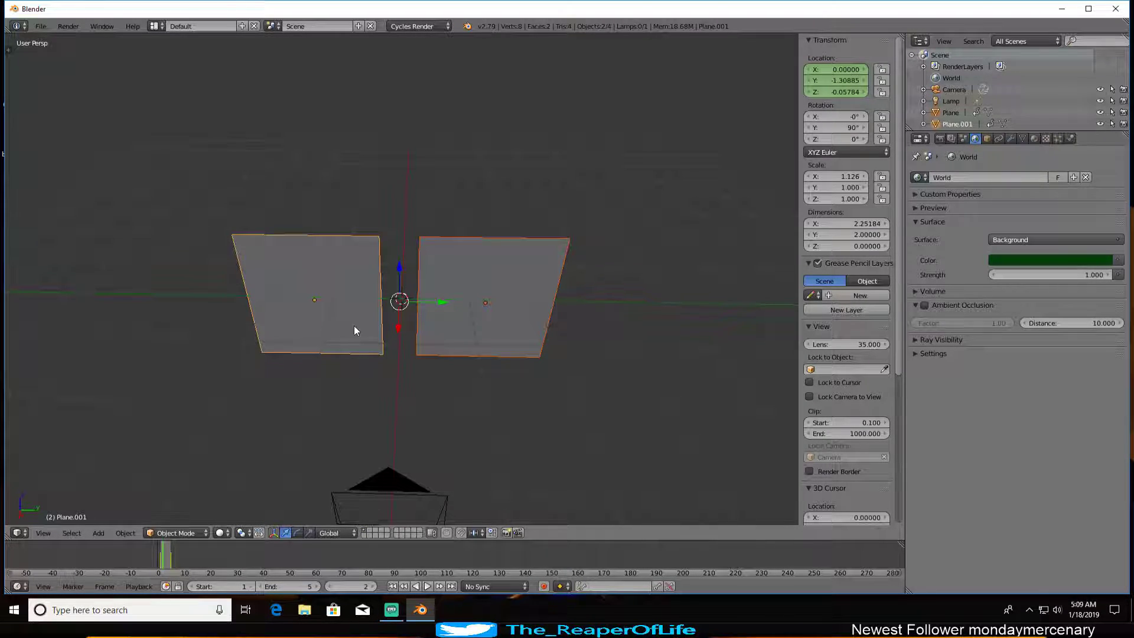
left_click(17, 533)
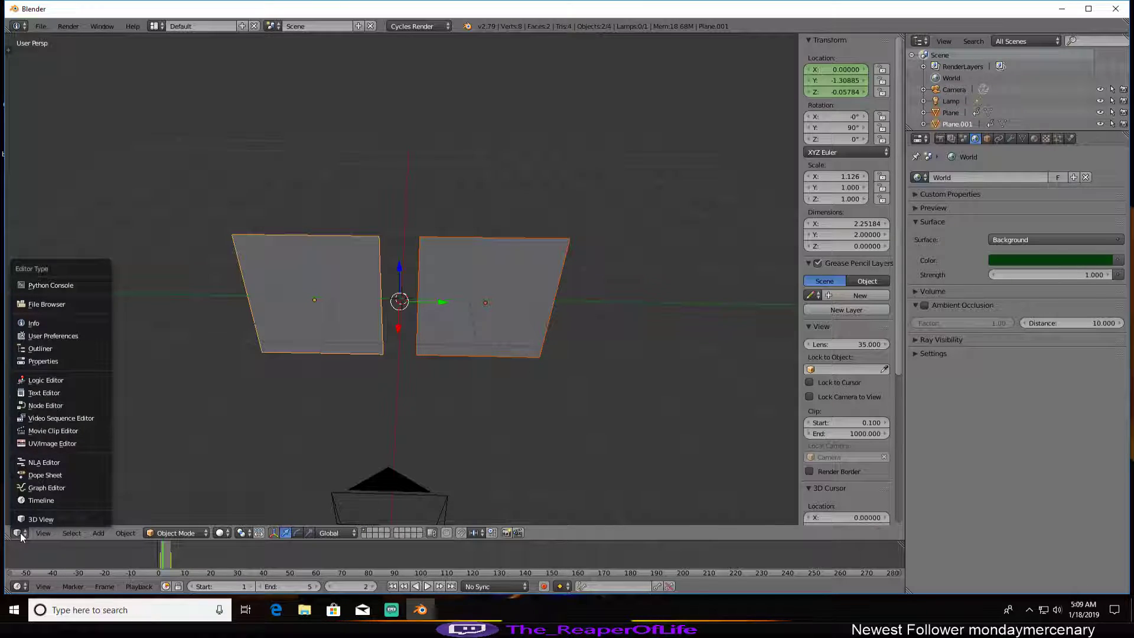
left_click(42, 487)
Select all keyframes of both planes' location curves and set their handle type to Vector
scroll(502, 264, "down", 3)
scroll(593, 270, "down", 5)
middle_click_drag(568, 301, 563, 331)
scroll(561, 335, "up", 1)
key("a")
middle_click_drag(608, 362, 447, 343)
scroll(370, 255, "down", 1)
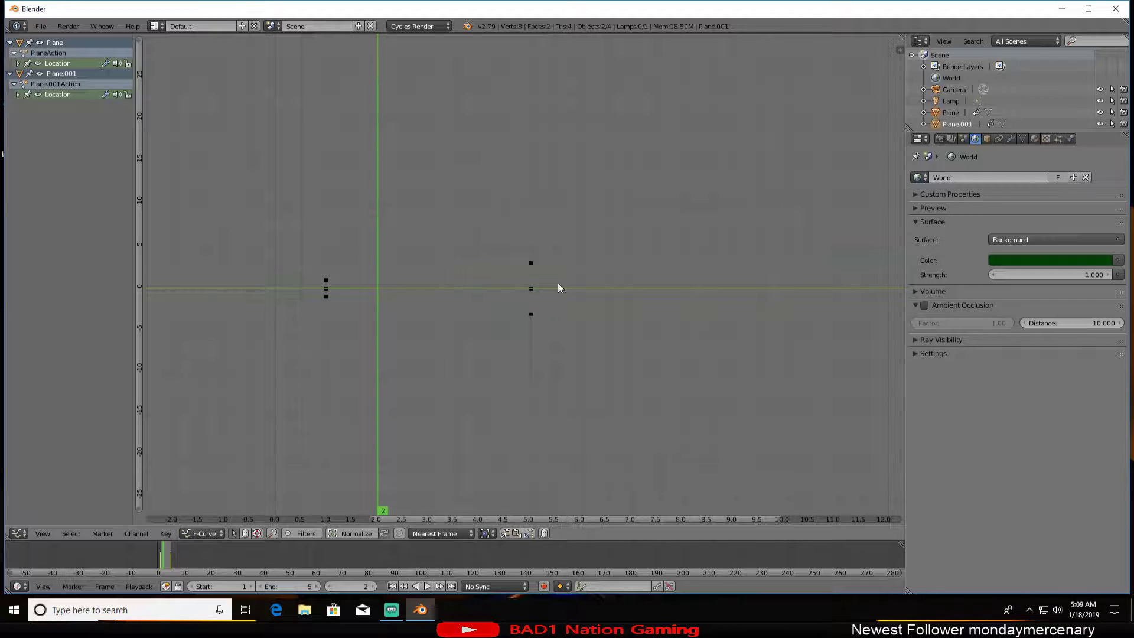
middle_click_drag(371, 299, 435, 321)
scroll(425, 325, "up", 1)
key("a")
scroll(440, 318, "down", 2)
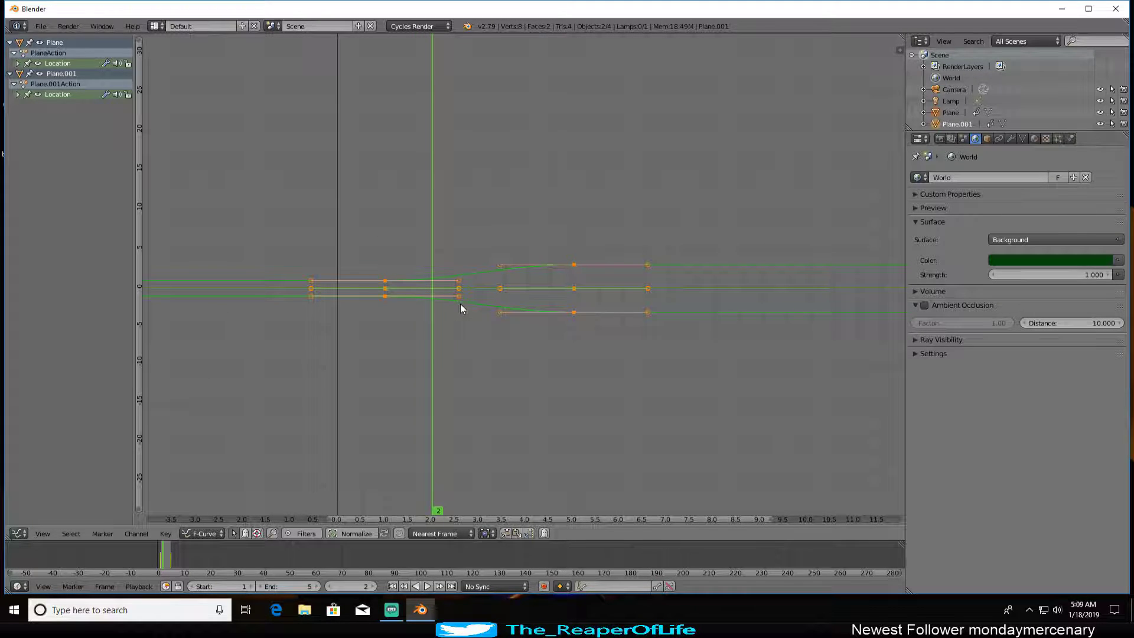
key("v")
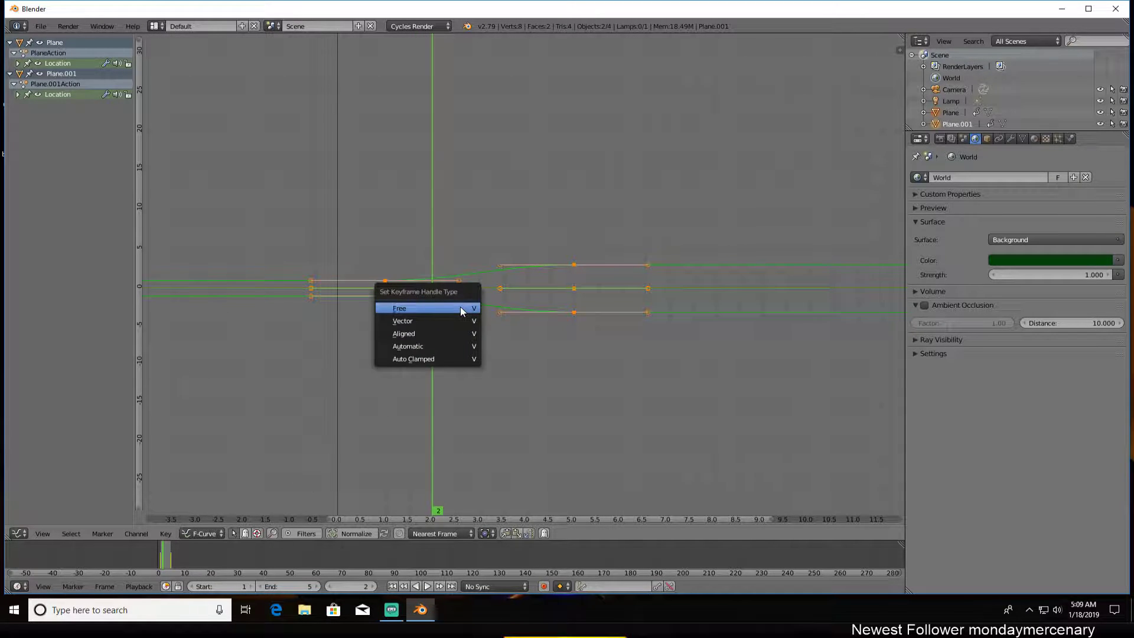
left_click(427, 323)
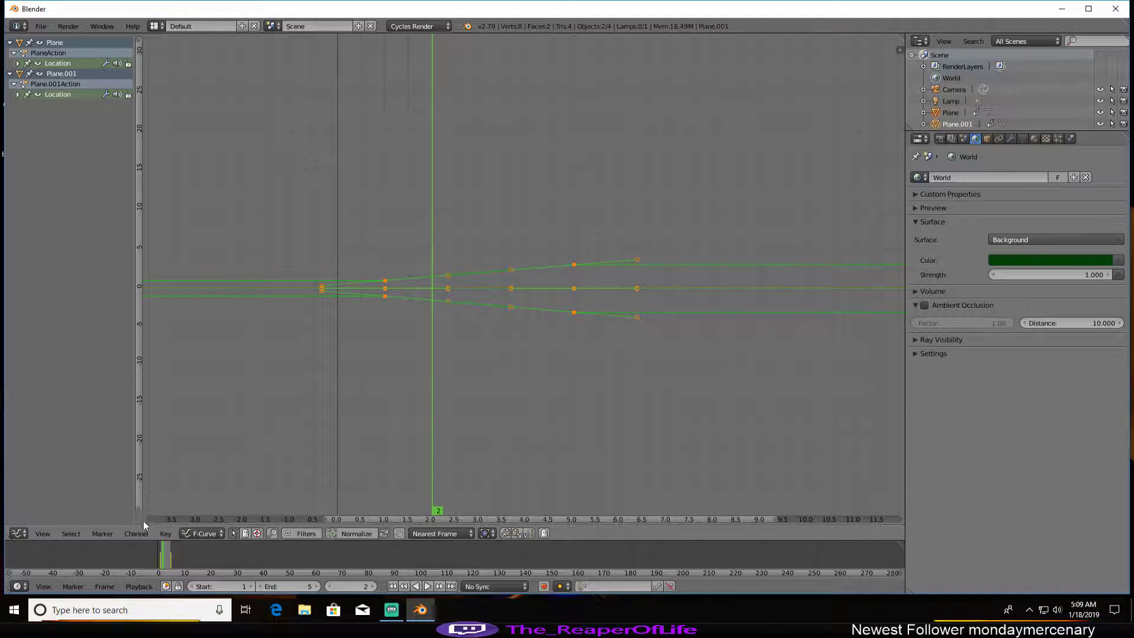
Switch back to the 3D View and scrub the timeline to frame 4 to check the doors' movement
left_click(20, 534)
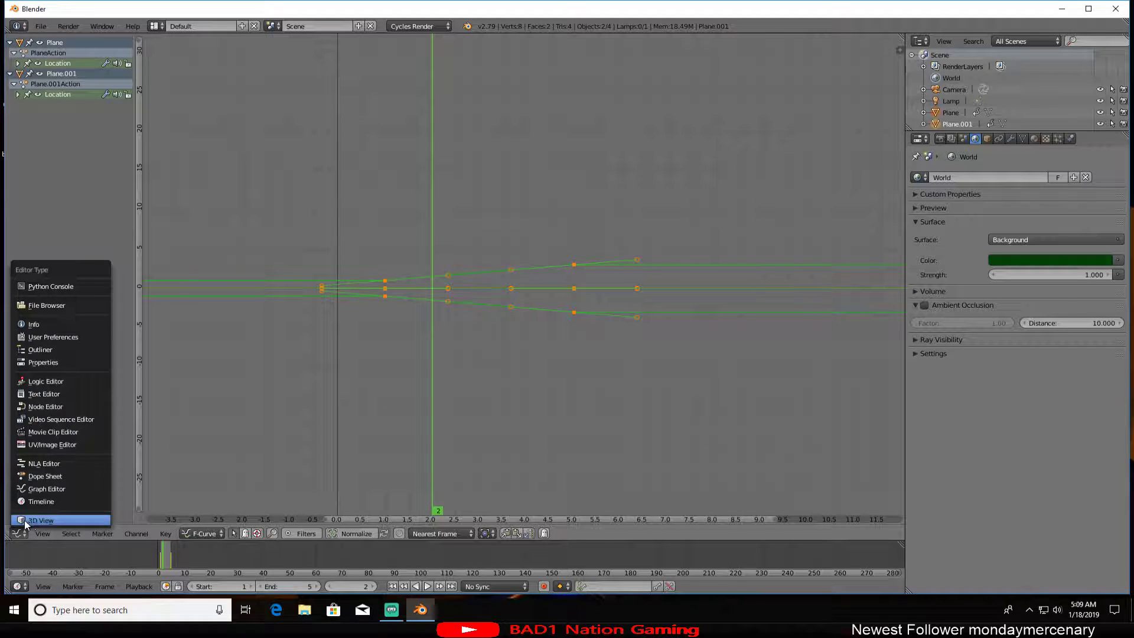
left_click(22, 522)
scroll(490, 338, "down", 1)
scroll(489, 338, "up", 2)
middle_click_drag(488, 337, 458, 323)
scroll(458, 323, "down", 2)
left_click_drag(160, 558, 170, 560)
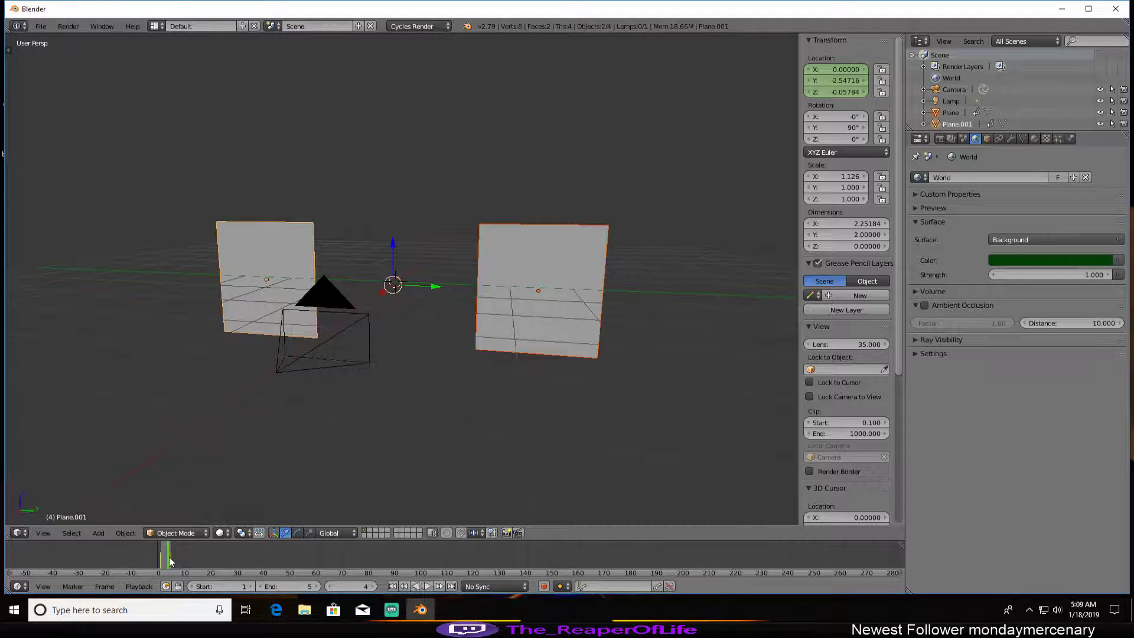
scroll(625, 351, "down", 3)
scroll(624, 351, "up", 3)
mouse_move(581, 349)
middle_mouse_down()
mouse_move(550, 370)
mouse_move(576, 370)
middle_mouse_up()
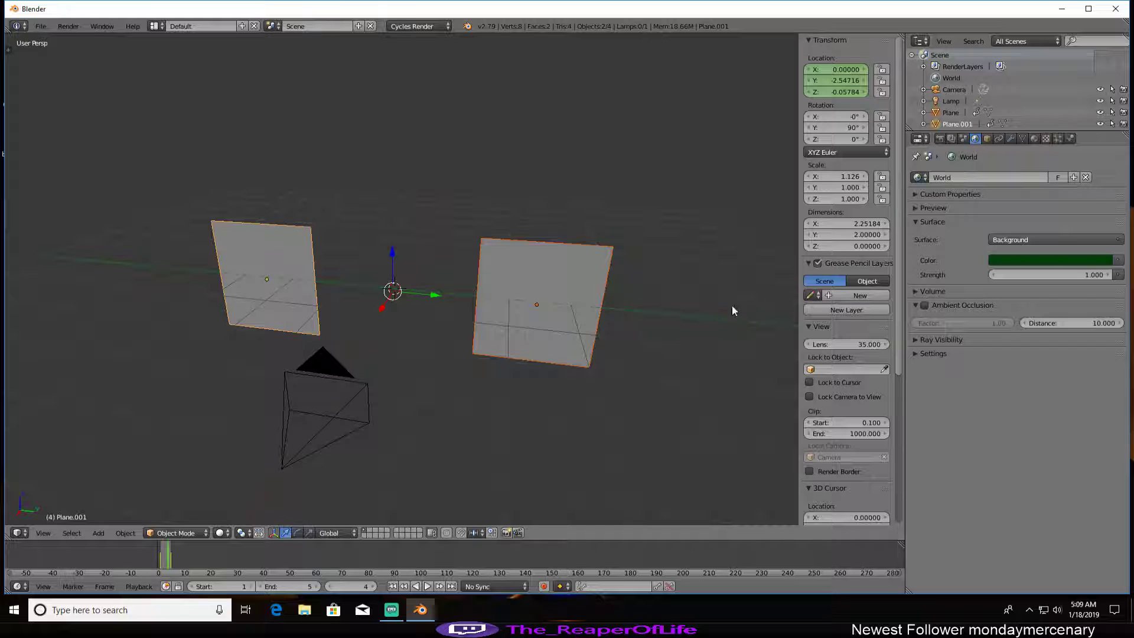
Hide the transform sidebar of the 3D View and widen the Properties editor slightly
key("n")
left_click_drag(906, 361, 864, 360)
middle_click_drag(814, 346, 674, 296)
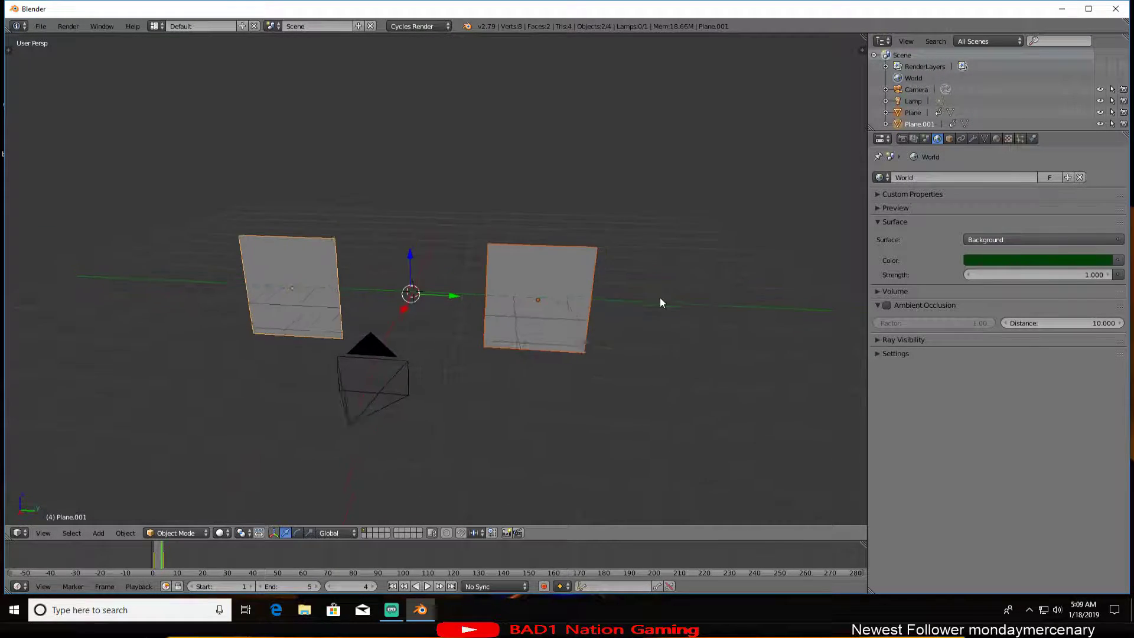
scroll(568, 328, "up", 3)
middle_click_drag(567, 329, 568, 324)
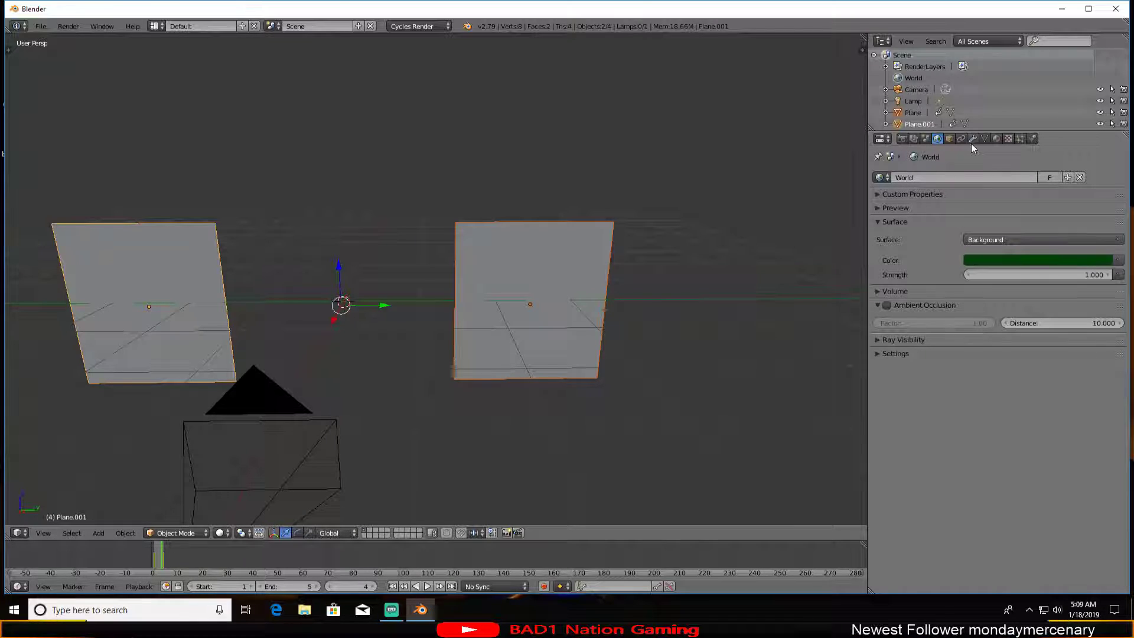
Examine the door material and the scene's render dimensions, PNG output format and Freestyle settings
left_click(997, 138)
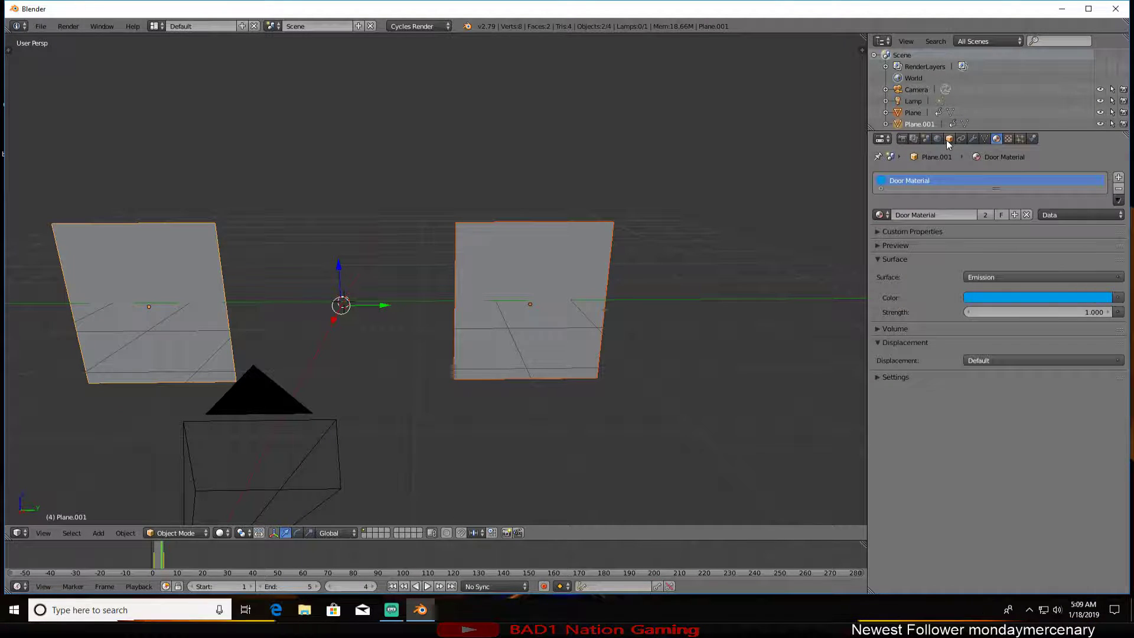
left_click(902, 139)
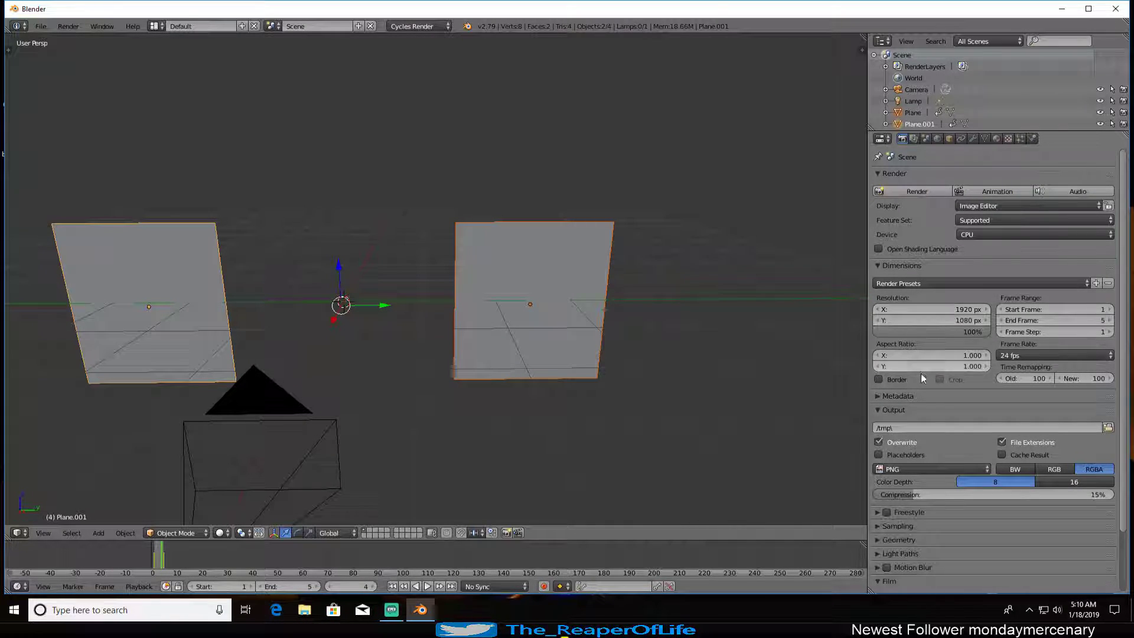
scroll(921, 376, "down", 3)
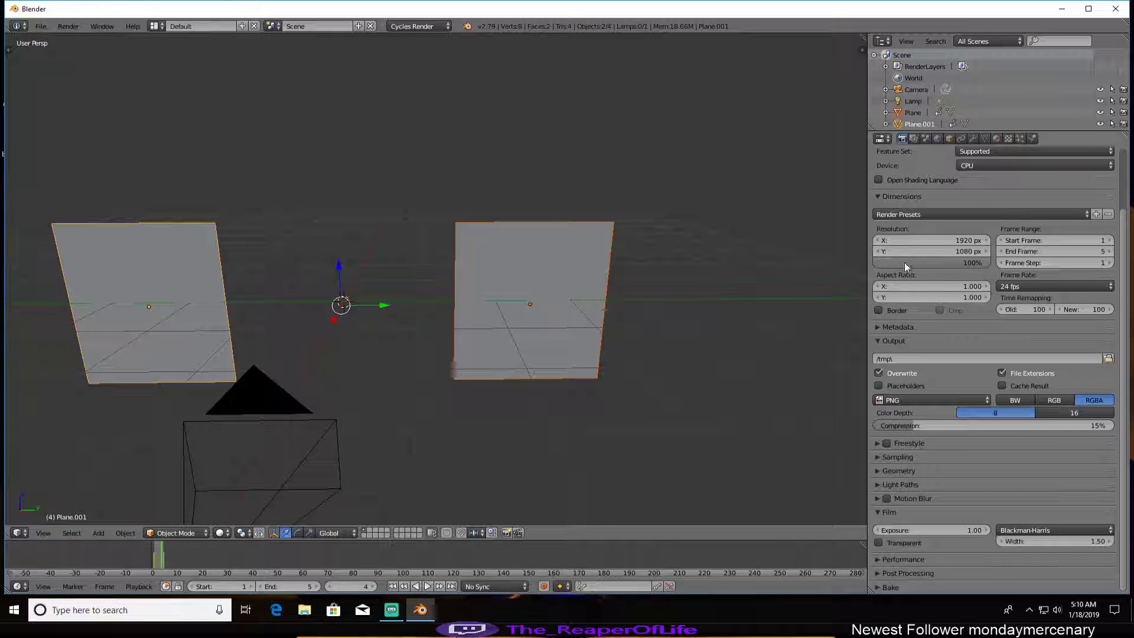
scroll(915, 278, "up", 3)
scroll(967, 331, "down", 3)
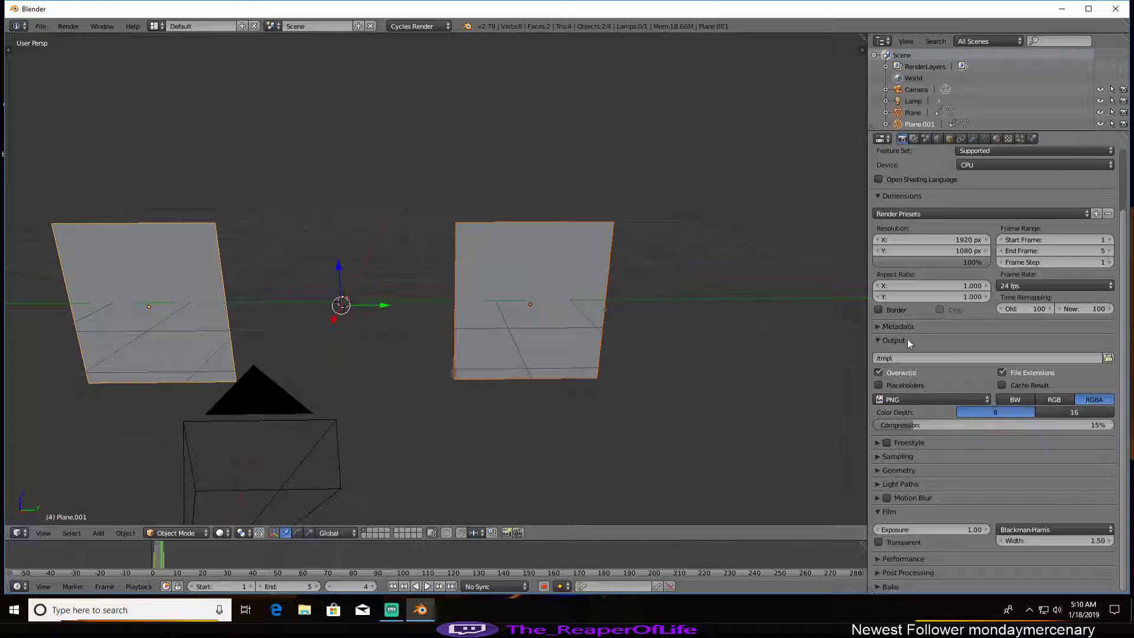
left_click(916, 401)
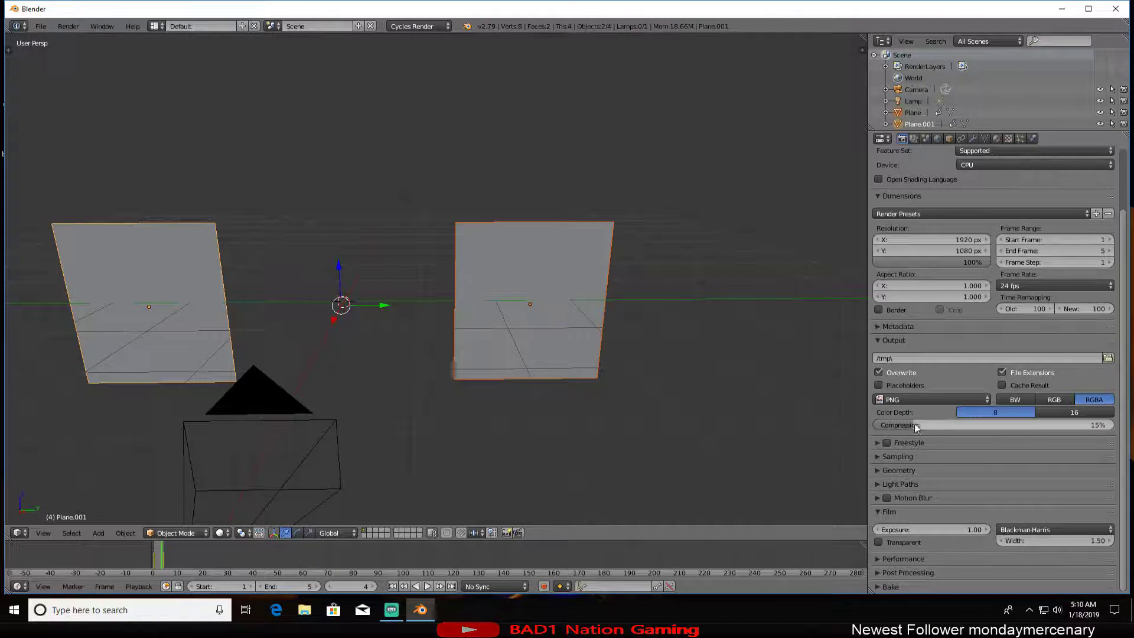
left_click(893, 447)
left_click(881, 444)
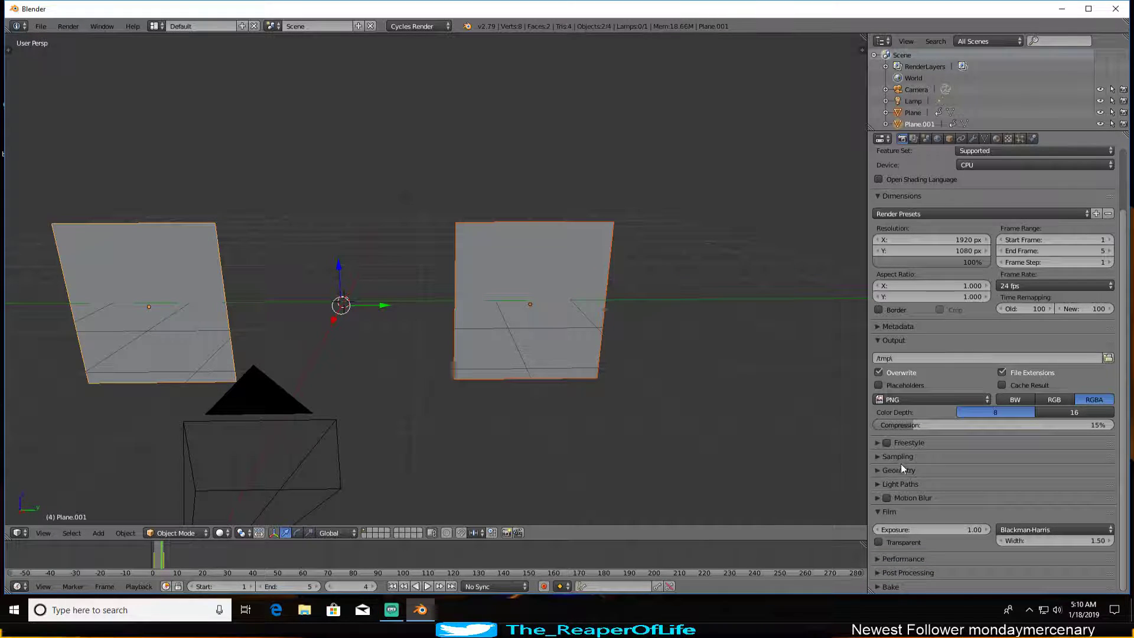
Expand the Sampling settings and review the render and preview sample counts
left_click(898, 457)
scroll(1075, 511, "down", 3)
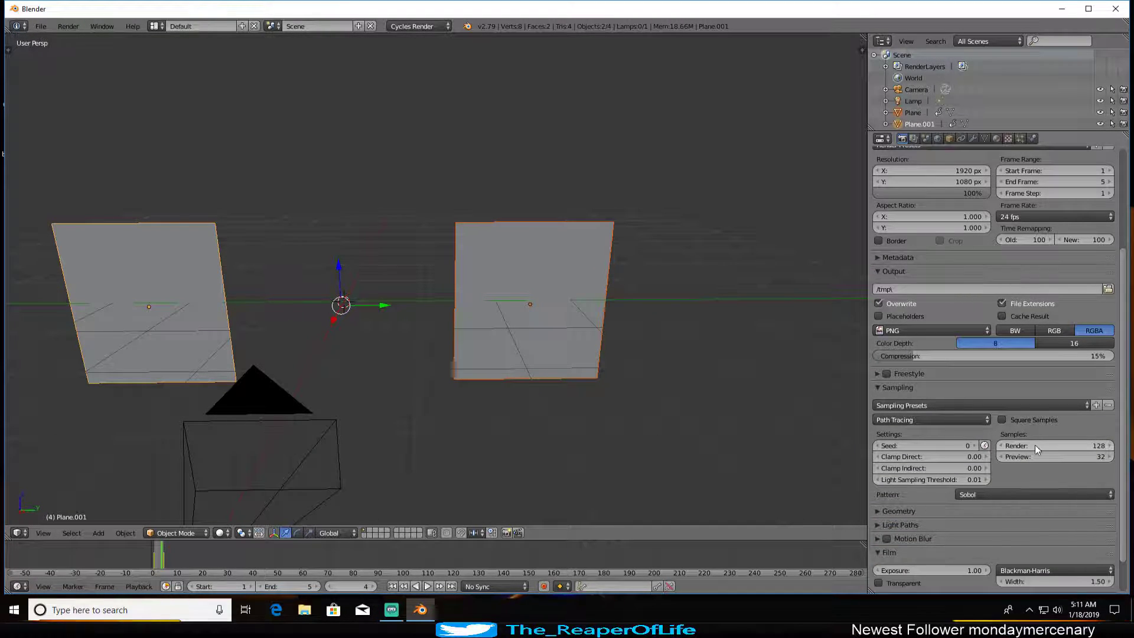
scroll(1044, 452, "down", 1)
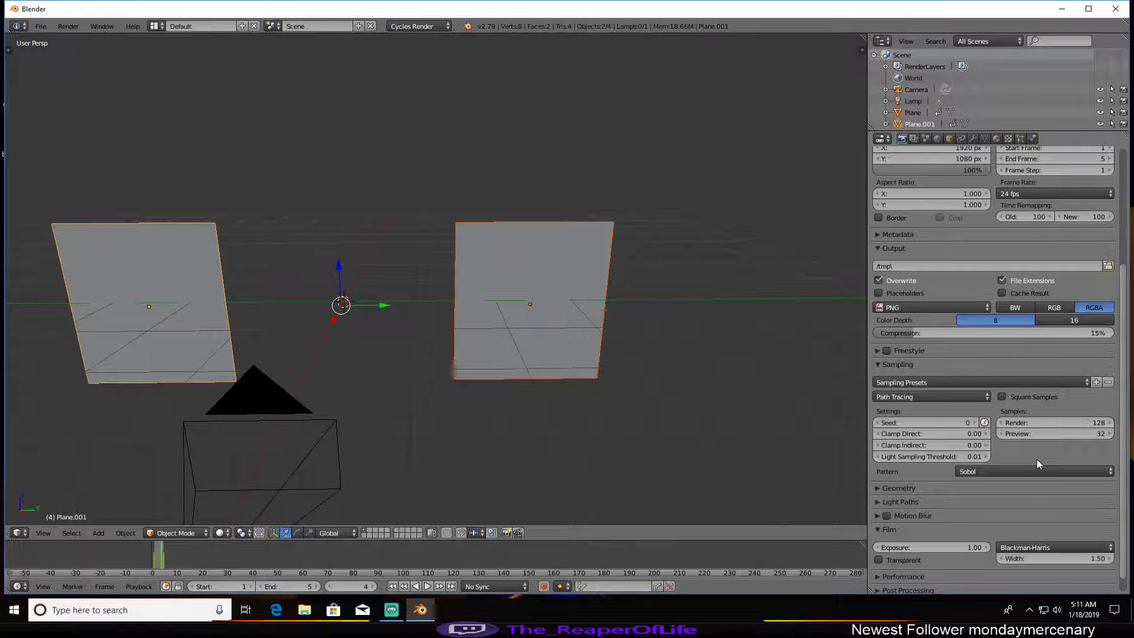
scroll(1007, 495, "down", 1)
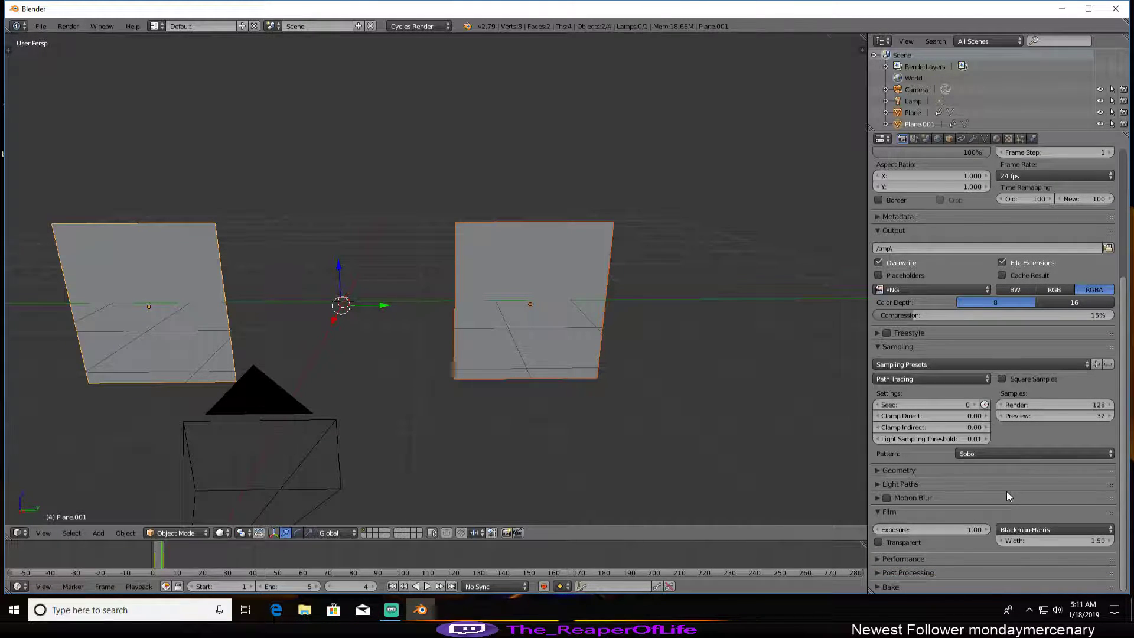
Expand the Performance settings and set the render tile size to 128 in both X and Y
left_click(901, 558)
scroll(909, 553, "down", 5)
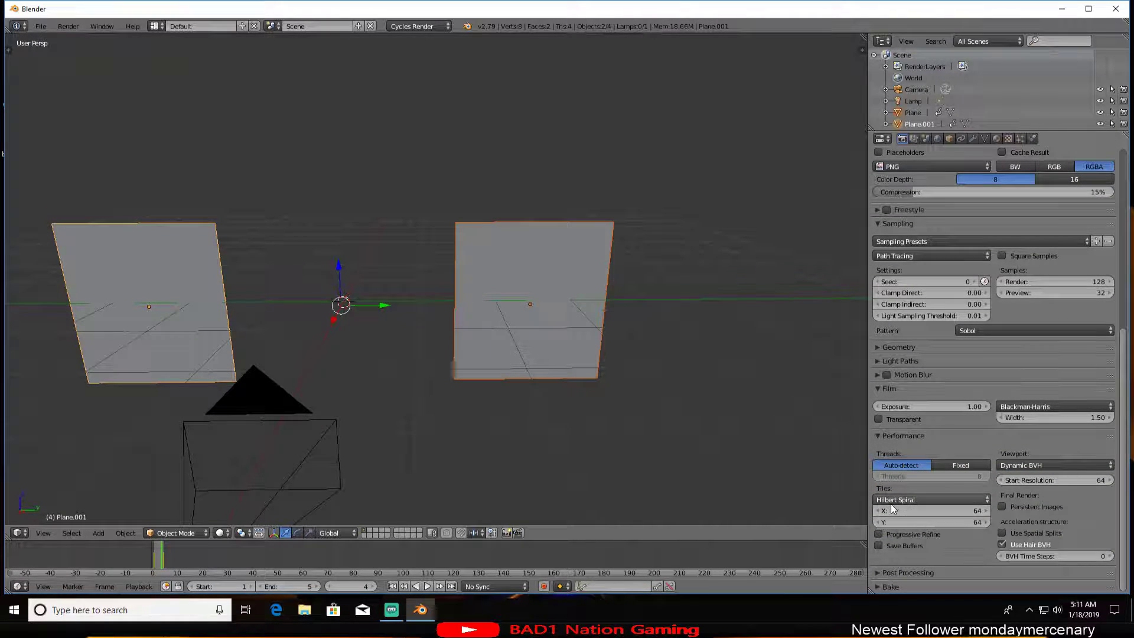
left_click(903, 511)
type("12")
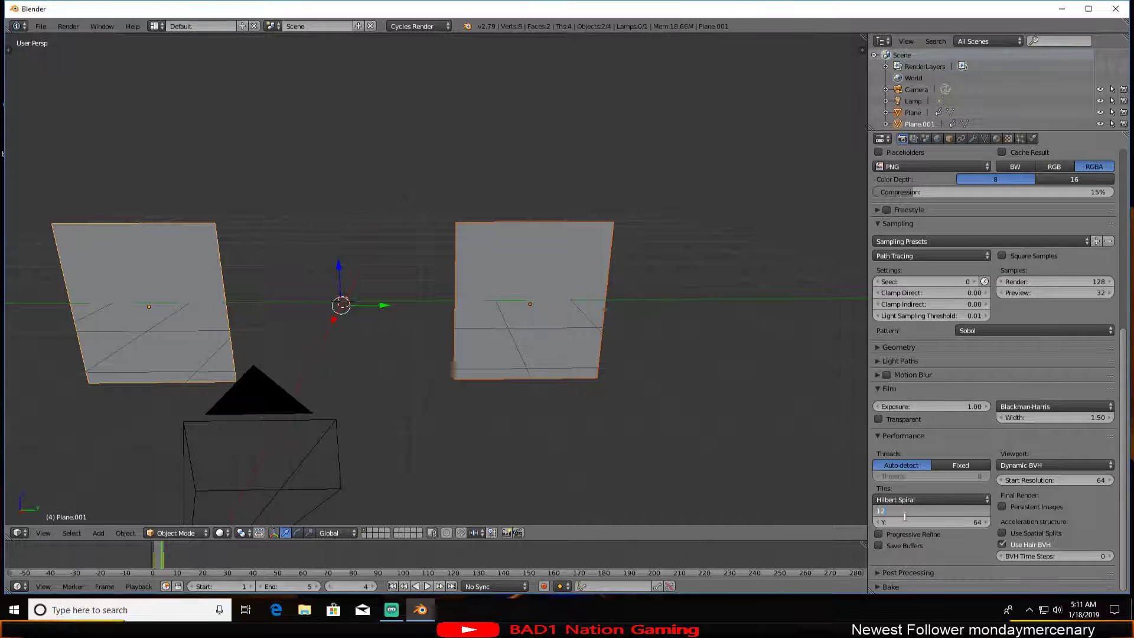
type("8")
key("Return")
left_click(937, 522)
type("12")
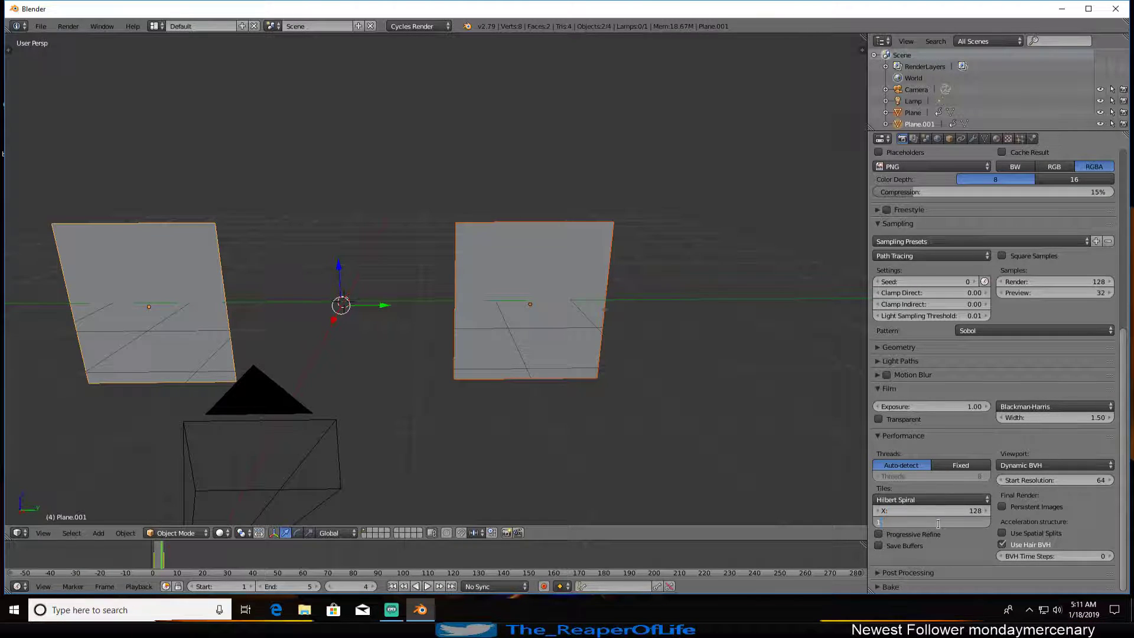
type("8")
key("Return")
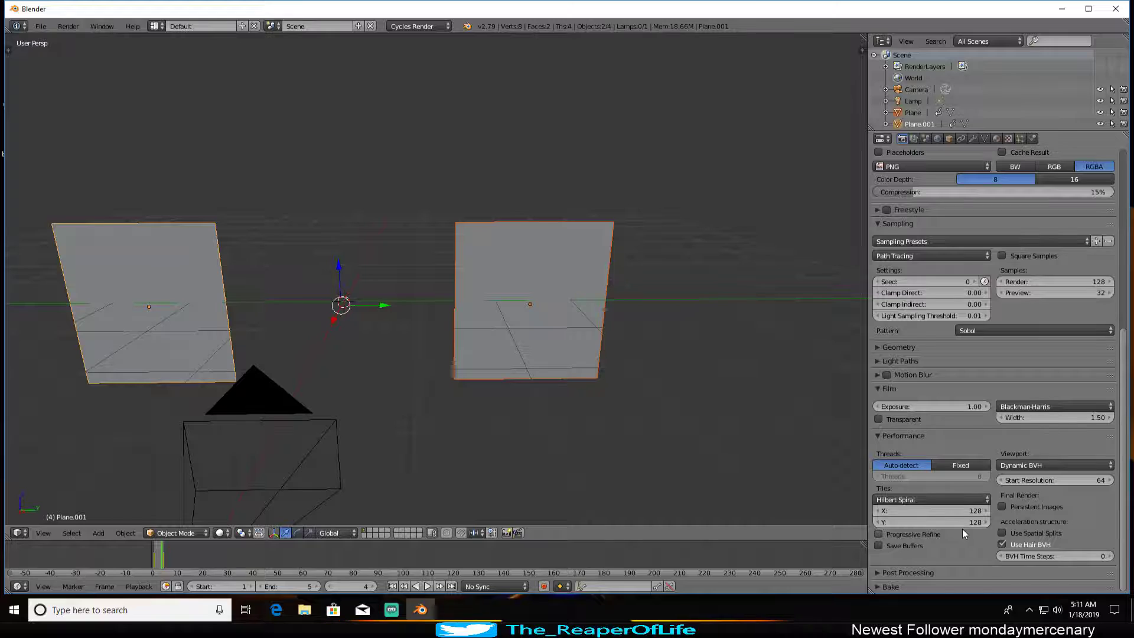
Start a test render of frame 4, stop it and return to the 3D View
scroll(959, 529, "up", 3)
scroll(958, 530, "up", 10)
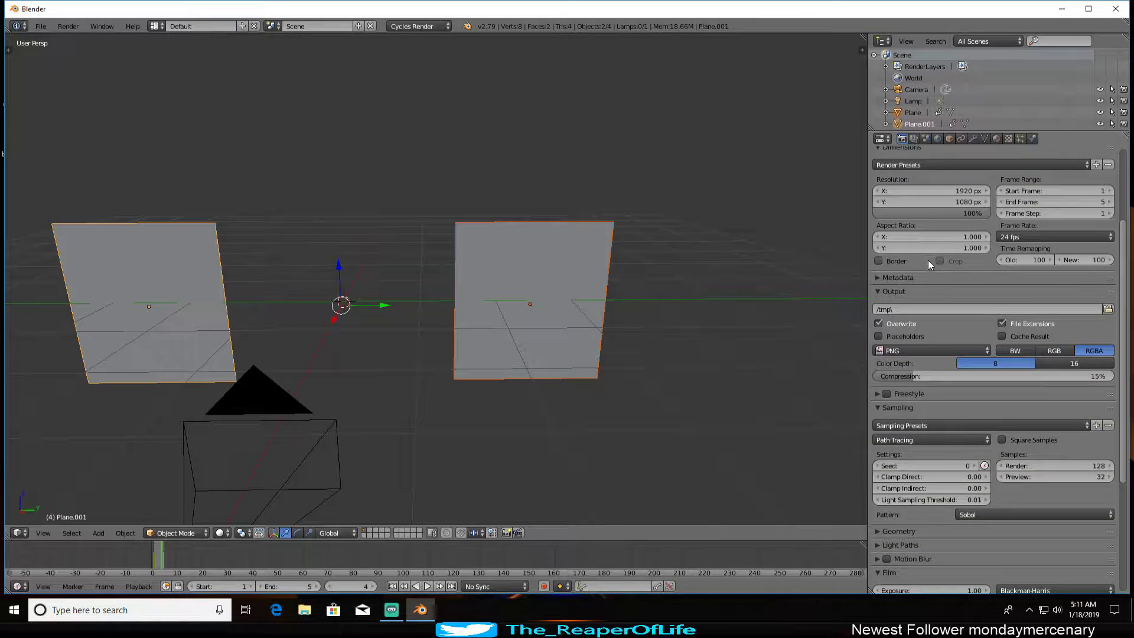
left_click(913, 191)
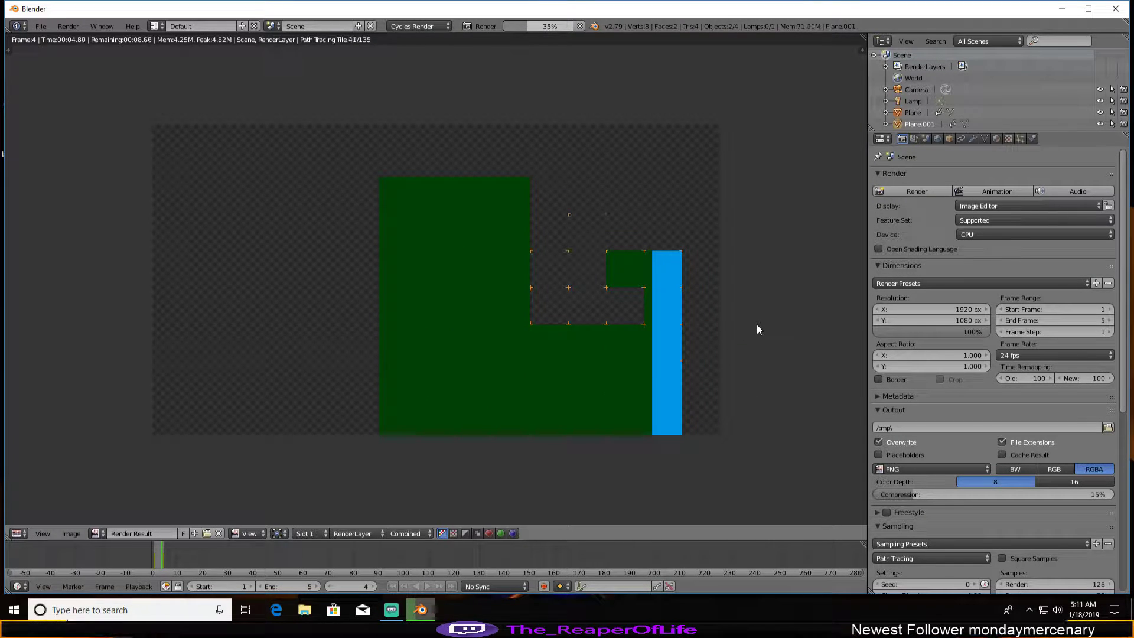
key("Escape")
key("Escape")
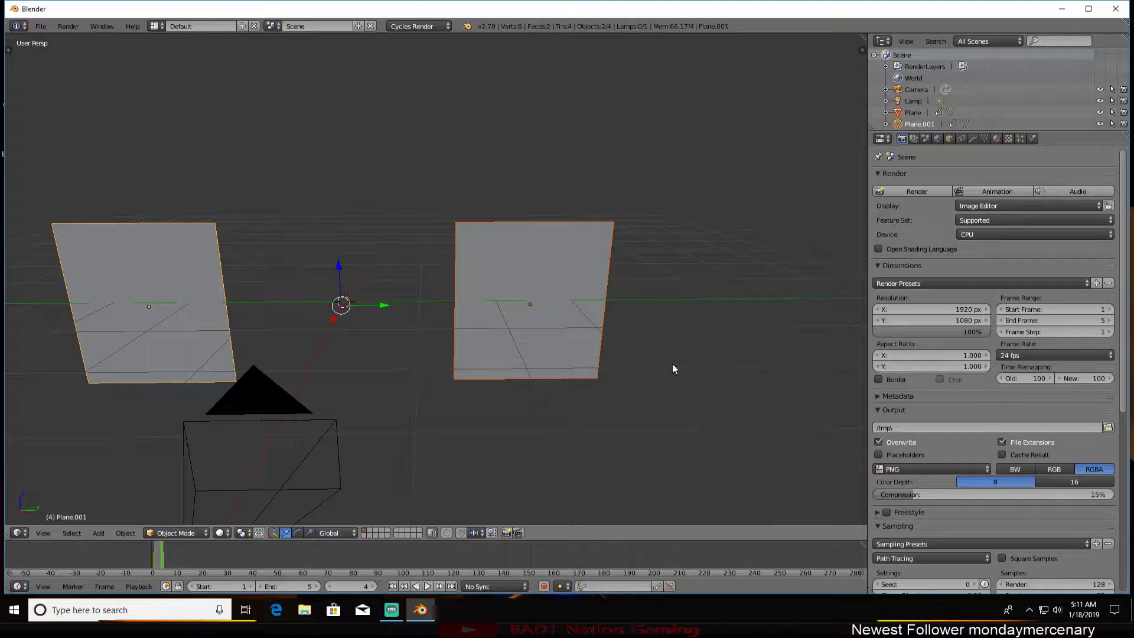
Set the Cycles render samples to 10
scroll(1039, 523, "down", 5)
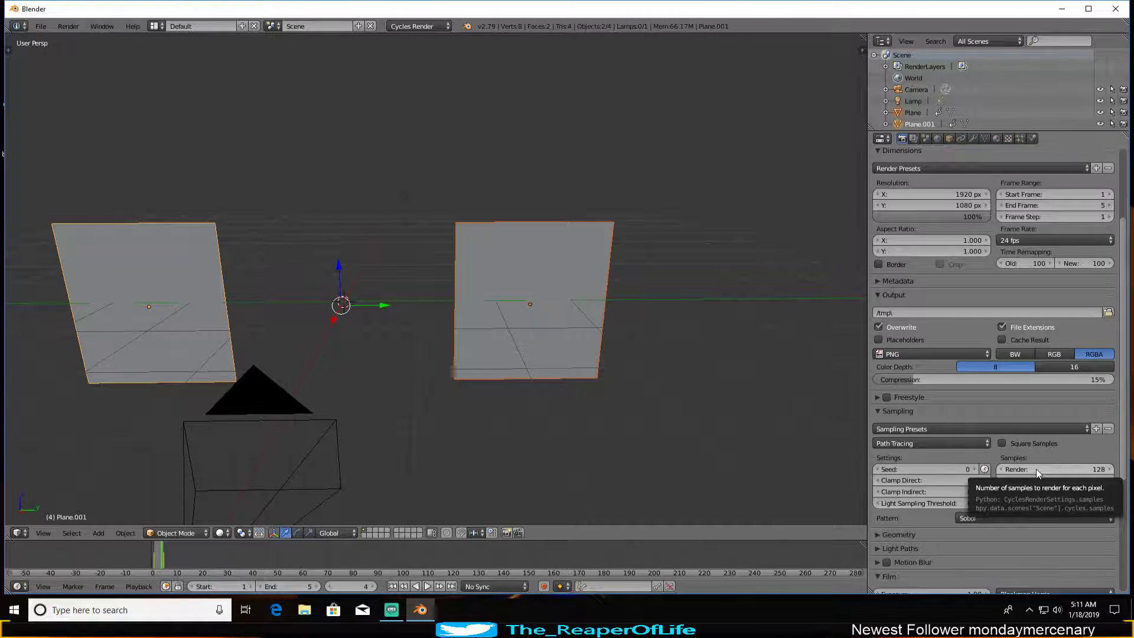
left_click(1036, 468)
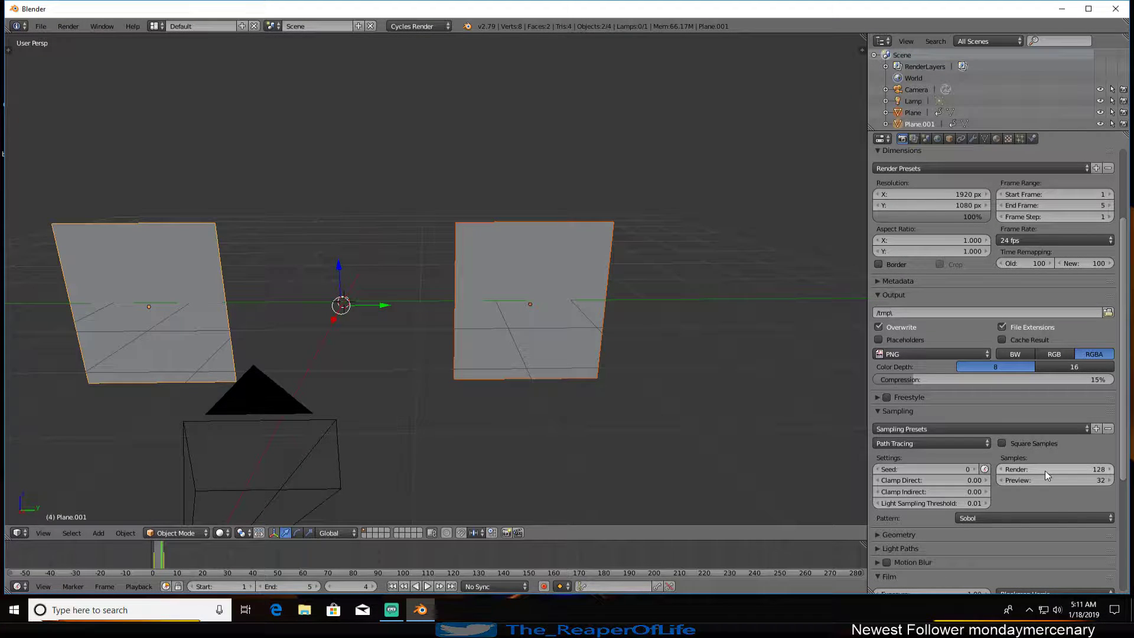
type("10")
key("Return")
Look over the tile size, sampling and output settings with both doors and the camera fully in view
scroll(1040, 498, "down", 8)
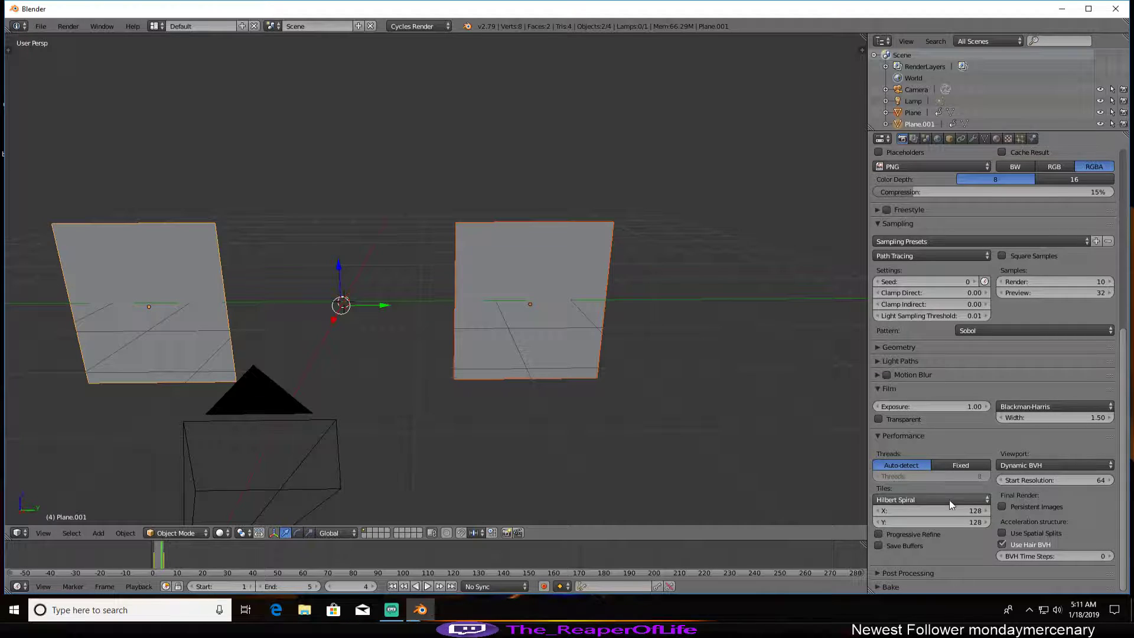
scroll(530, 329, "down", 2)
middle_click_drag(457, 294, 494, 305, "shift")
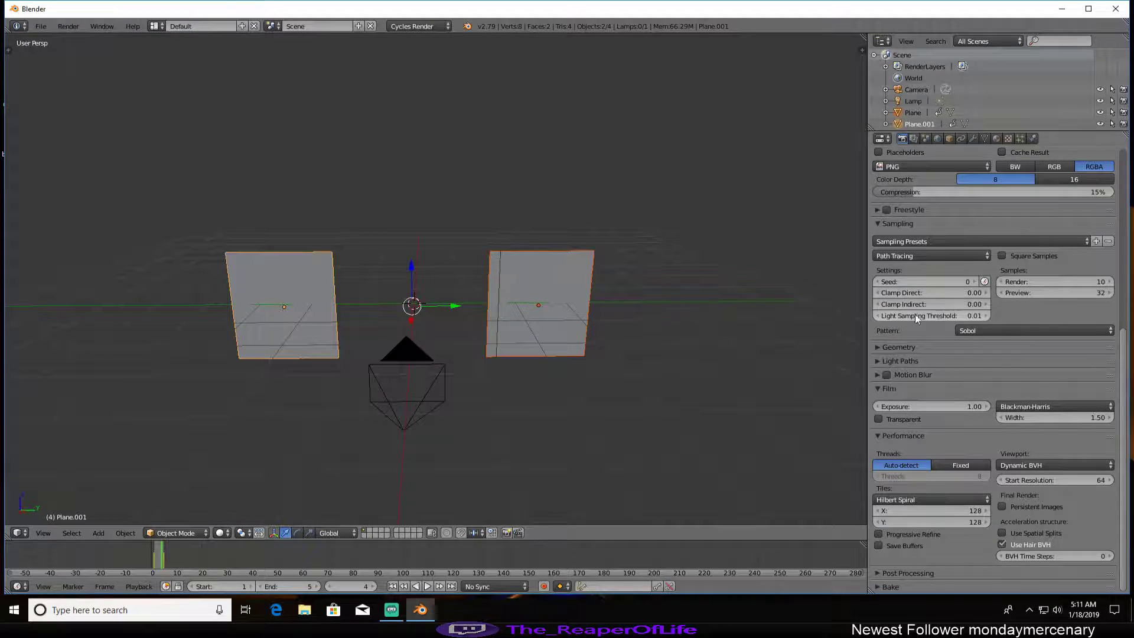
scroll(1027, 339, "up", 6)
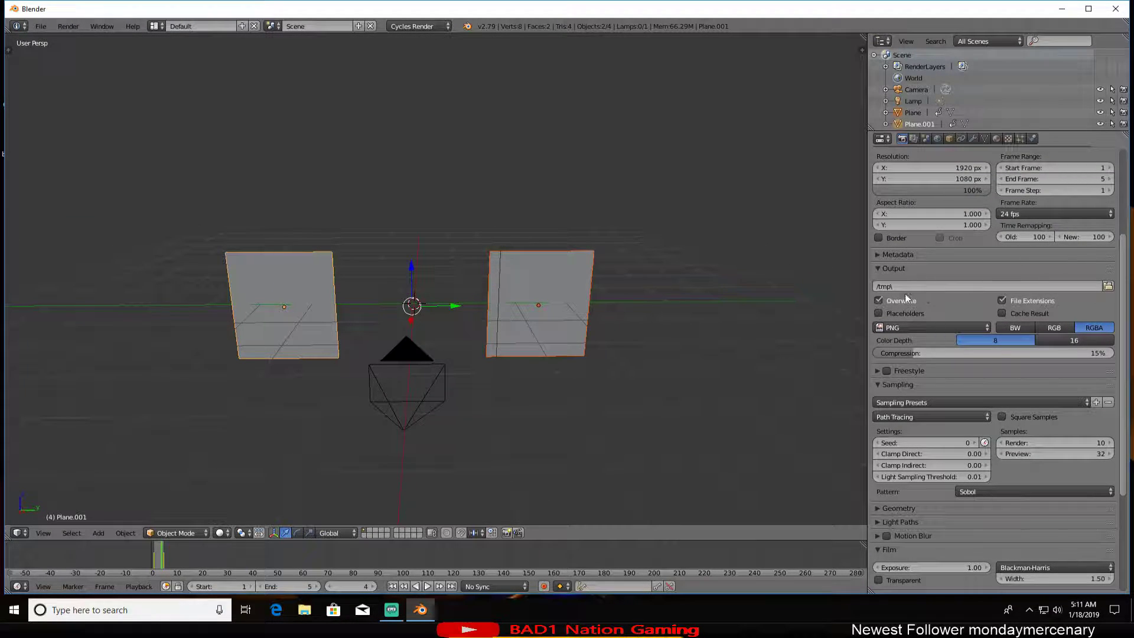
scroll(1003, 487, "down", 3)
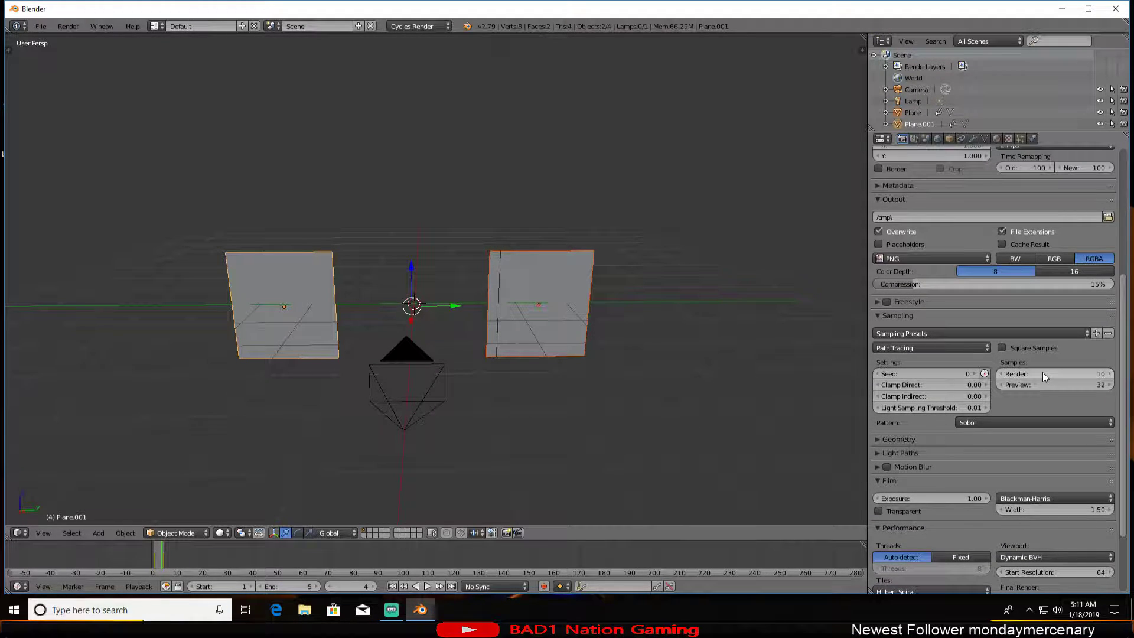
scroll(983, 420, "up", 2)
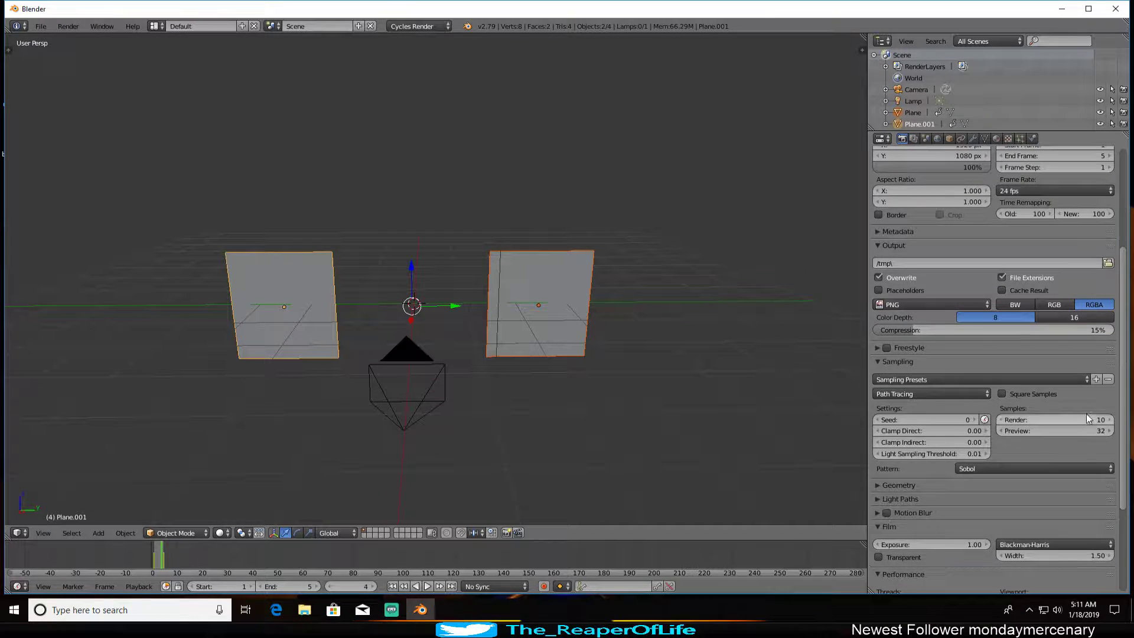
scroll(1084, 416, "up", 4)
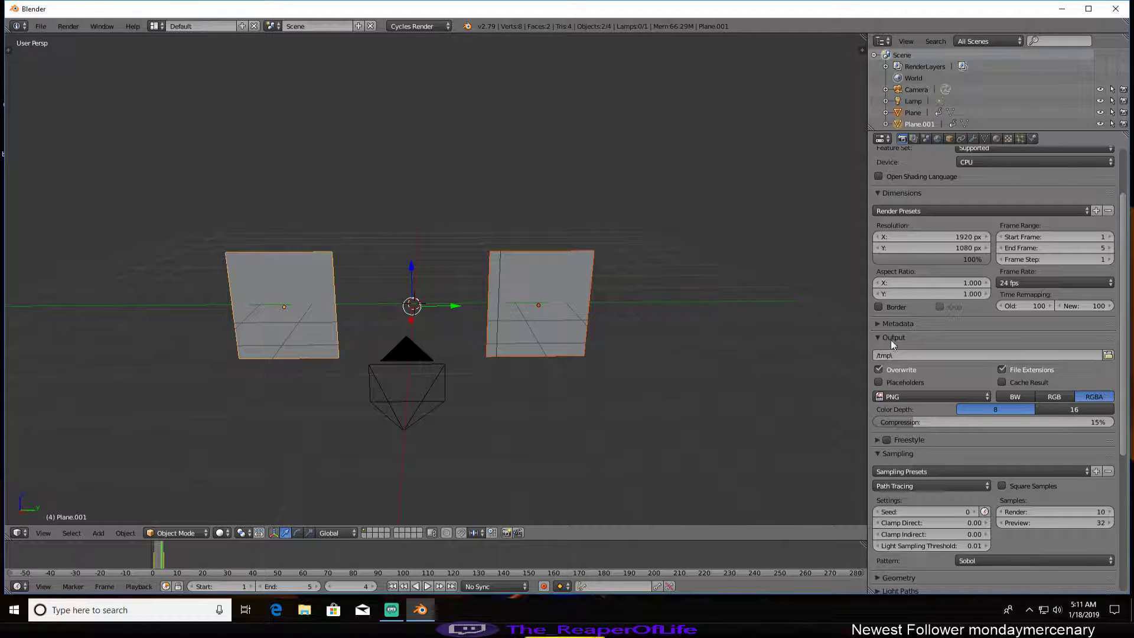
Browse for the render output location and open the My Custom Transition Images folder on the Desktop
left_click(1107, 355)
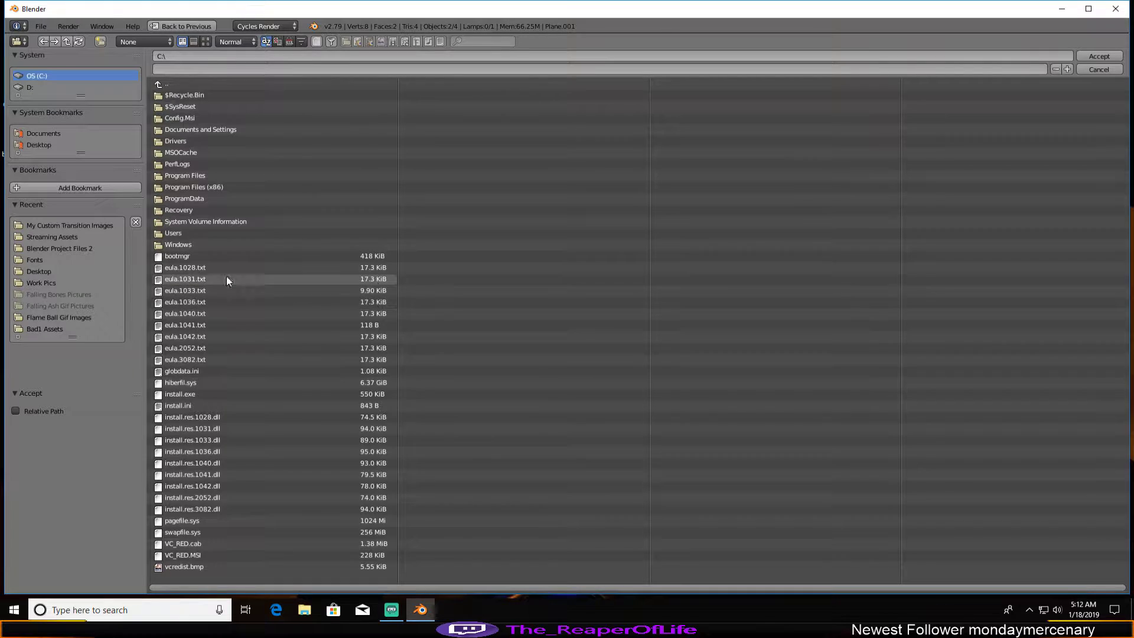
left_click(53, 227)
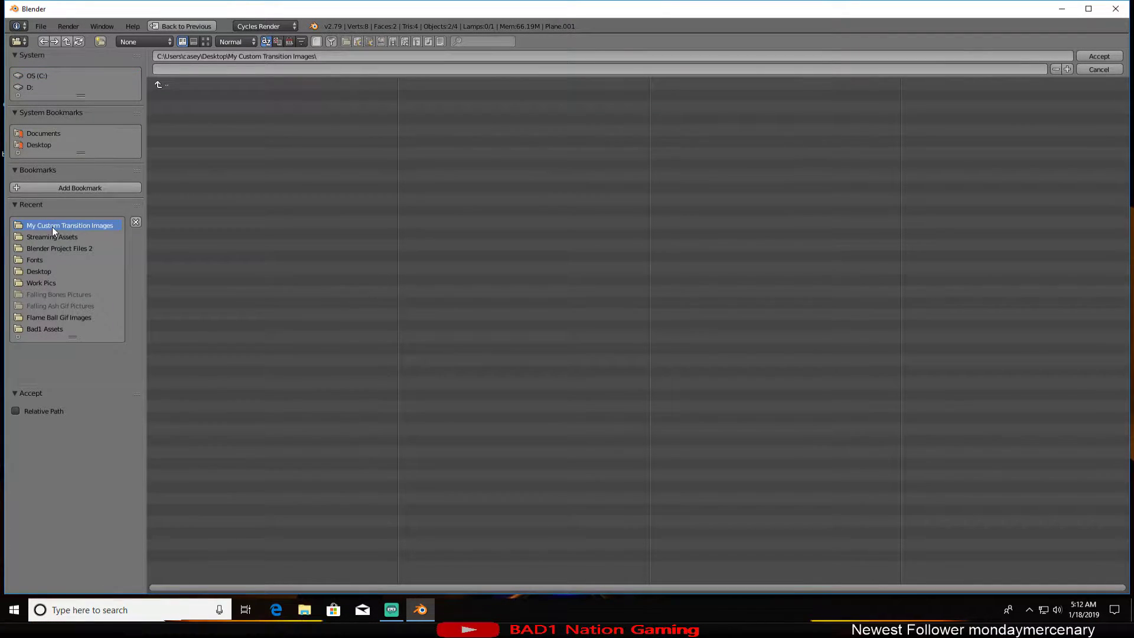
left_click(33, 272)
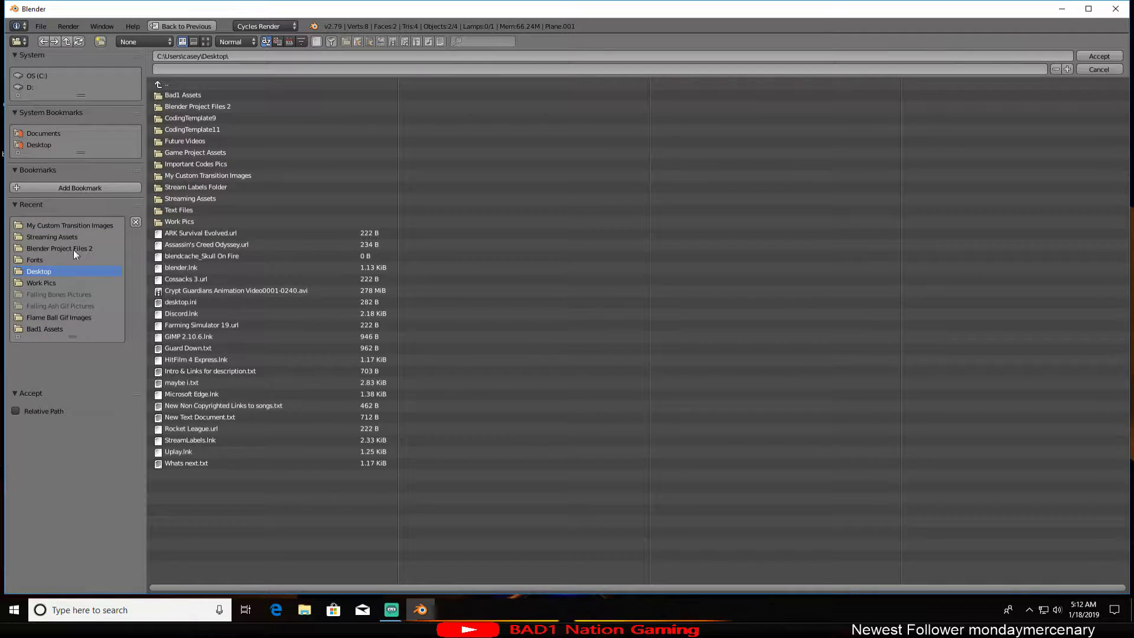
left_click(199, 175)
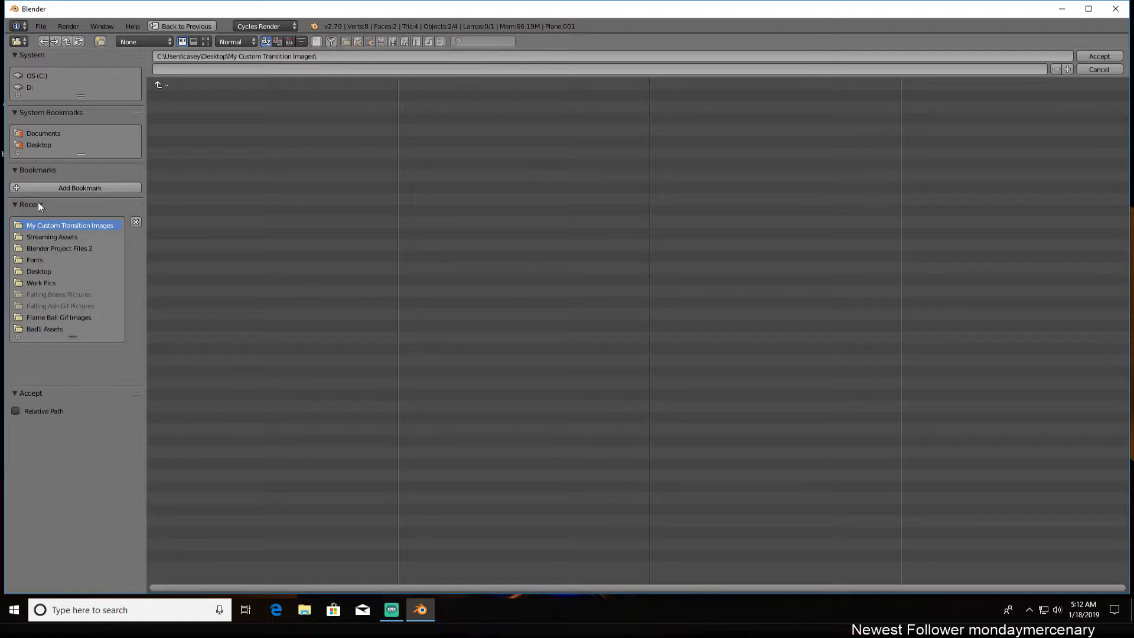
left_click(45, 271)
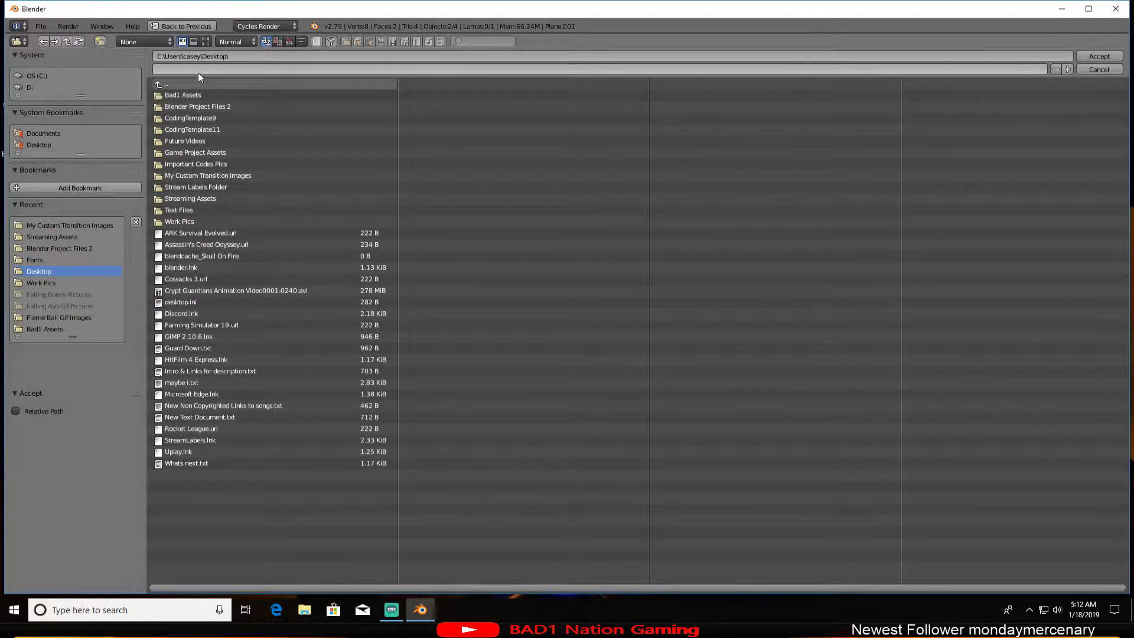
left_click(198, 175)
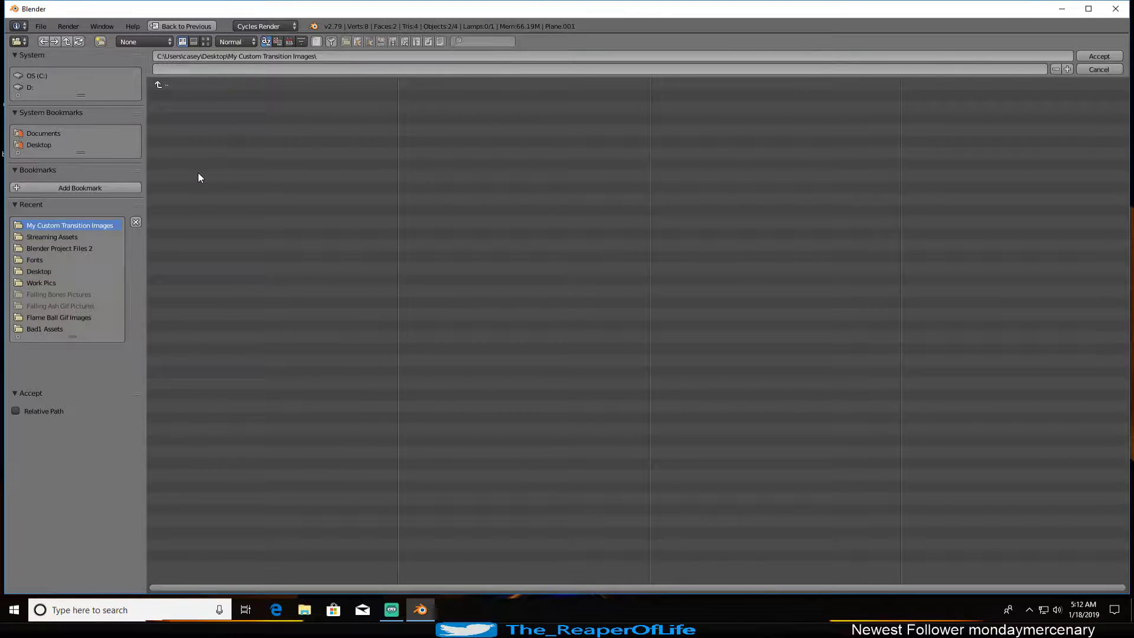
Name the output file My Transition photo and accept it as the render output path
left_click(205, 66)
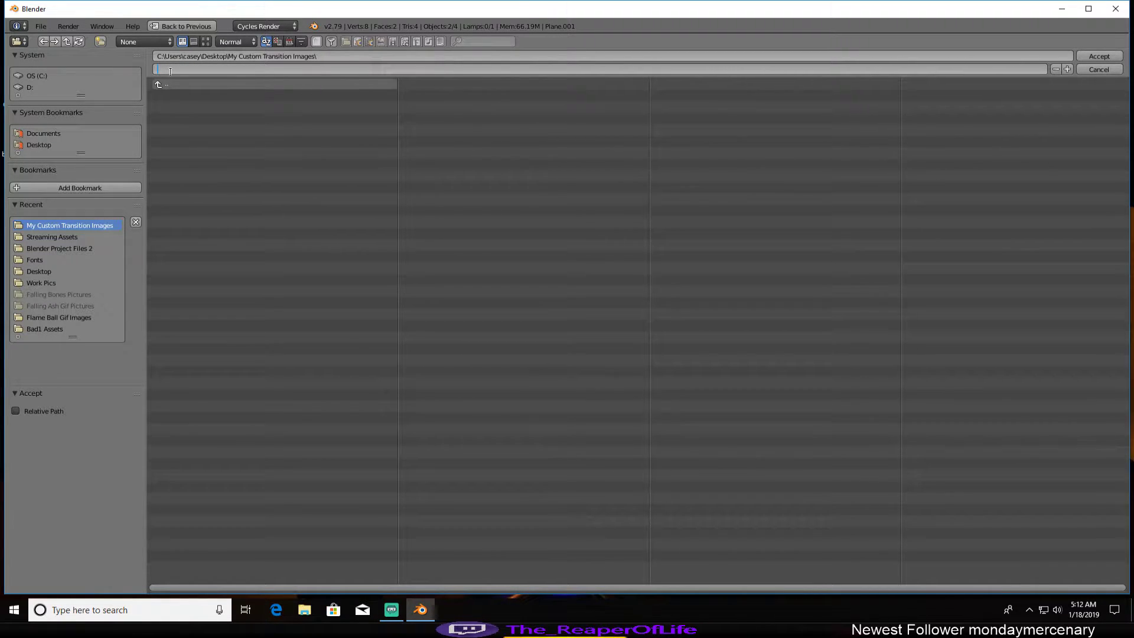
type("My Transition phot")
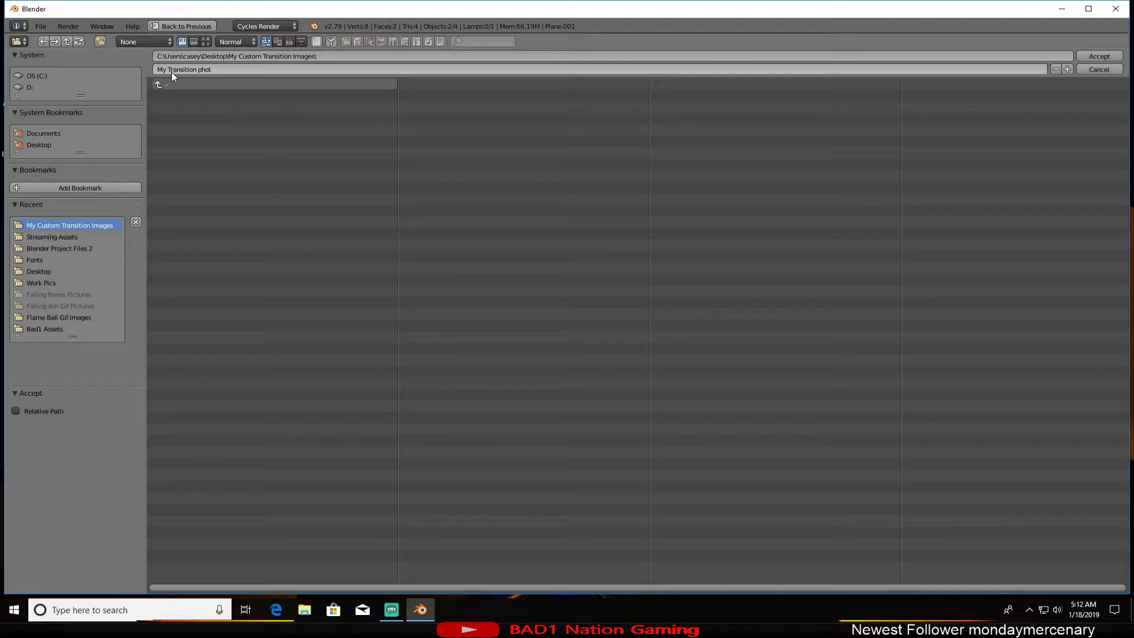
left_click(221, 67)
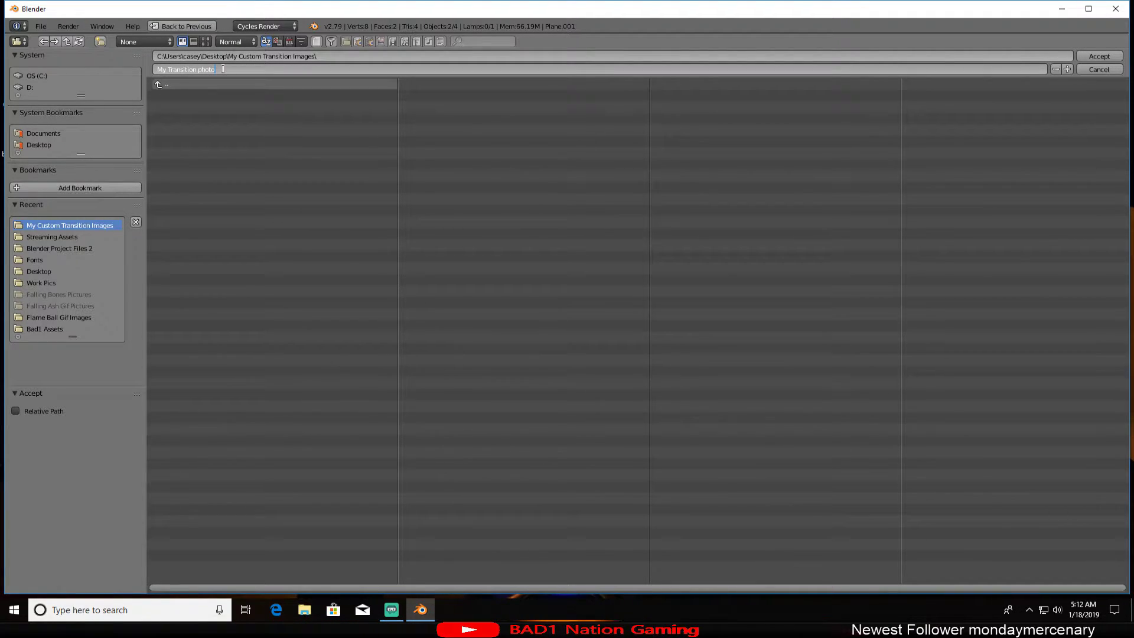
type("o")
key("Return")
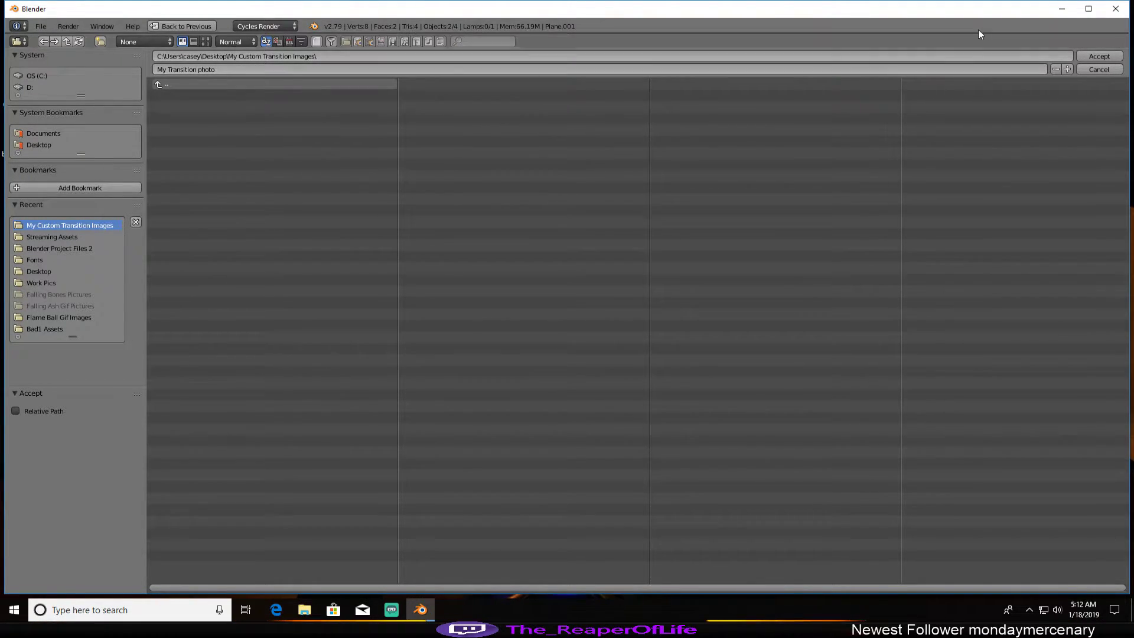
left_click(1098, 57)
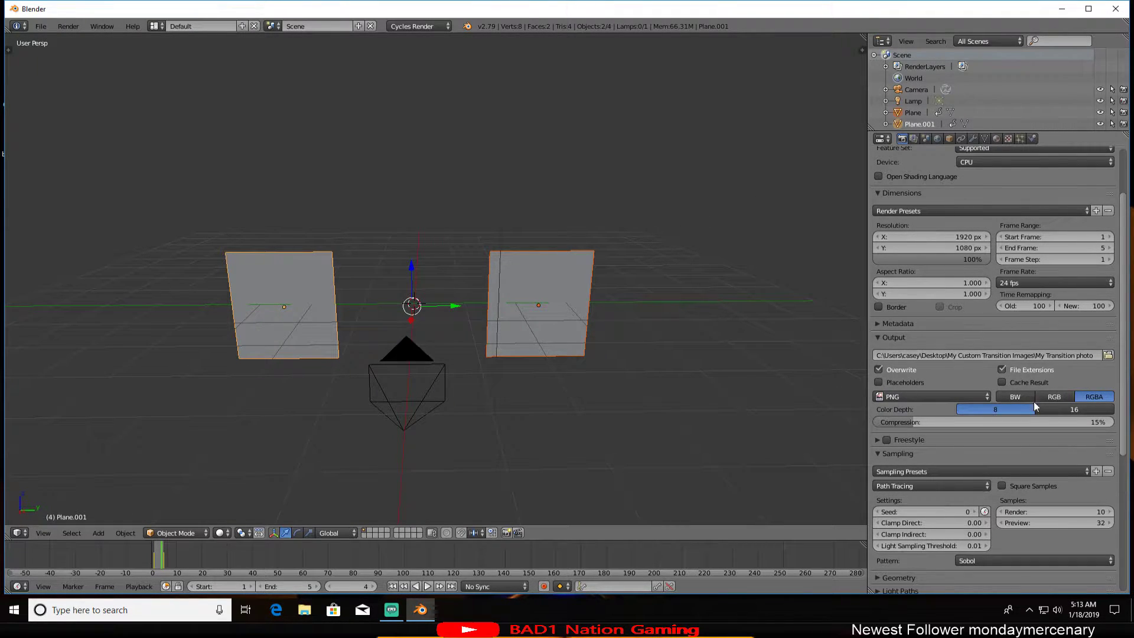
Review the render settings from output and sampling through film and performance before rendering
scroll(969, 444, "down", 5)
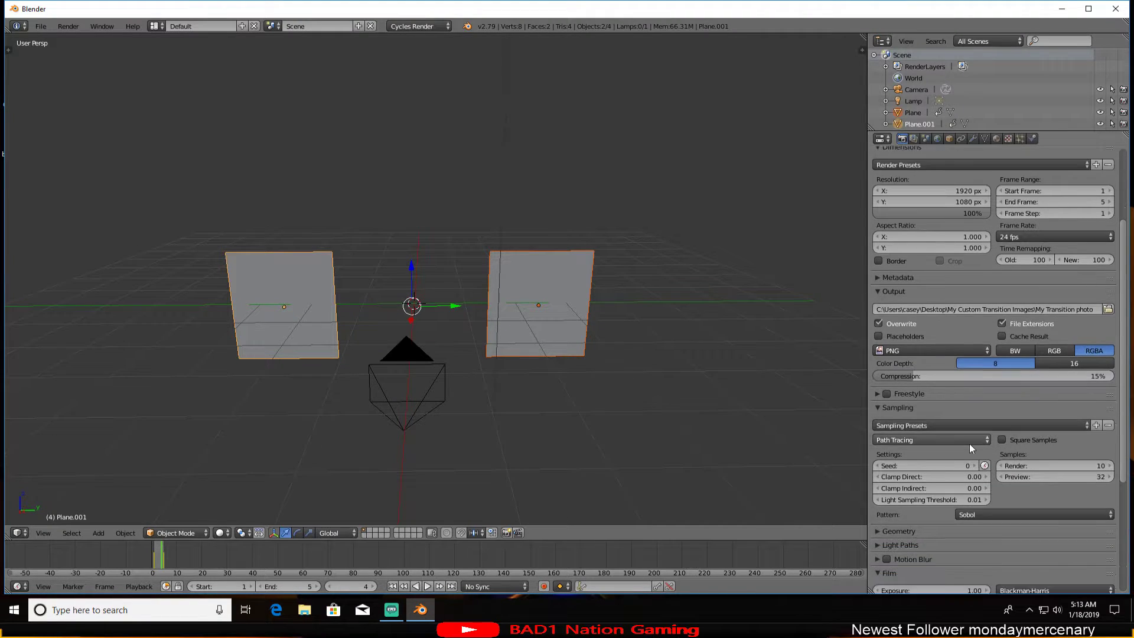
scroll(965, 431, "down", 5)
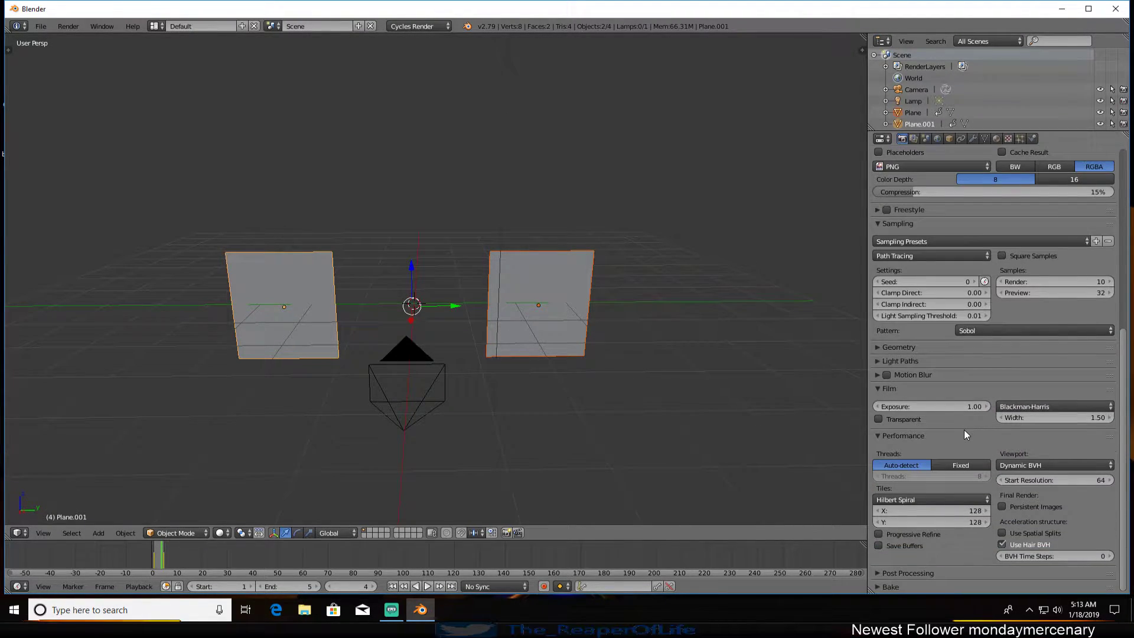
scroll(943, 523, "up", 12)
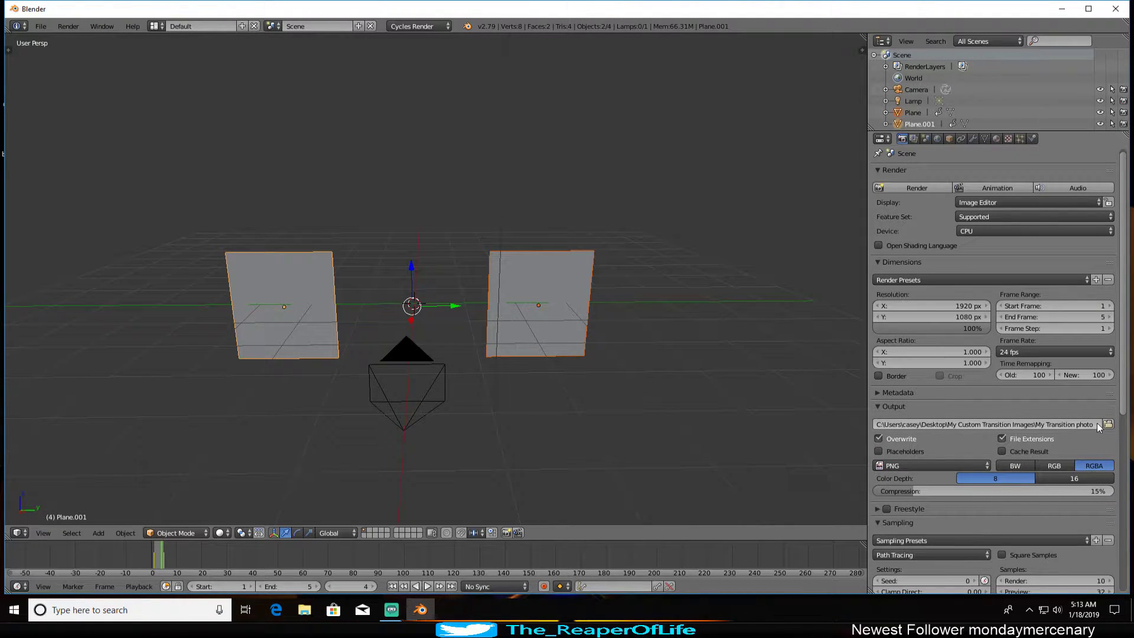
scroll(1005, 380, "up", 1)
Preview both door panels in rendered shading from an angled view, inspect them closely, and return to solid shading
scroll(635, 350, "down", 2)
middle_click_drag(636, 350, 582, 356)
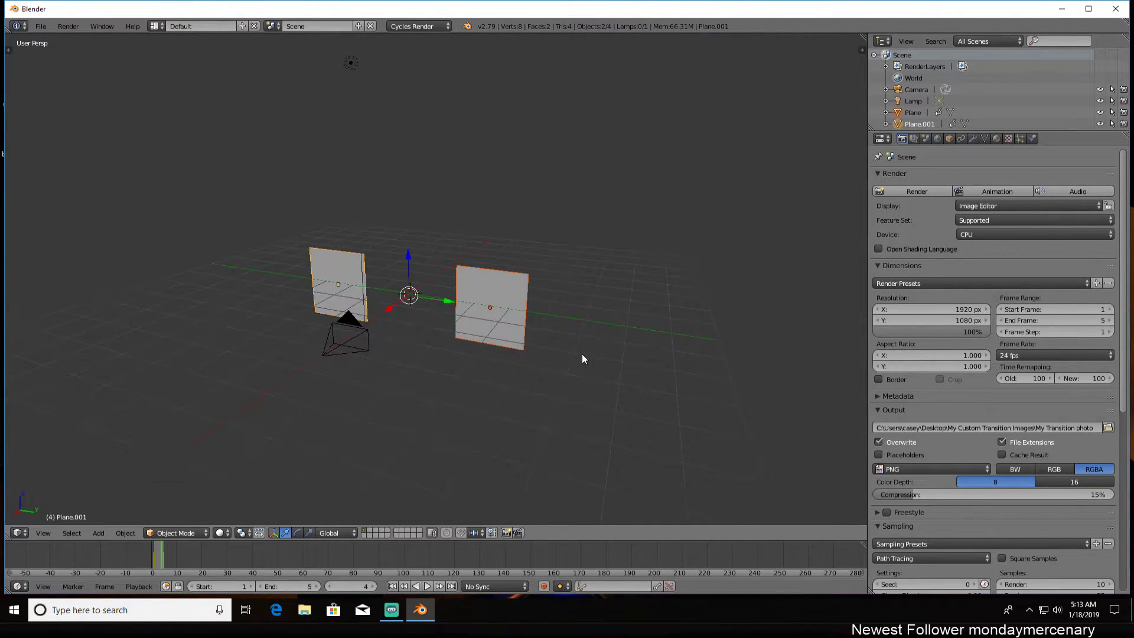
key("shift+z")
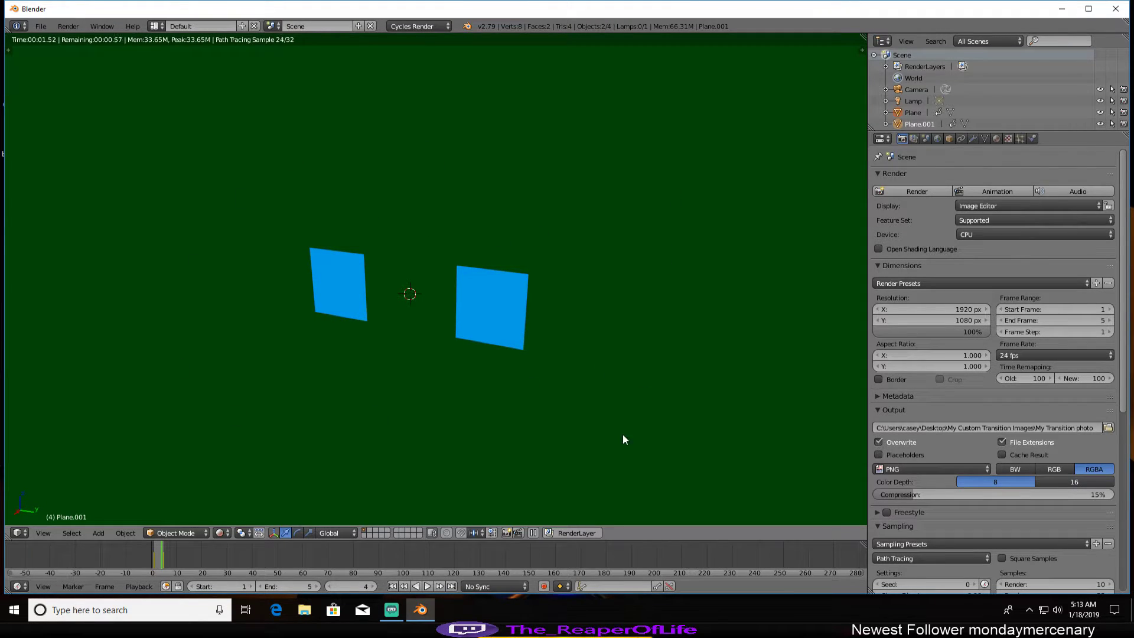
scroll(590, 367, "up", 3)
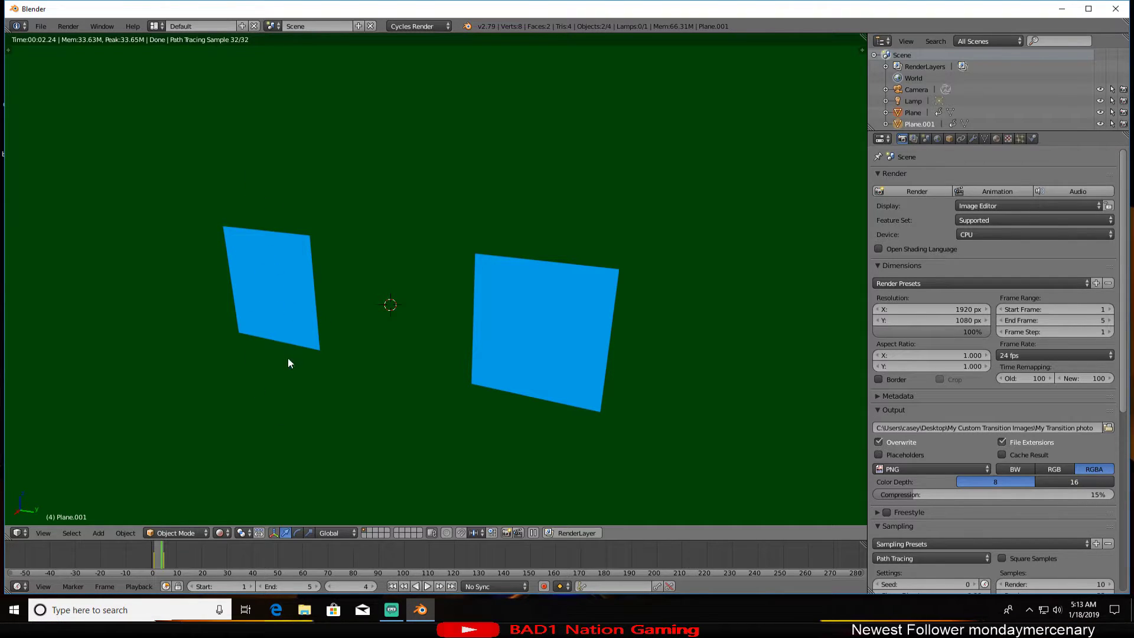
scroll(368, 328, "down", 3)
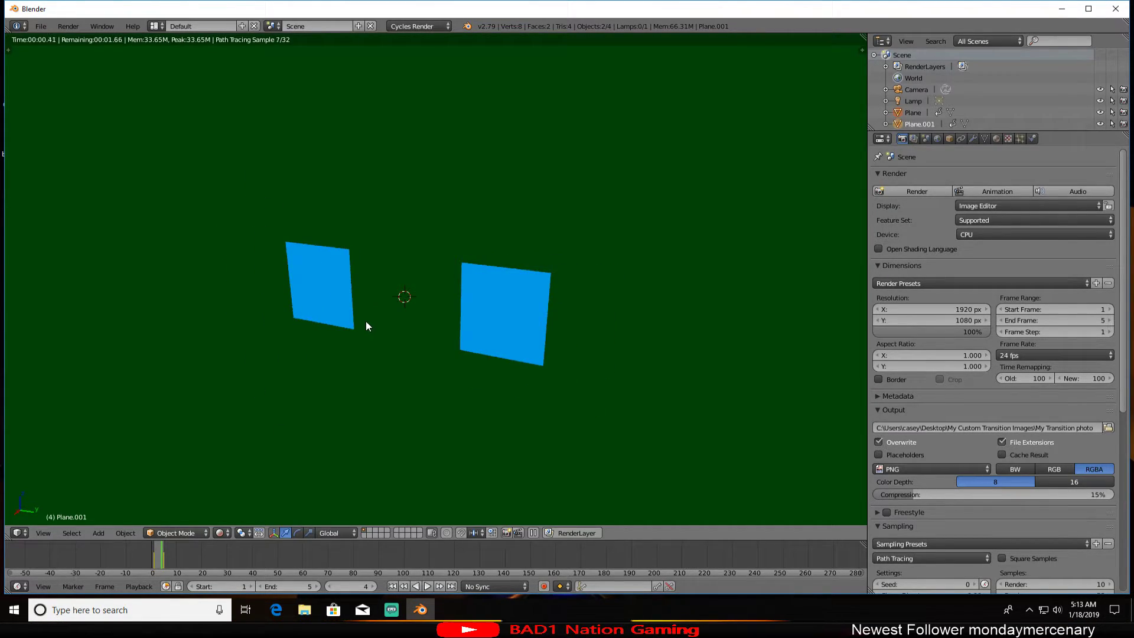
key("shift+z")
Render the full door animation from frame 1 to 5 as PNG images
scroll(465, 297, "up", 3)
middle_click_drag(467, 295, 507, 285)
middle_click_drag(791, 372, 649, 358)
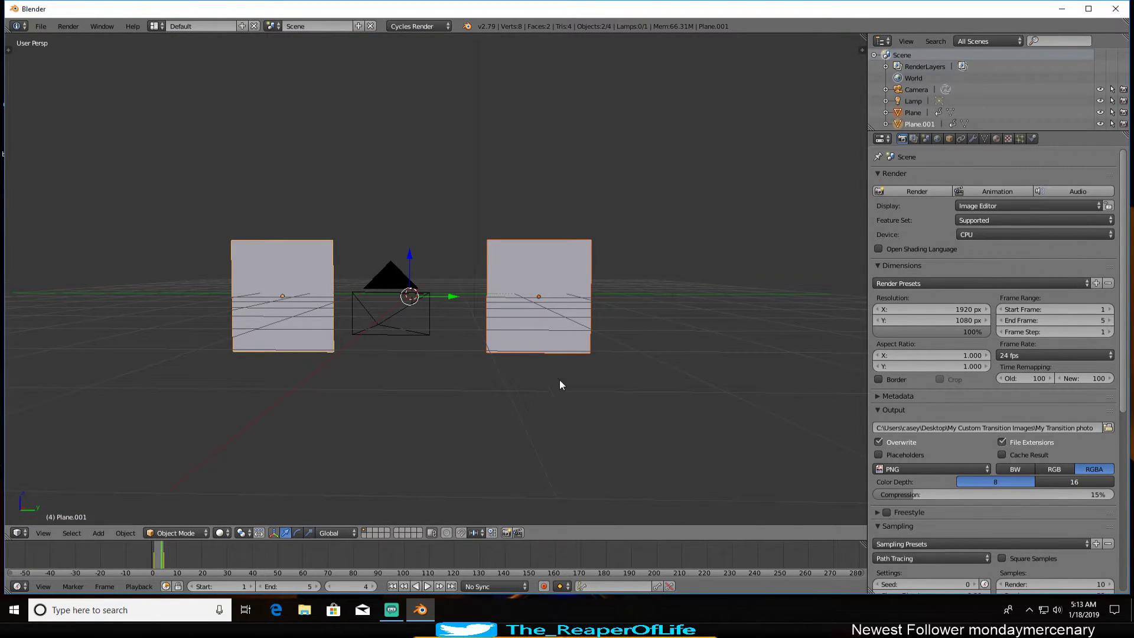
left_click(1001, 192)
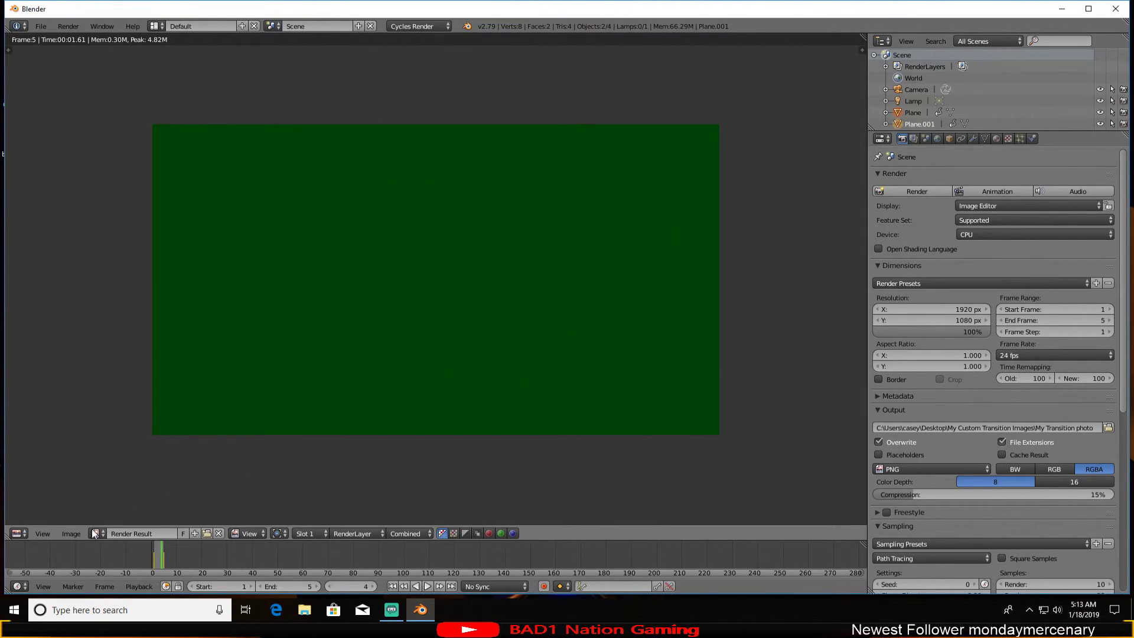
Check the rendered frames in the My Custom Transition Images folder on the Desktop using File Explorer, and close its window
left_click(304, 610)
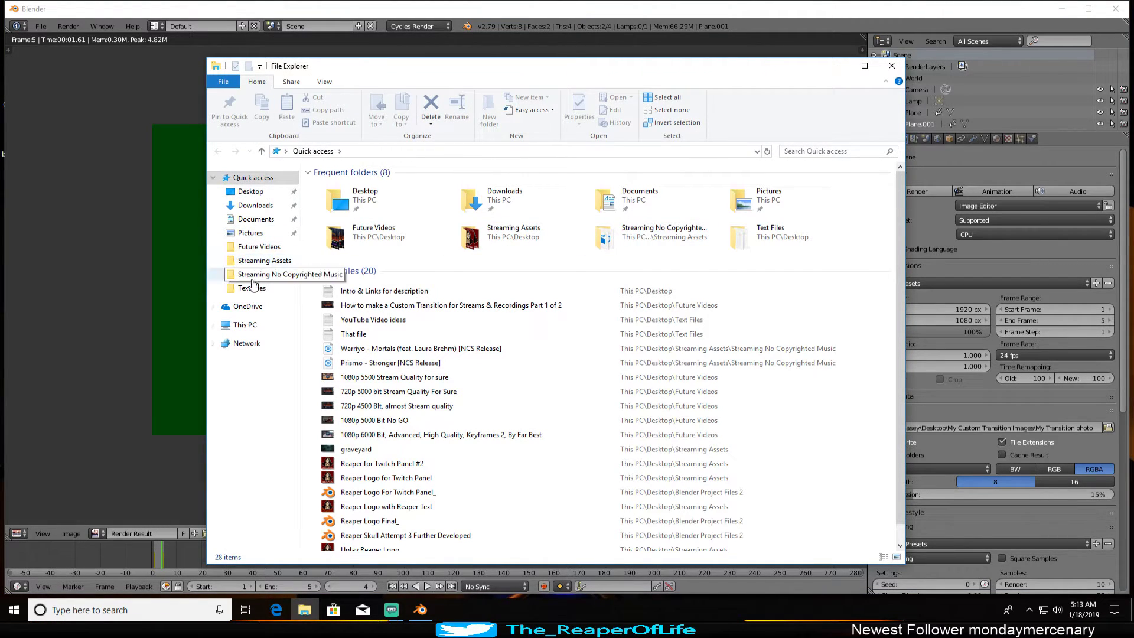
left_click(250, 191)
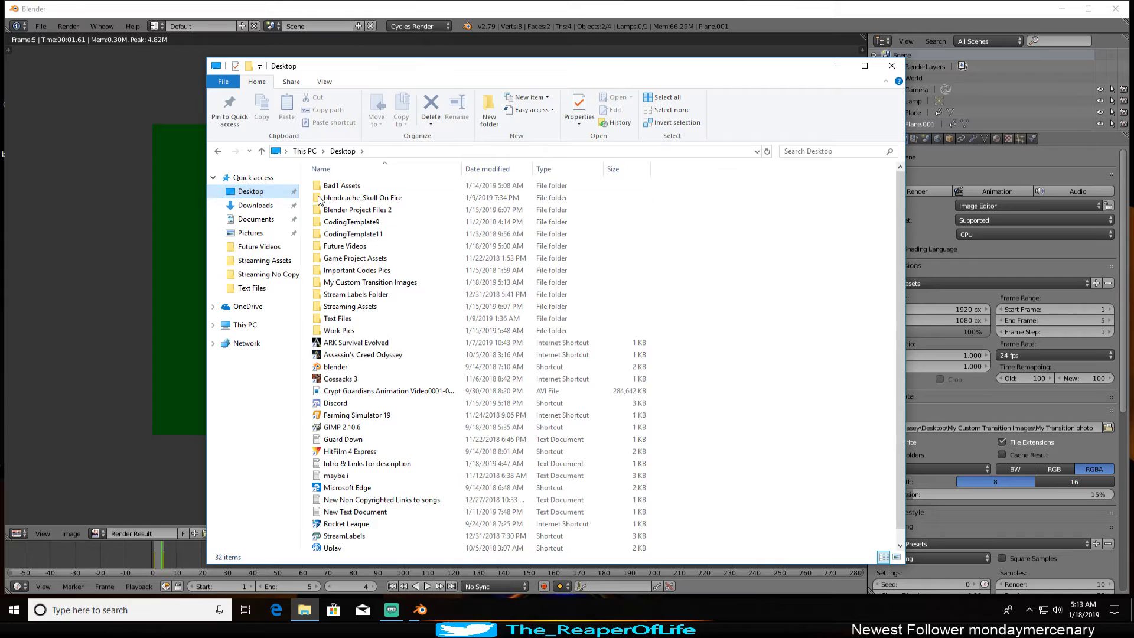
left_click(364, 282)
double_click(364, 282)
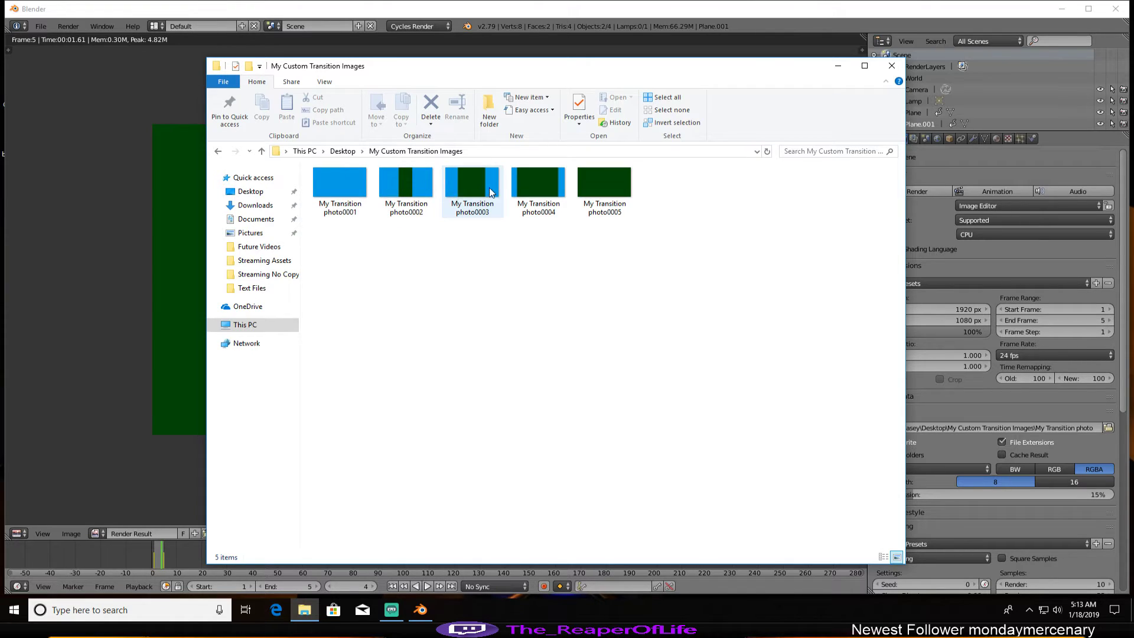
left_click(891, 66)
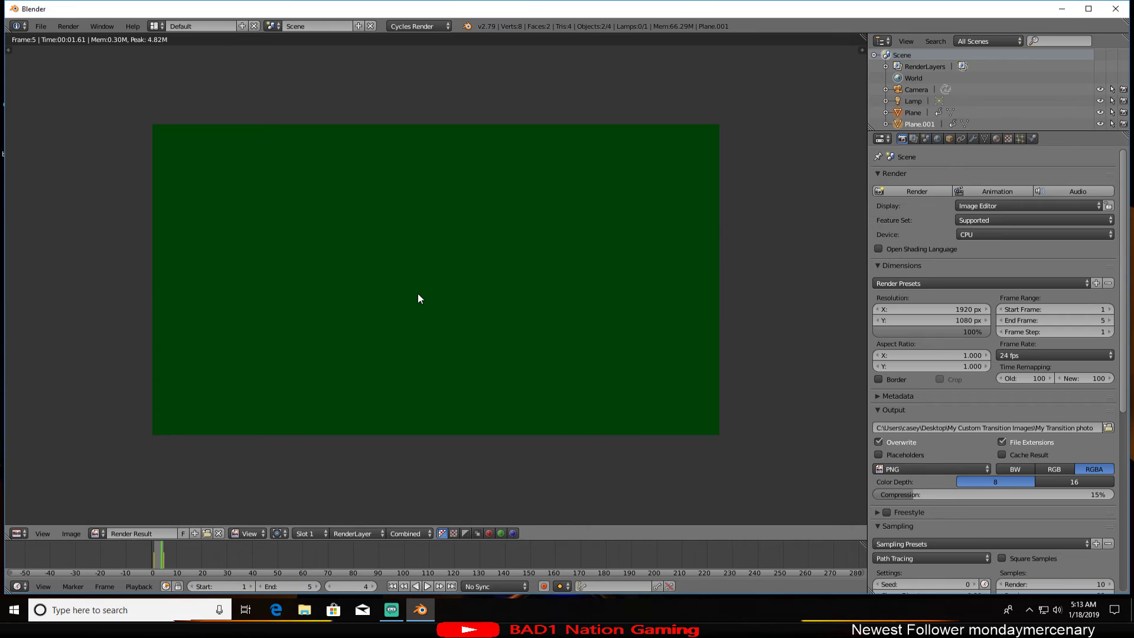